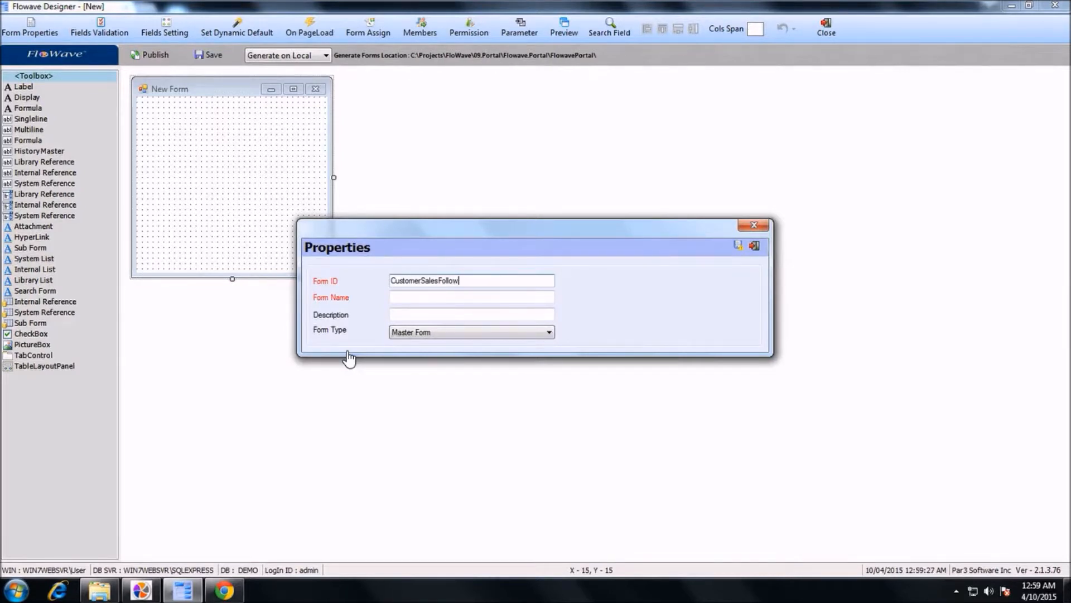
Complete the form properties with ID and name CustomerSalesFollowup and form type Transaction Form, then save and close them.
key(Tab)
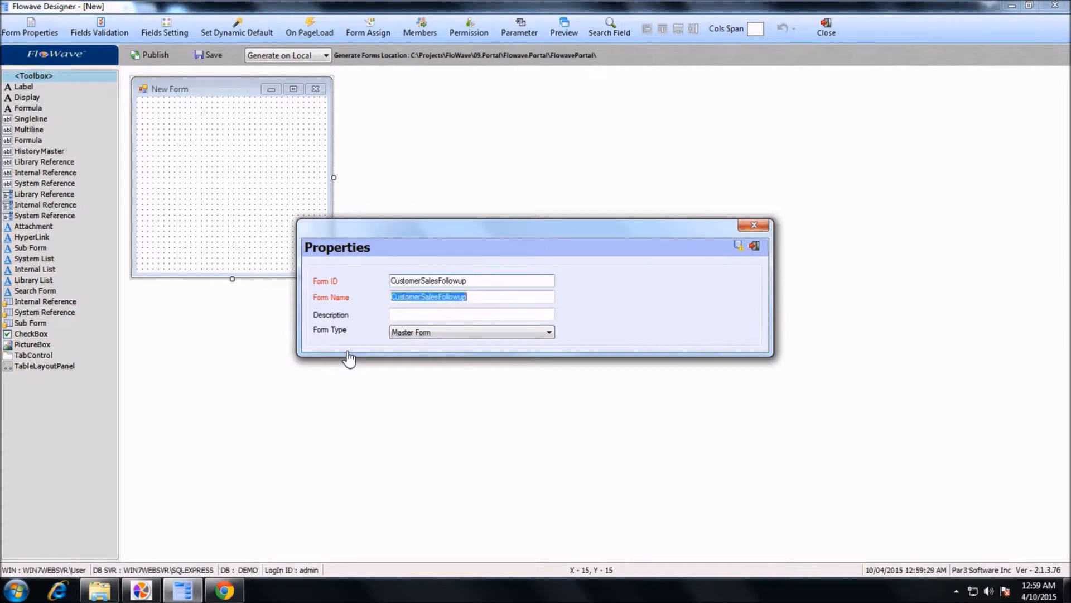
click(512, 333)
click(503, 353)
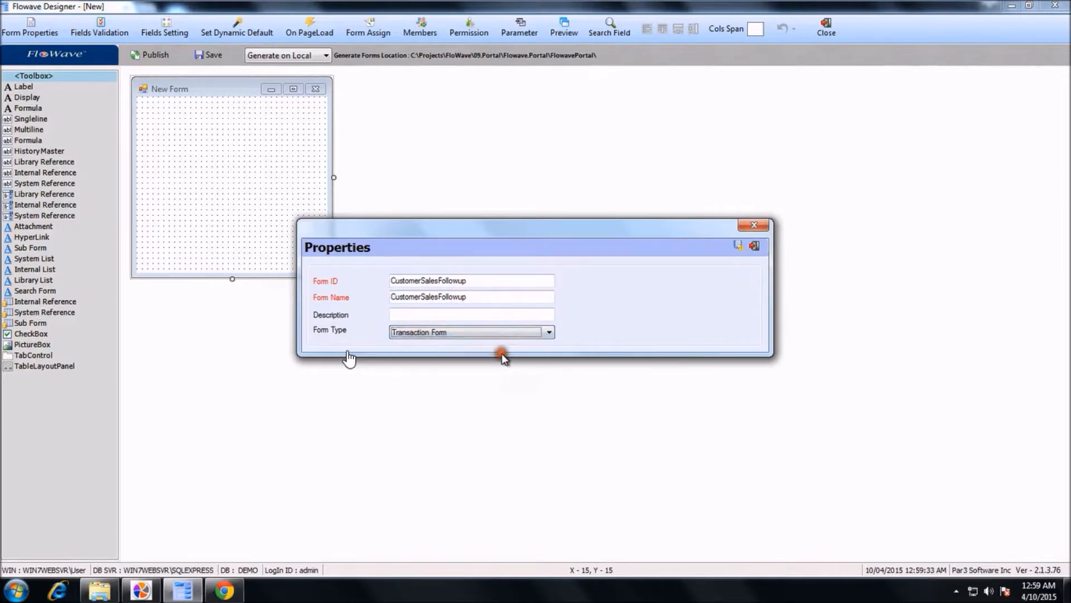
click(739, 246)
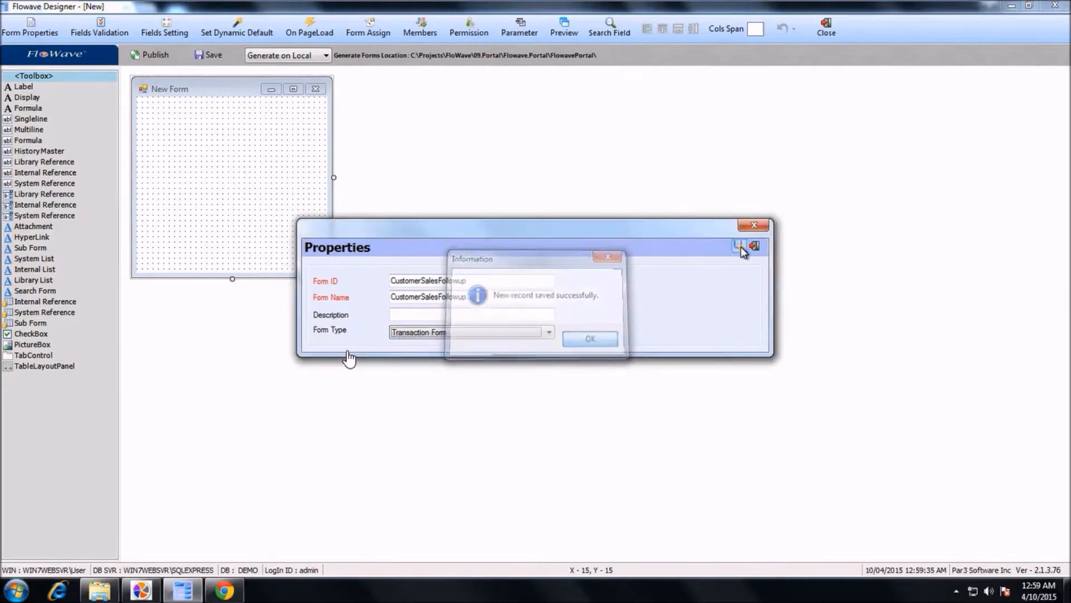
click(754, 246)
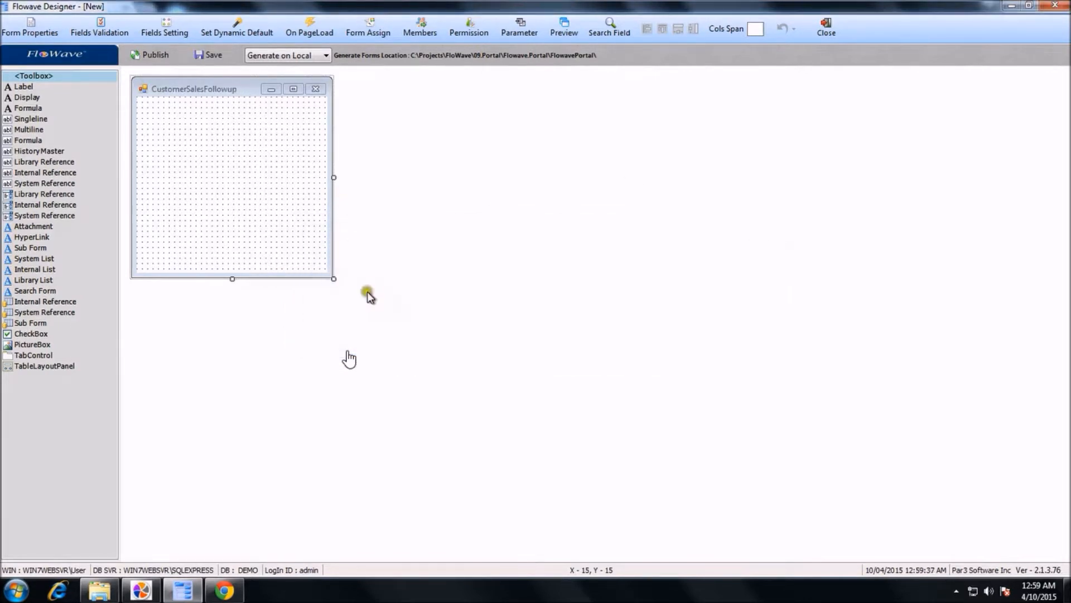
Enlarge the form and place a TableLayoutPanel in its upper-left area, stretched to cover most of the form.
drag(334, 278, 593, 503)
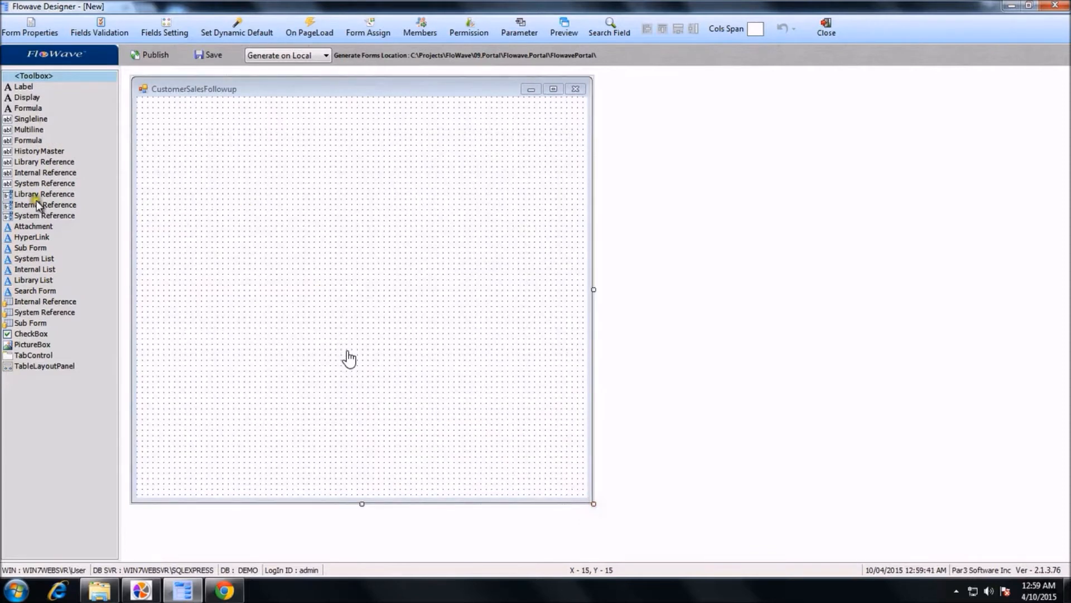
click(39, 365)
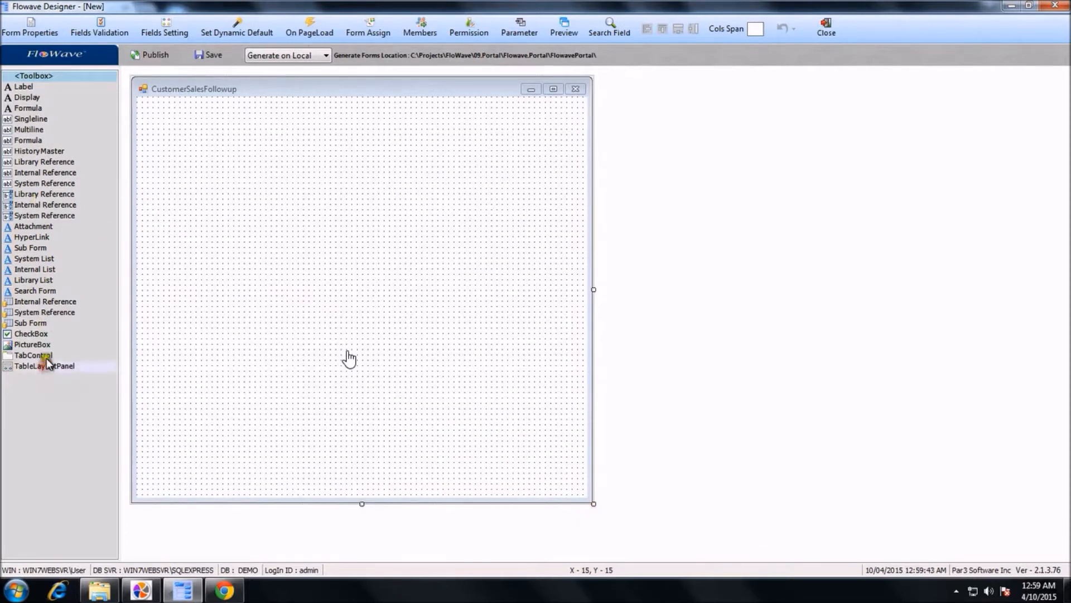
click(157, 123)
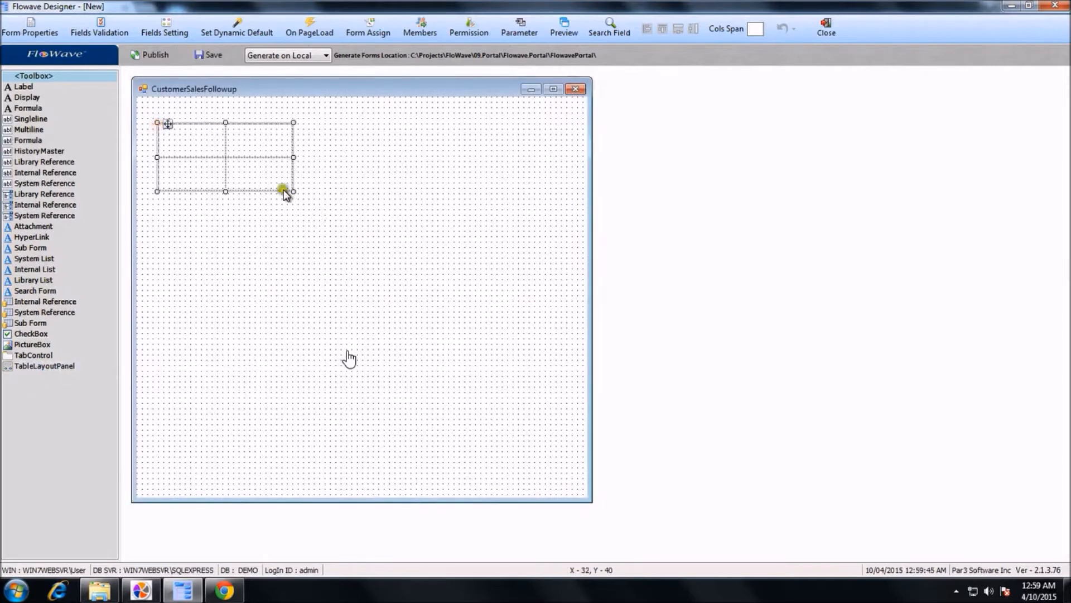
drag(291, 191, 465, 387)
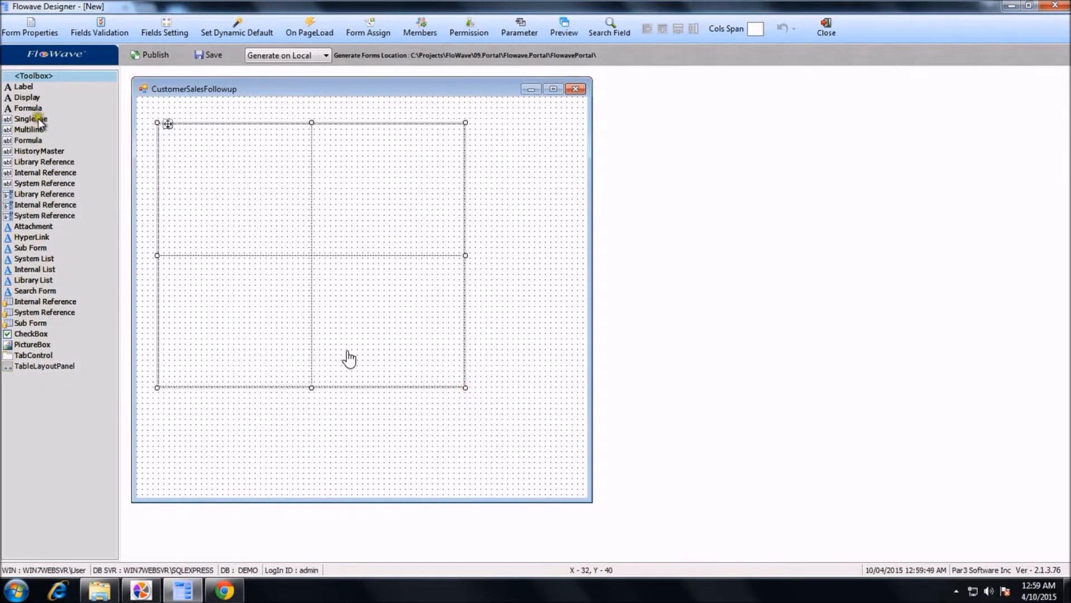
Add a label to the table's first cell with manual ID FollowupRefNo_lbl and display name Followup Reference No, and save it.
click(22, 87)
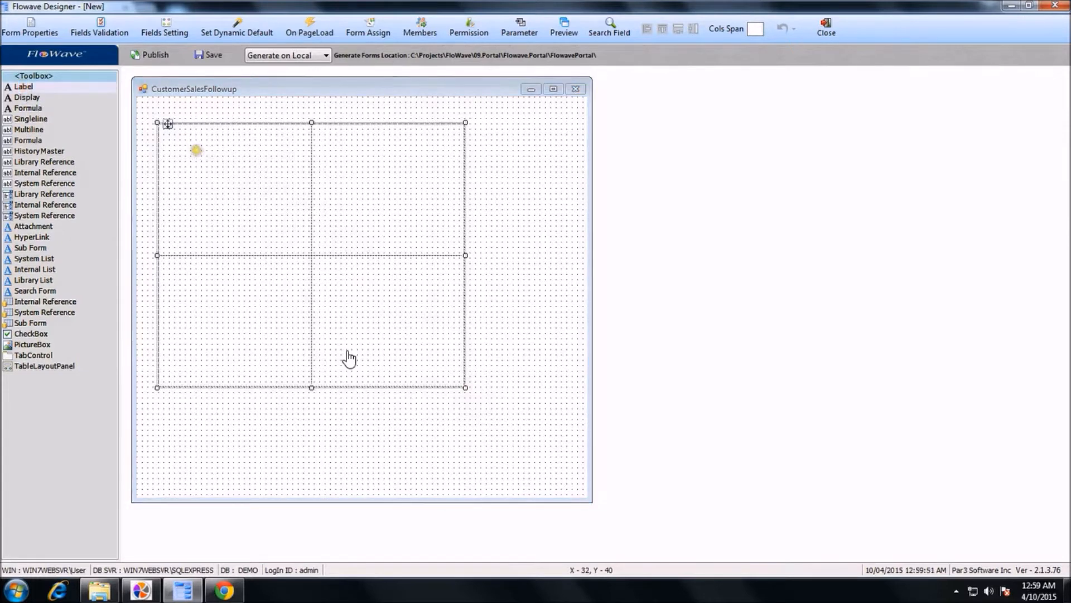
click(196, 149)
double_click(197, 137)
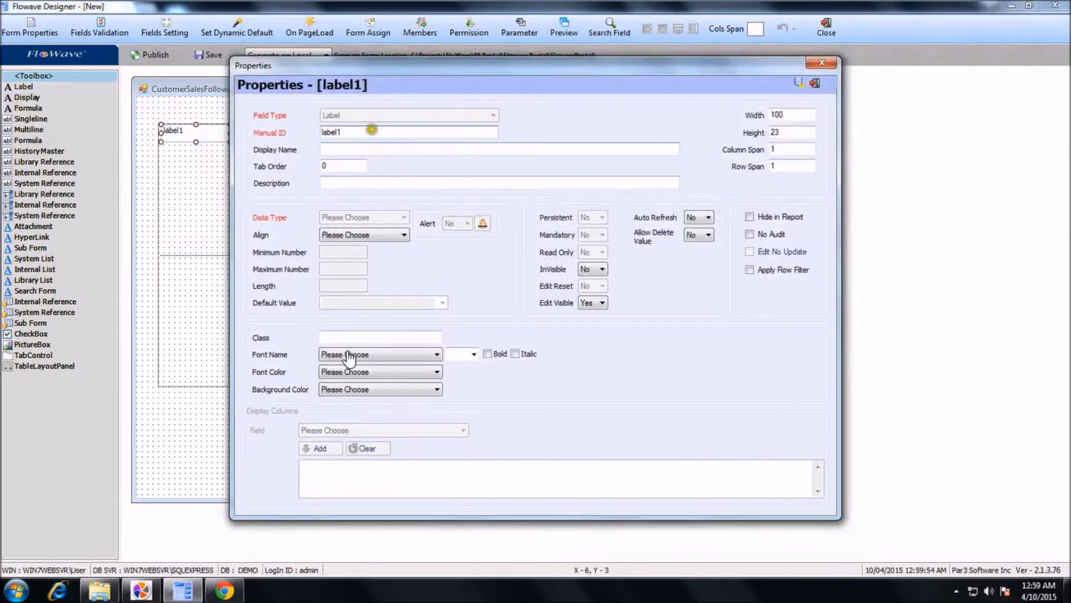
double_click(372, 131)
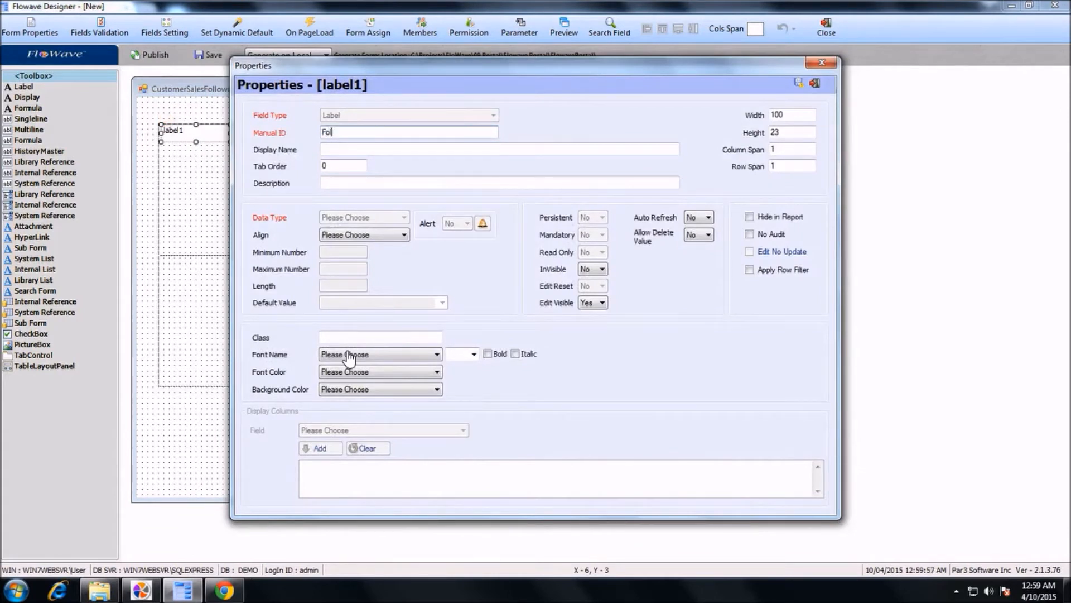
text(FollowupRefNo_lbl)
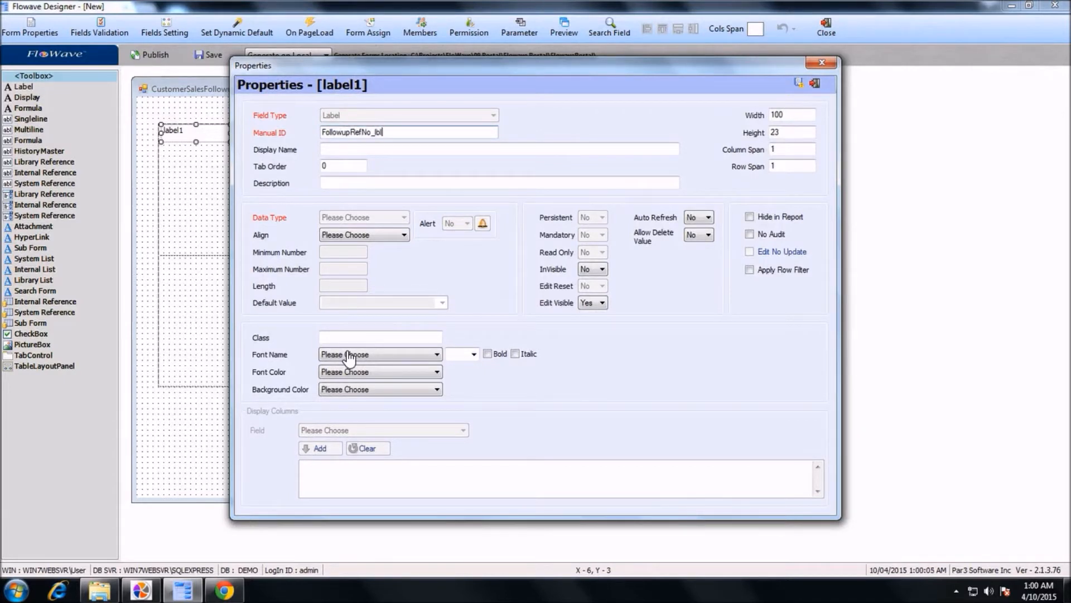
key(Tab)
key(End)
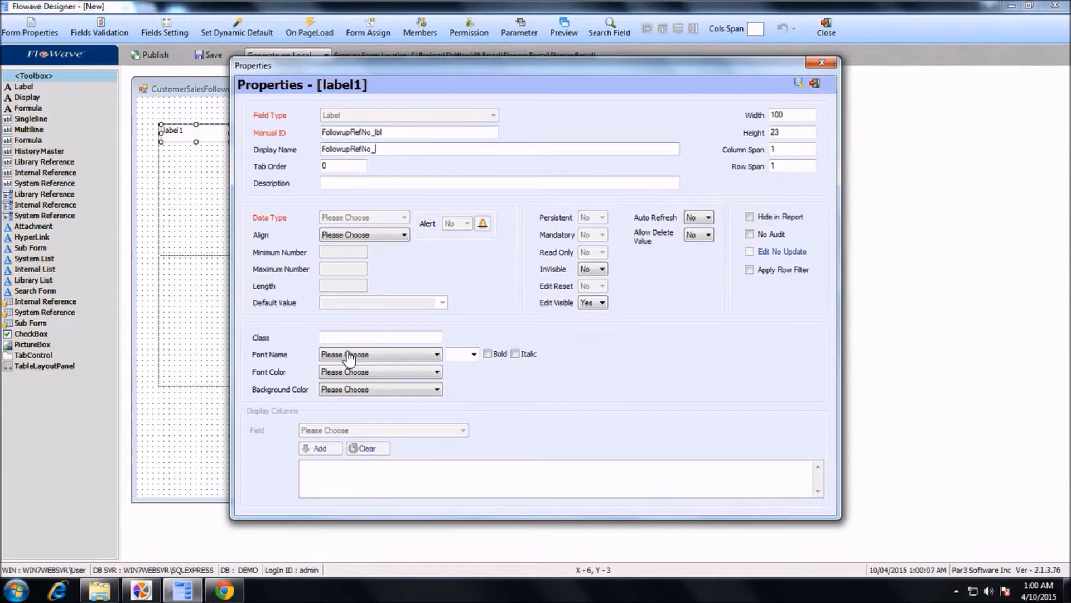
key(shift+Home)
text(Fo)
key(ctrl+s)
key(Return)
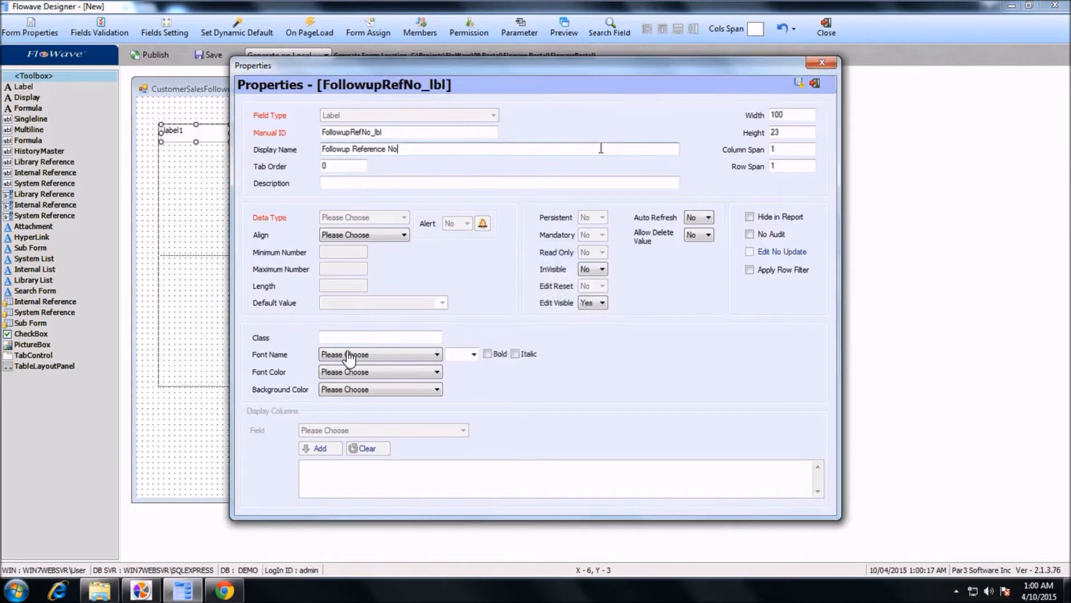
click(815, 83)
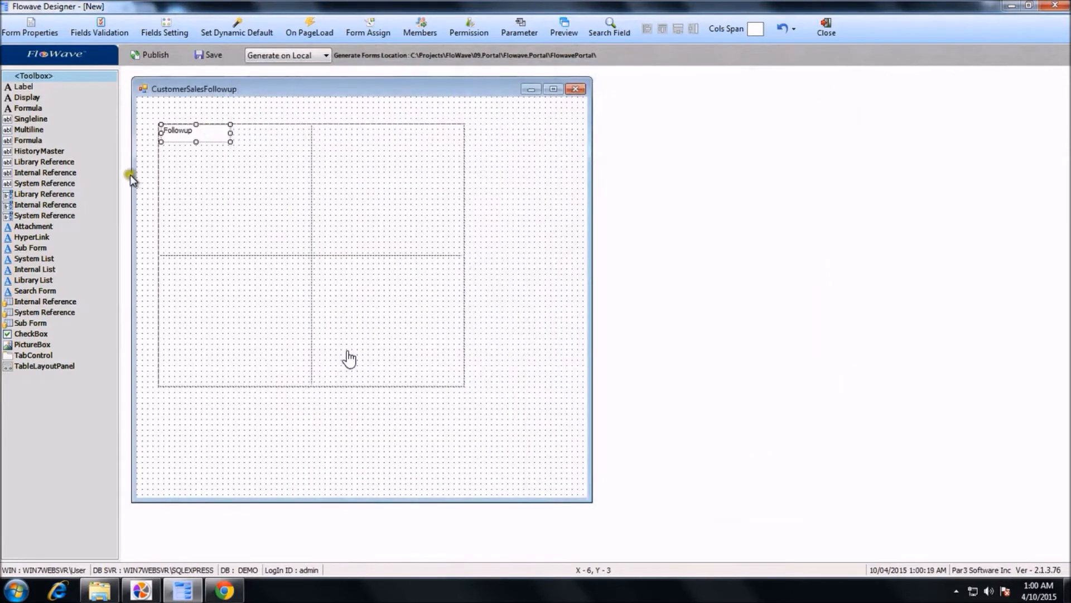
Widen the first label so its full text Followup Reference No fits on one line.
click(269, 169)
click(205, 130)
drag(231, 132, 261, 132)
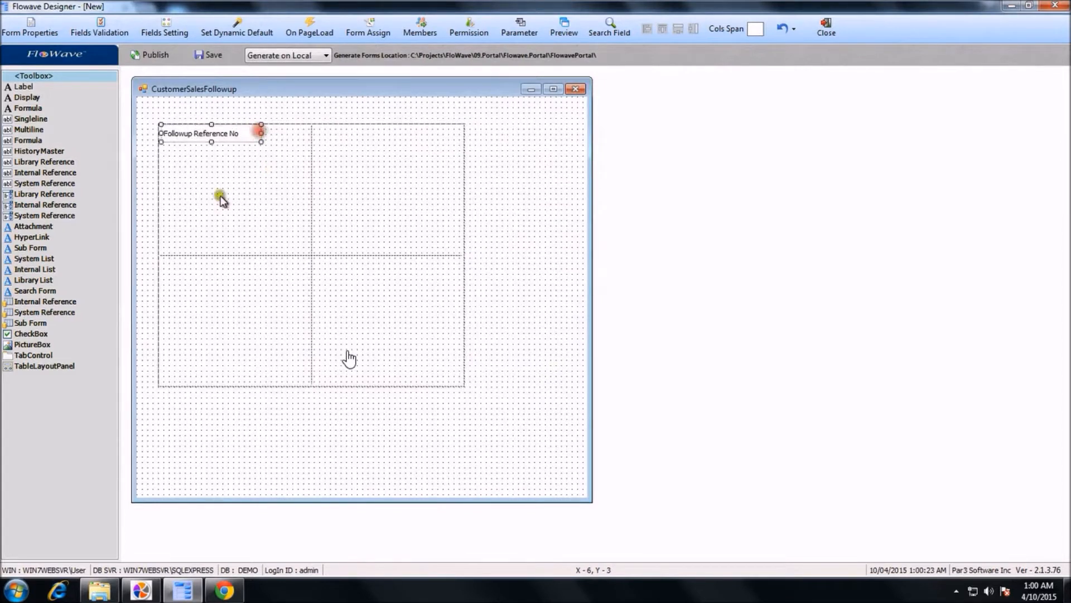
Add a label to the second row's first cell with manual ID Customer_lbl and display name Customer, and save it.
click(24, 87)
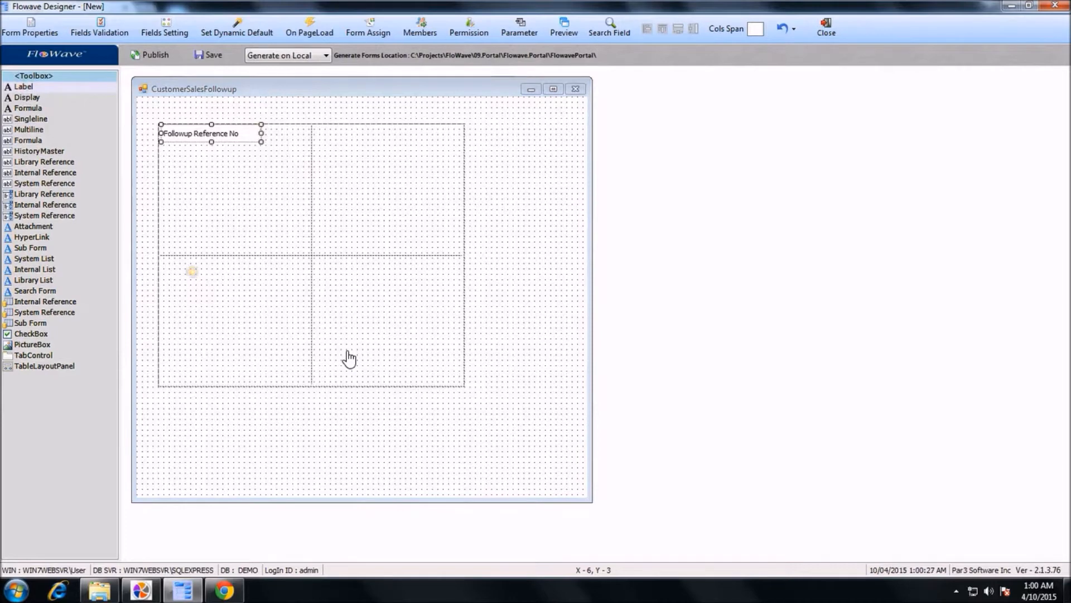
click(193, 273)
double_click(190, 263)
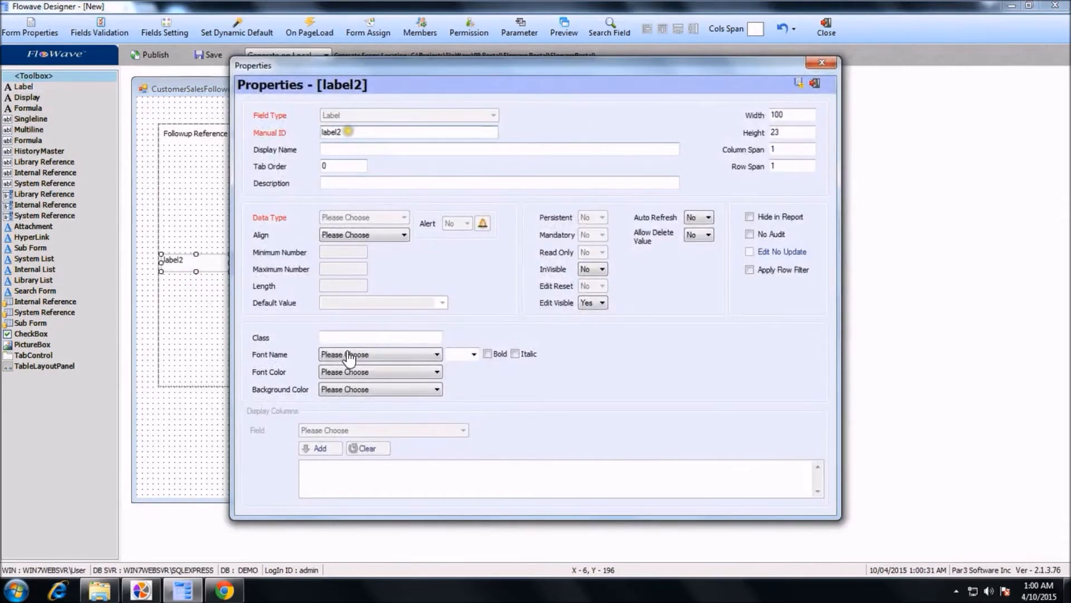
double_click(347, 131)
text(Customer_lbl)
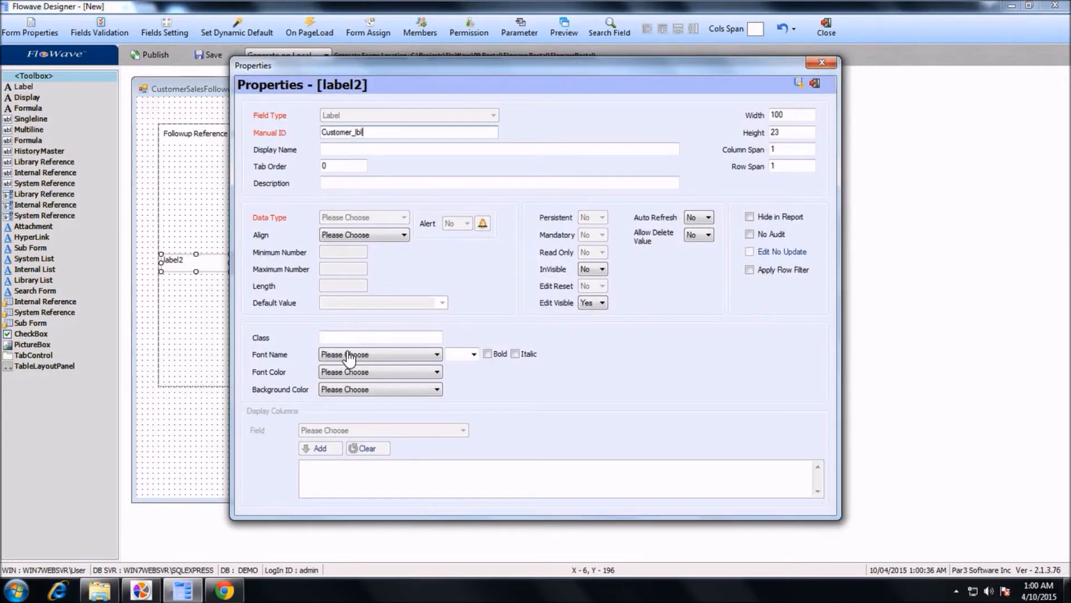
key(Tab)
key(End)
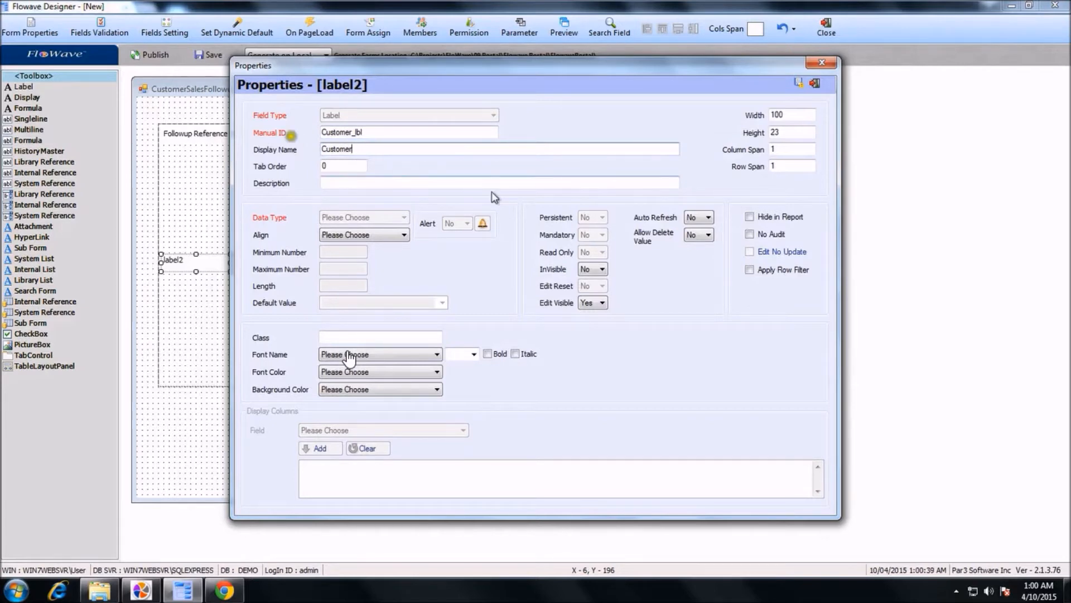
key(ctrl+s)
key(Return)
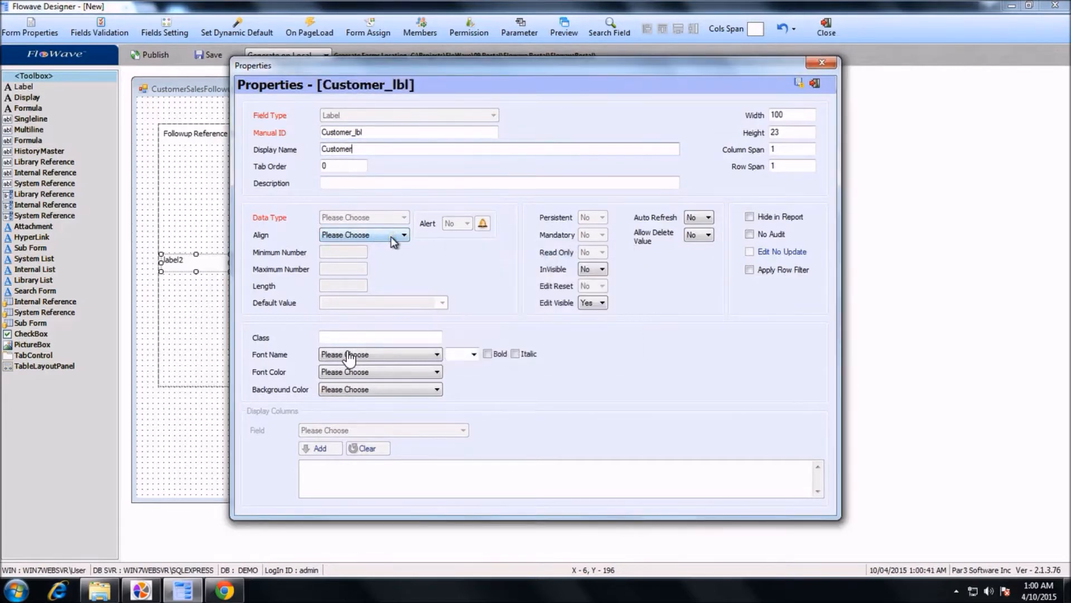
key(Escape)
Add three rows to the TableLayoutPanel for five in total, raising the divider above each new row to give it height.
right_click(287, 324)
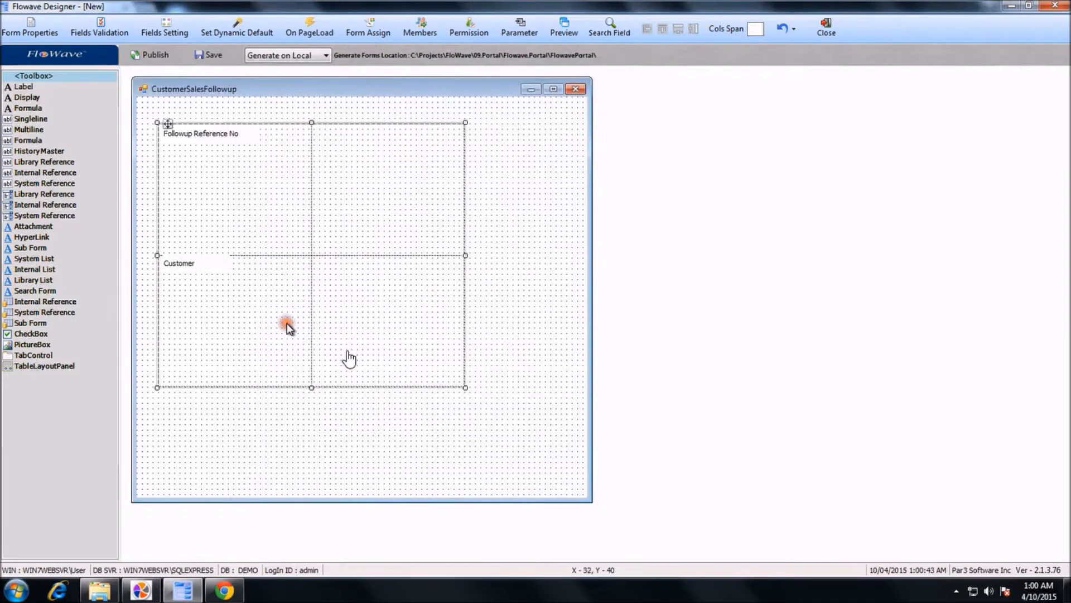
mouse_move(408, 423)
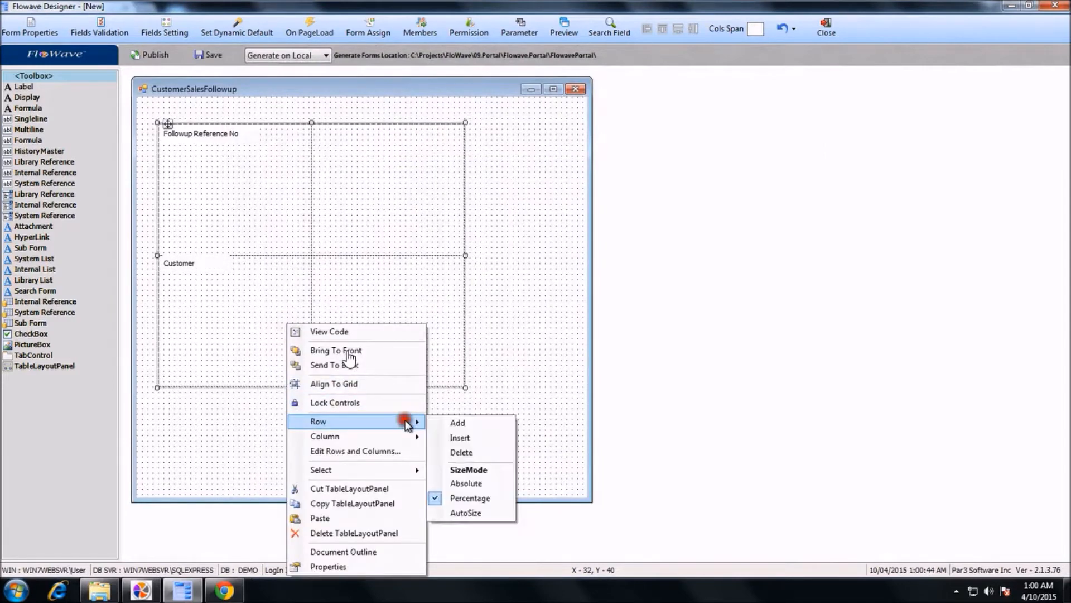
click(464, 423)
drag(269, 372, 281, 283)
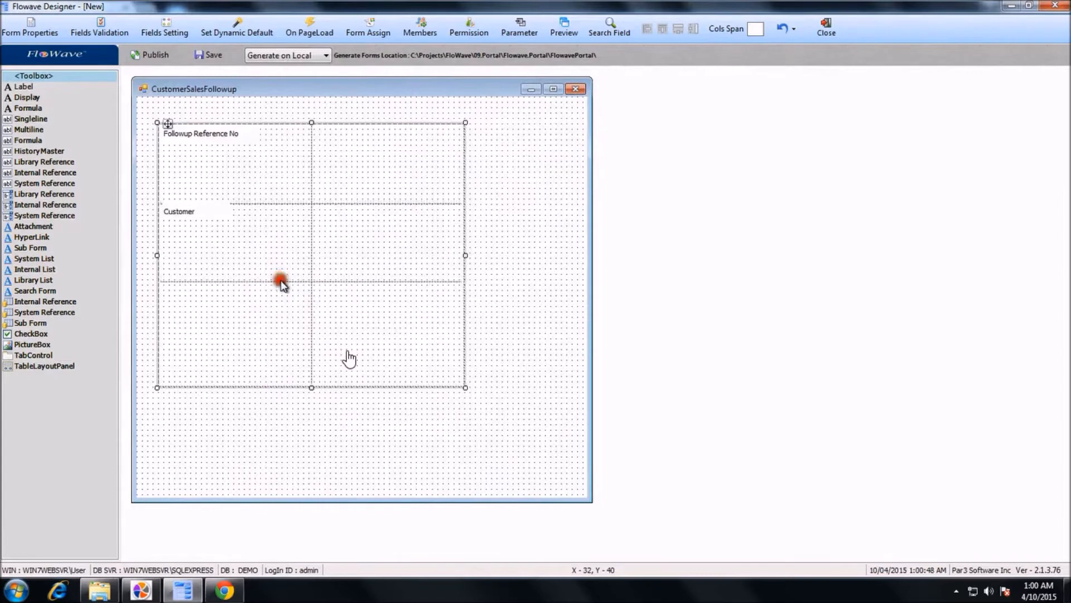
right_click(271, 314)
mouse_move(376, 410)
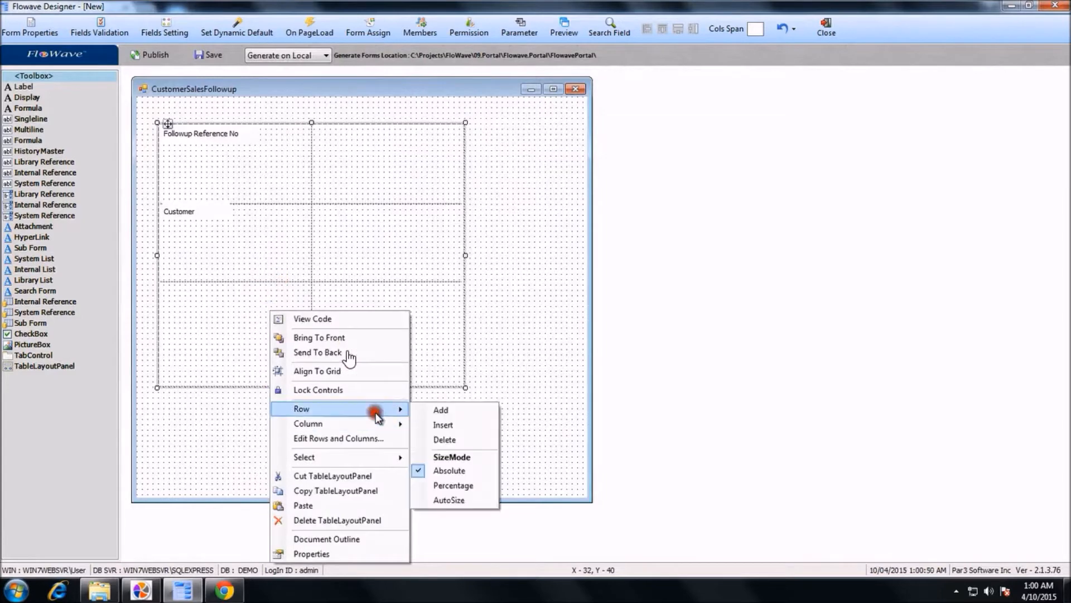
click(450, 413)
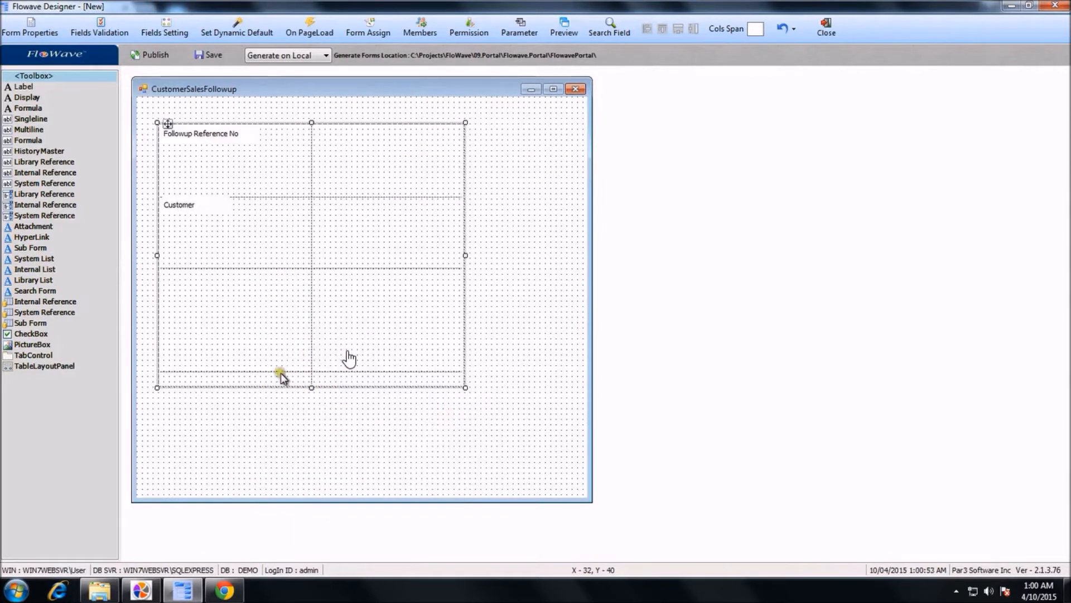
drag(279, 371, 277, 322)
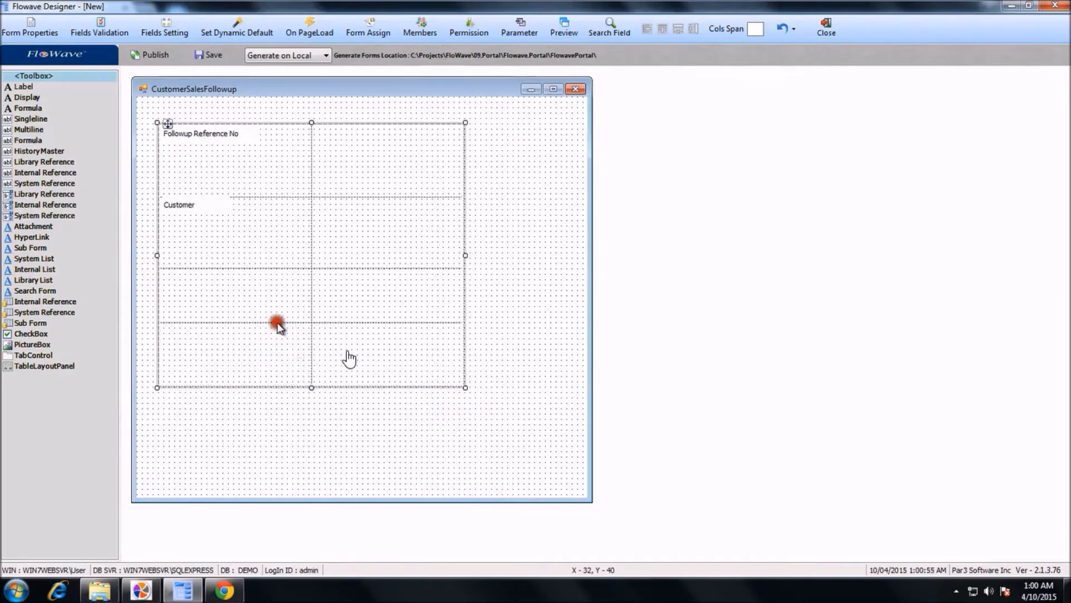
right_click(284, 352)
mouse_move(395, 424)
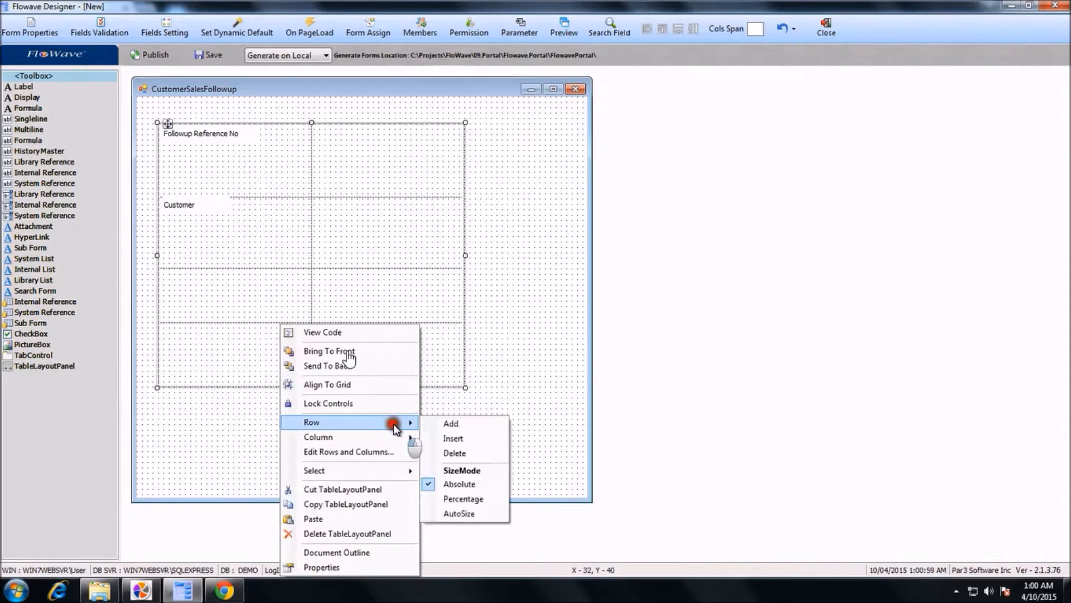
click(452, 425)
drag(287, 373, 284, 350)
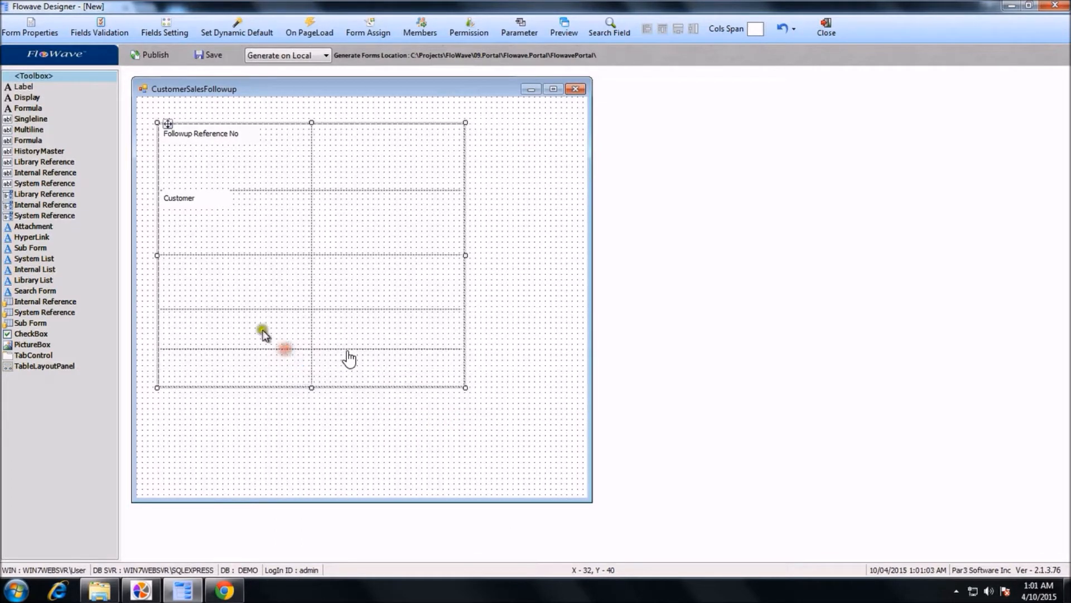
click(233, 225)
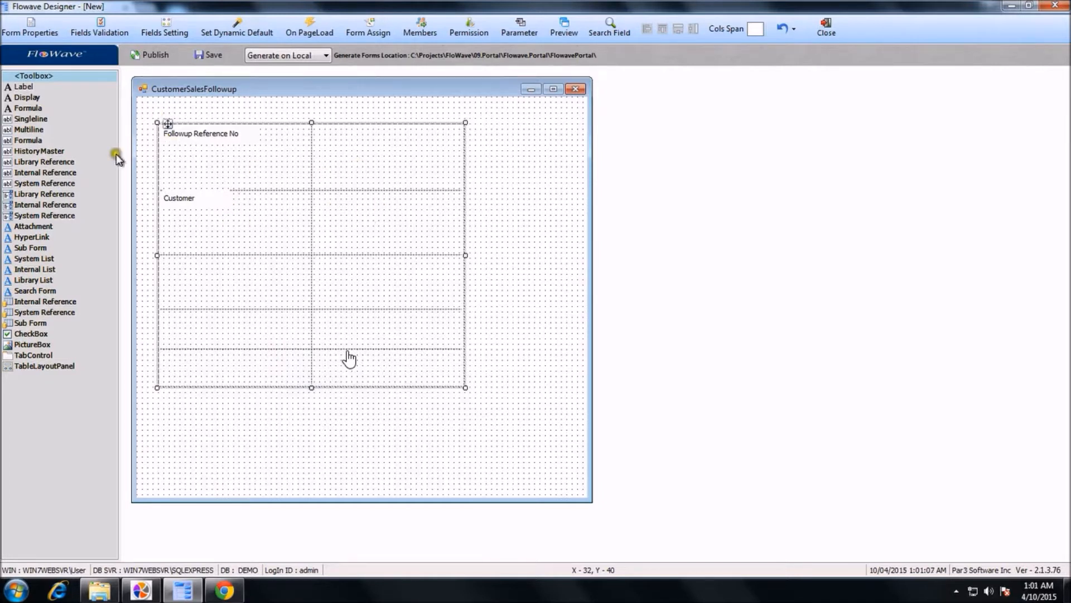
Add a label to the third row's first cell with manual ID Address_lbl and display name Address, and save it.
click(27, 86)
click(209, 270)
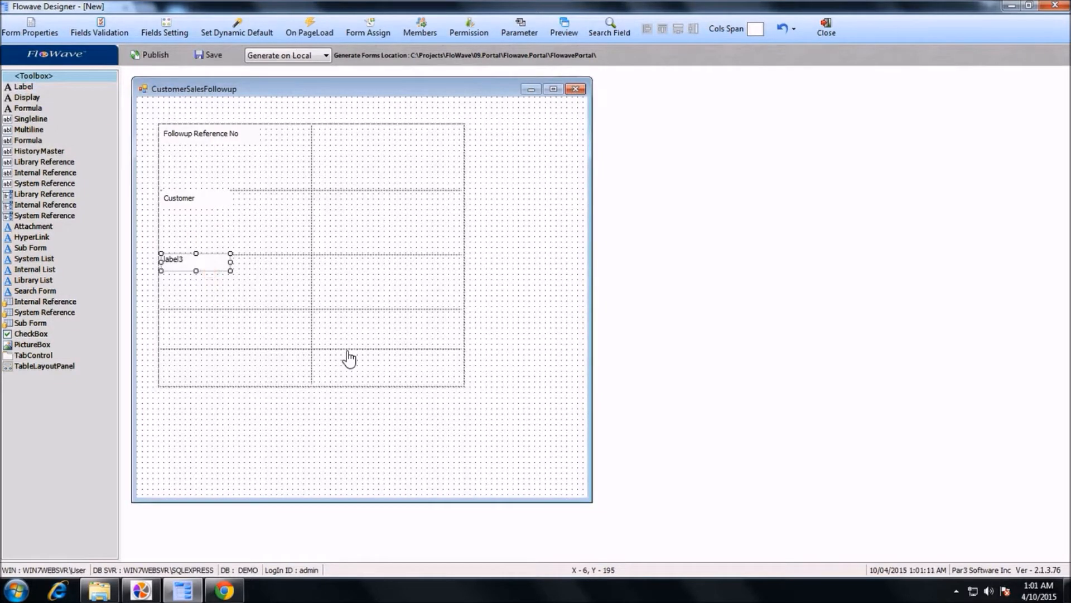
double_click(207, 265)
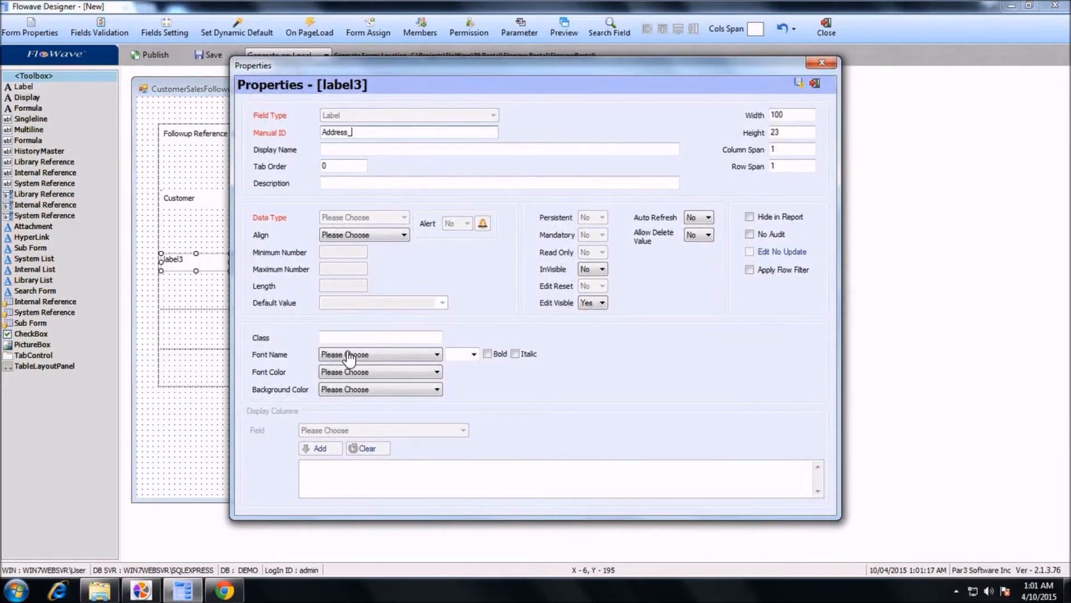
key(Tab)
key(End)
key(BackSpace)
key(BackSpace)
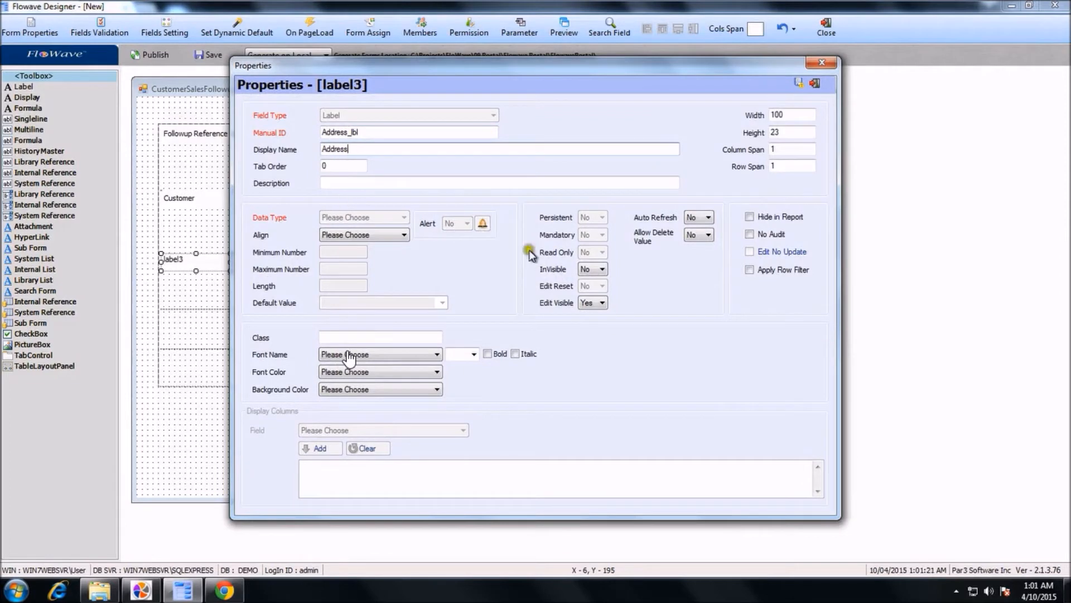
key(ctrl+s)
key(Return)
key(Escape)
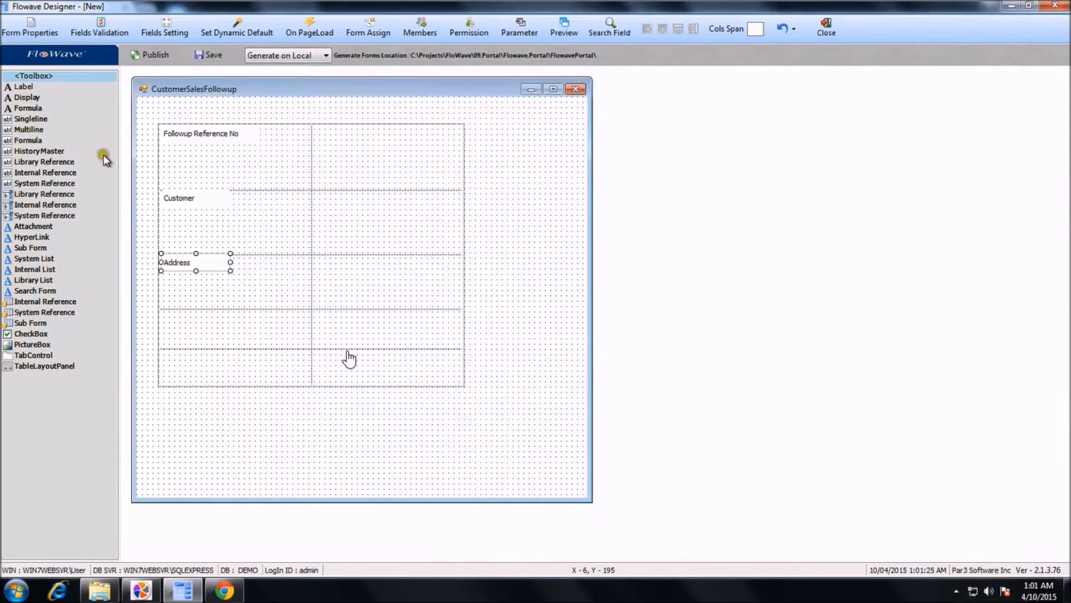
Add a label to the fourth row's first cell with manual ID FollowupDate_lbl and display name FollowupDate, and save it.
drag(24, 88, 204, 324)
double_click(199, 317)
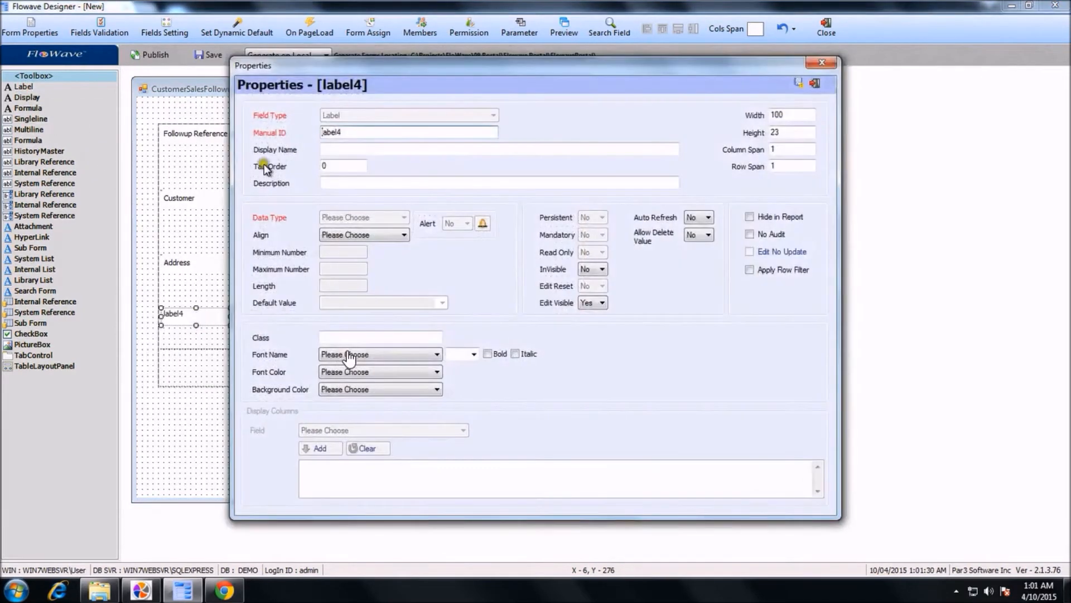
double_click(364, 133)
text(FollowupDate_lbl)
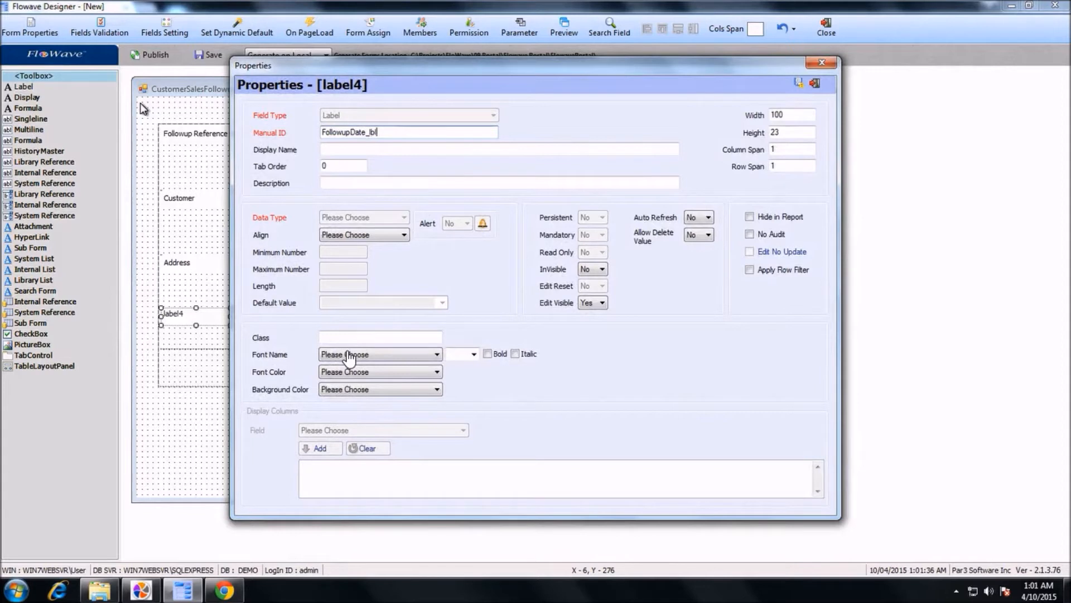
key(Tab)
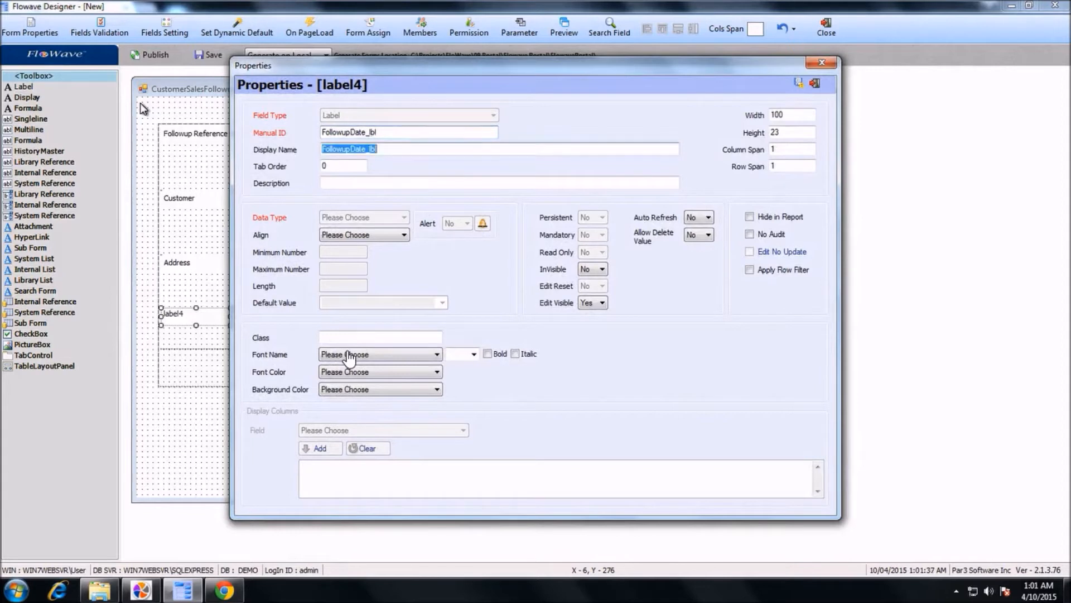
key(End)
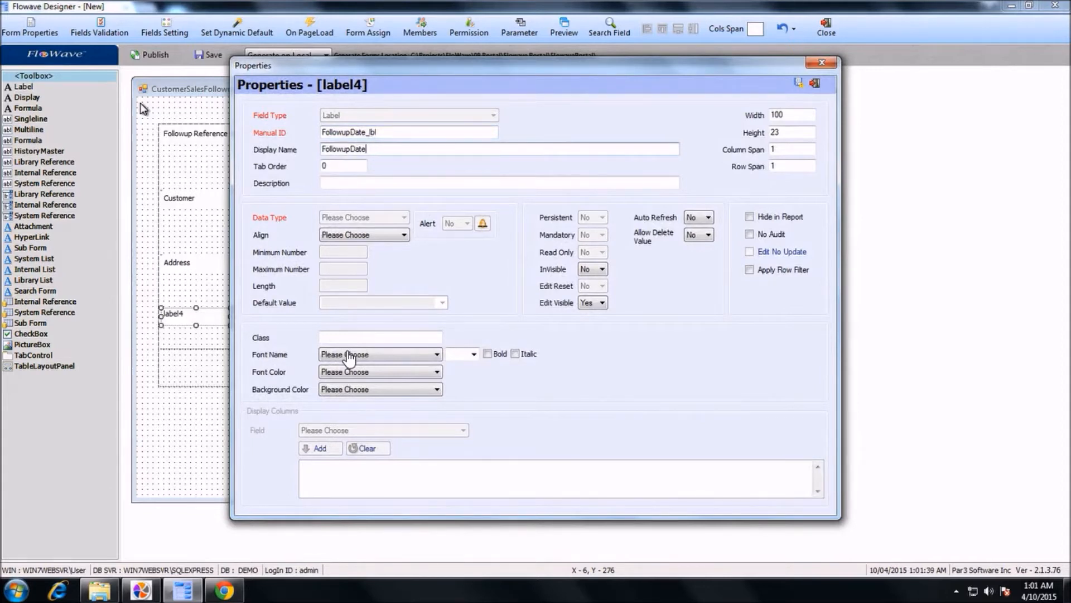
key(ctrl+s)
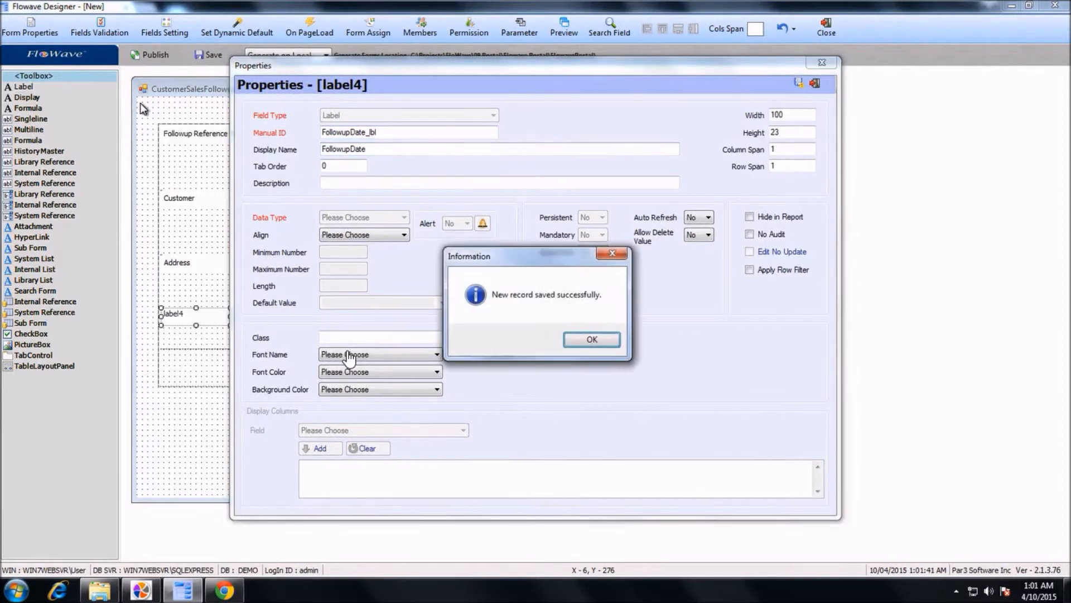
key(Return)
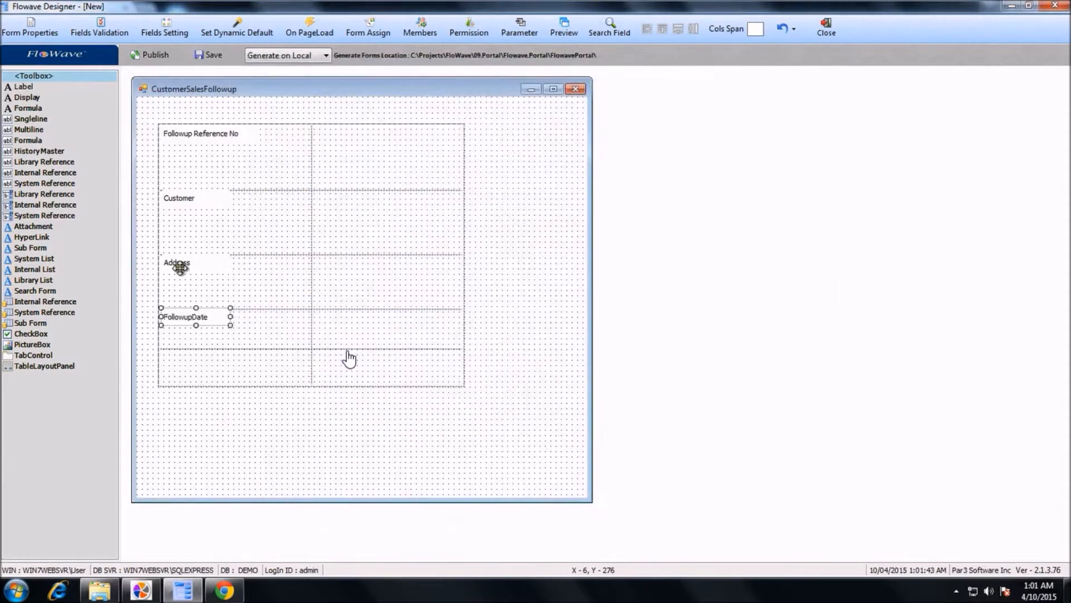
double_click(180, 266)
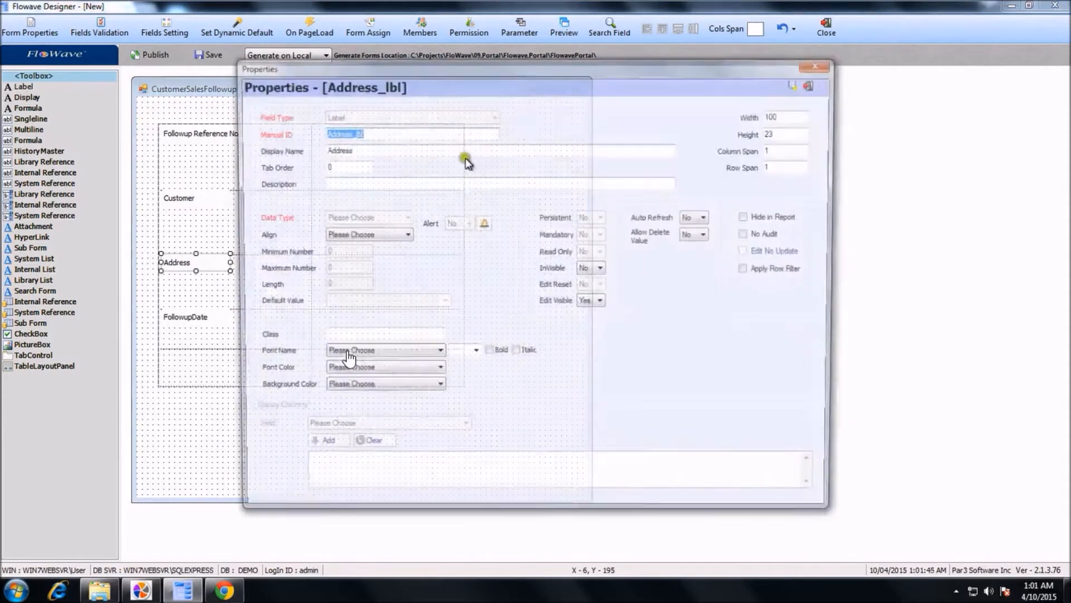
key(Escape)
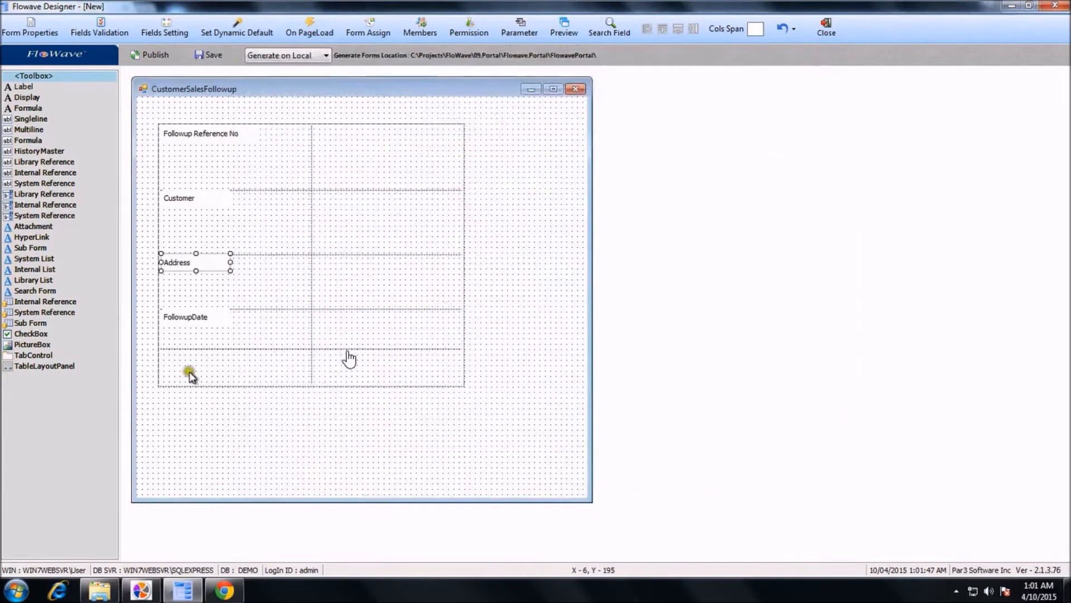
click(191, 367)
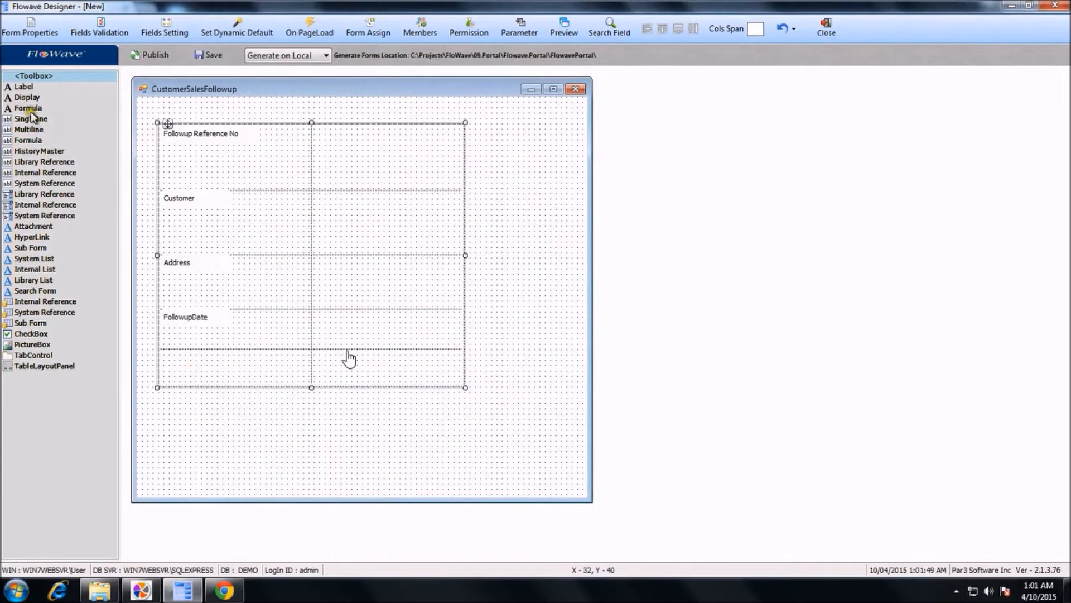
Add a label to the fifth row's first cell with manual ID Remarks_lbl and display name Remarks, and save it.
drag(25, 89, 213, 359)
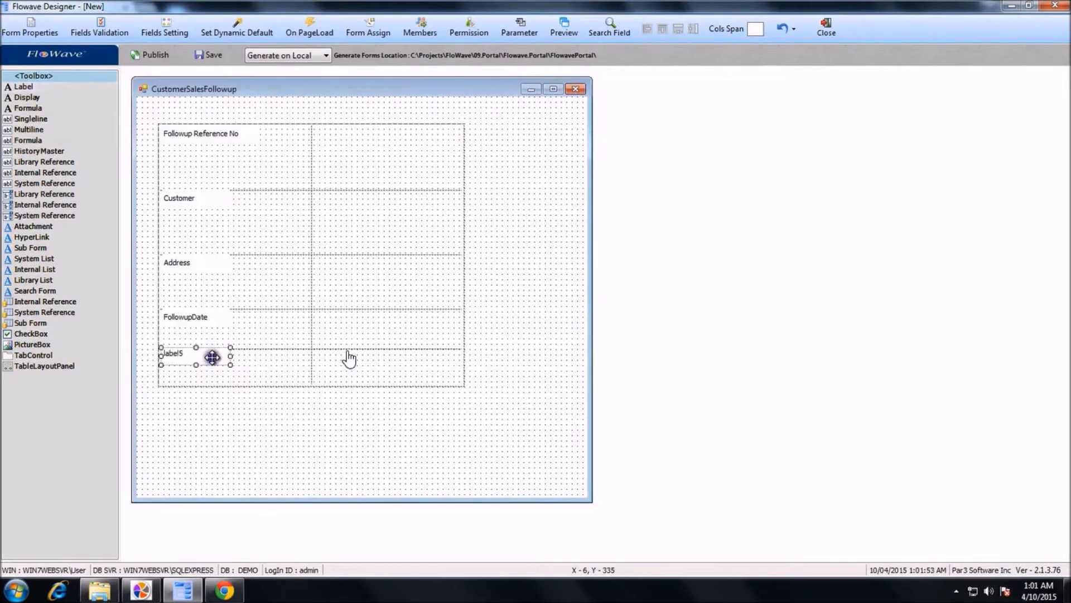
click(247, 128)
text(Rema)
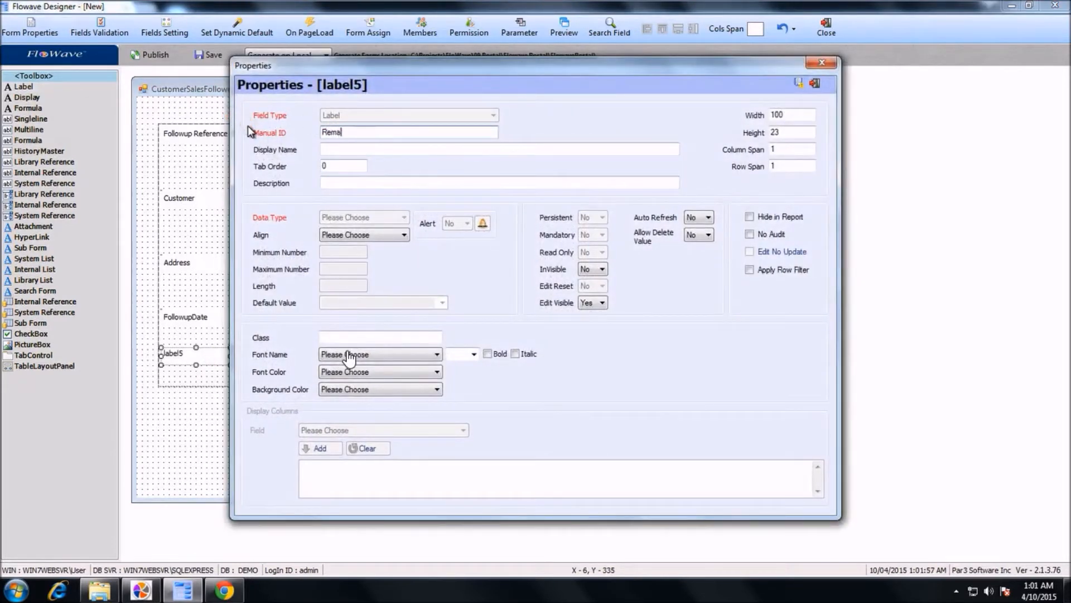
text(rks_lbl)
key(Tab)
key(End)
key(BackSpace)
key(BackSpace)
key(BackSpace)
key(BackSpace)
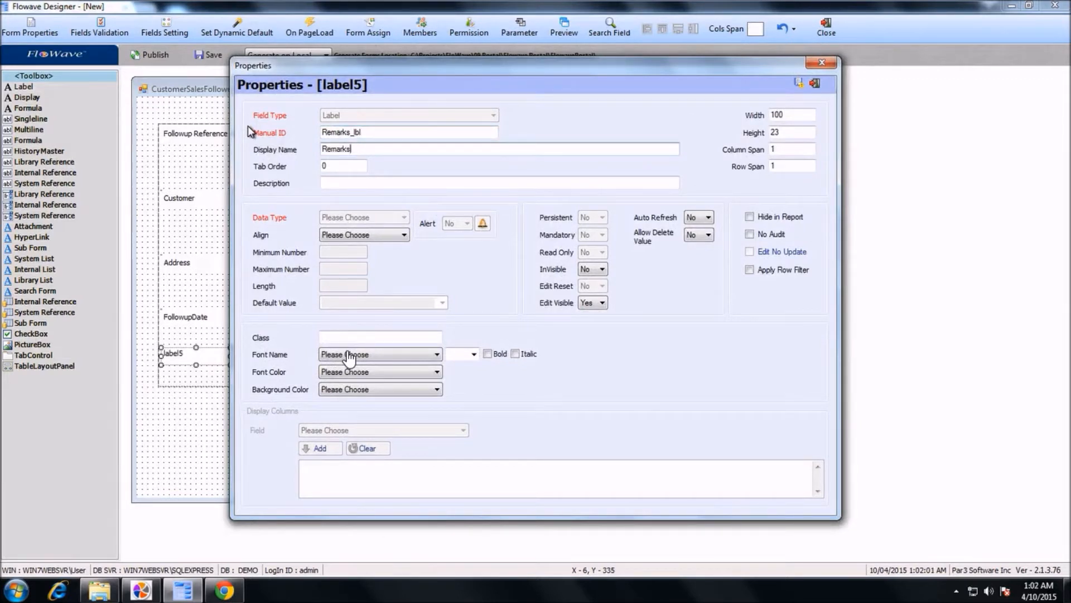
key(ctrl+s)
key(Return)
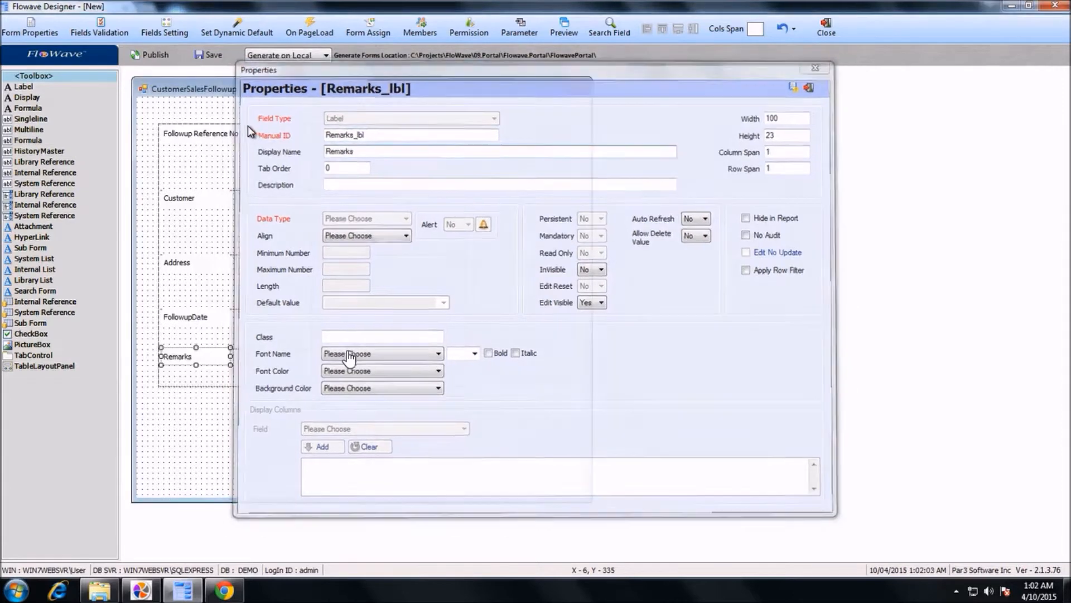
Select all five labels with Followup Reference No as the reference and match their size to it.
click(397, 162)
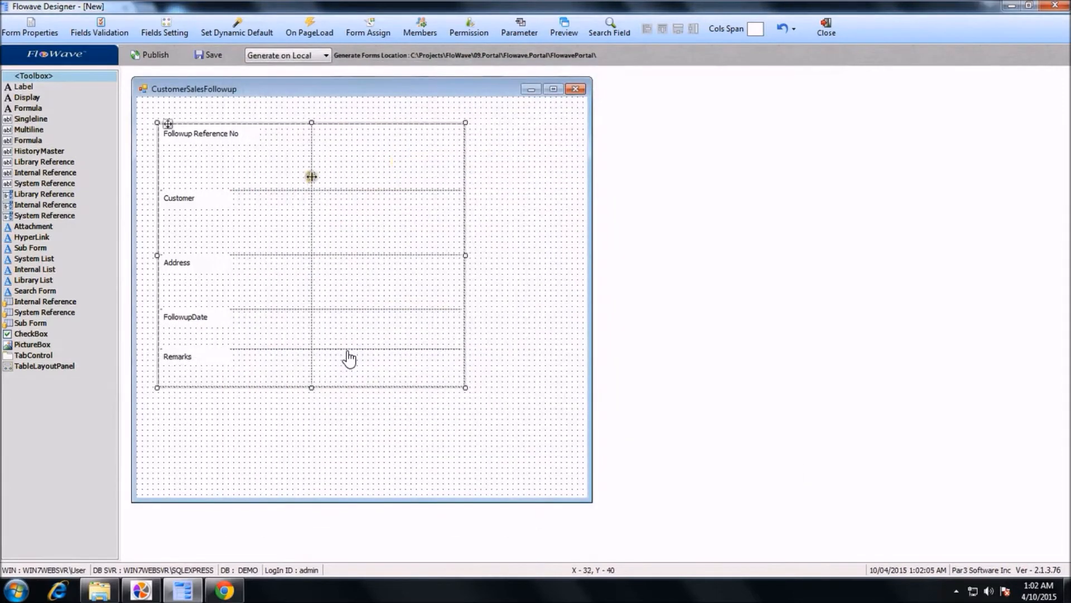
click(229, 132)
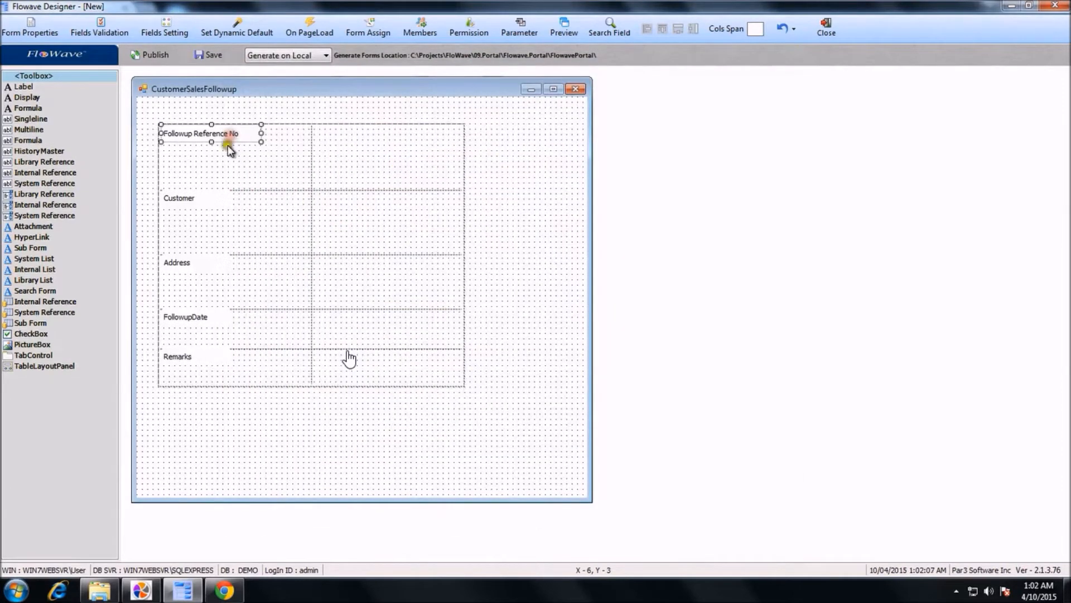
ctrl+click(209, 198)
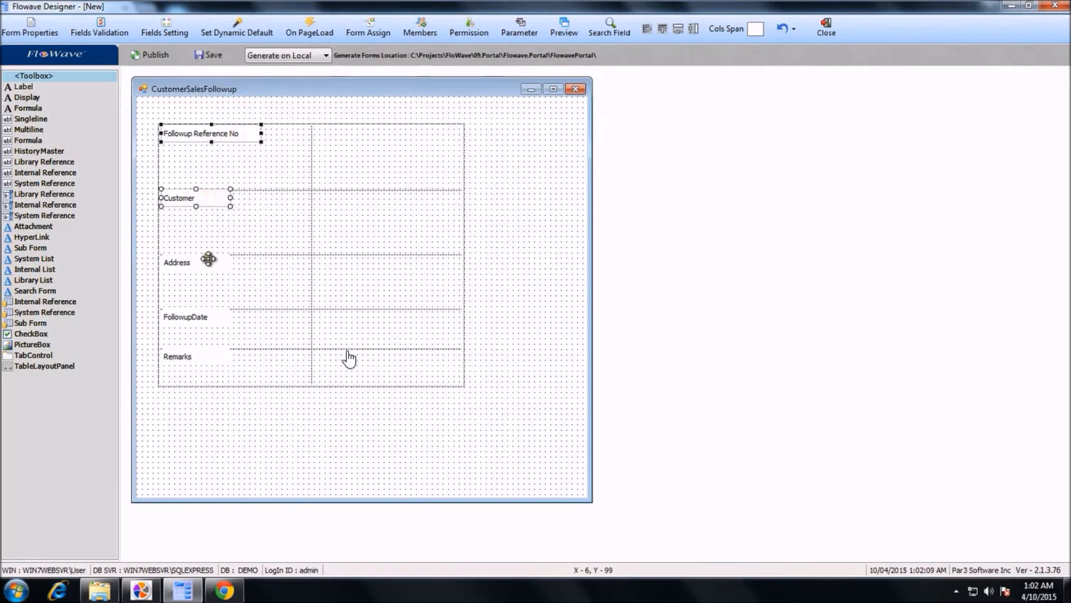
ctrl+click(208, 258)
ctrl+click(209, 318)
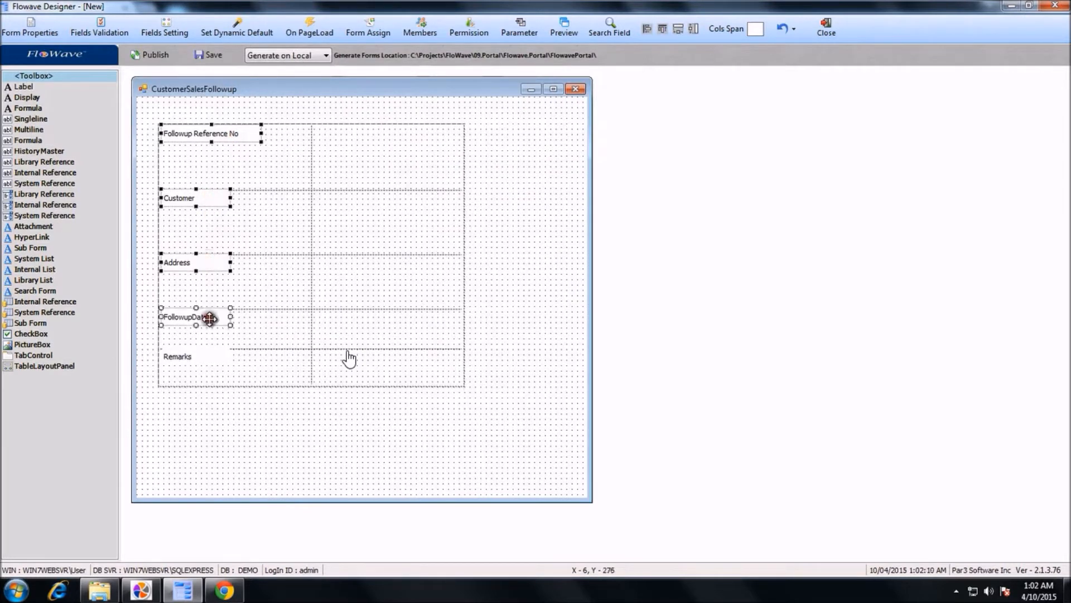
ctrl+click(212, 356)
click(231, 135)
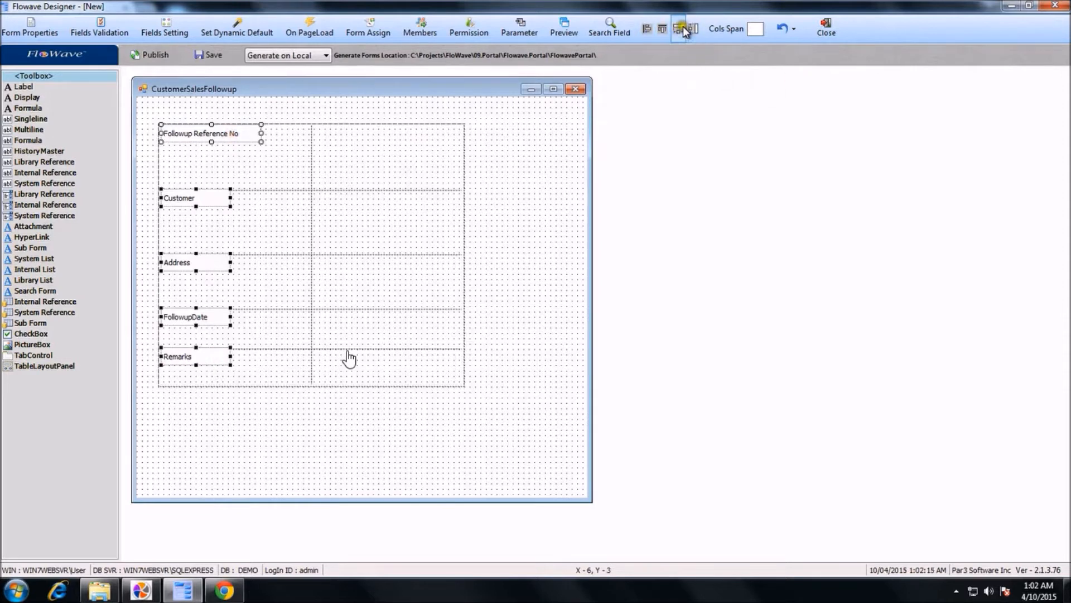
click(397, 132)
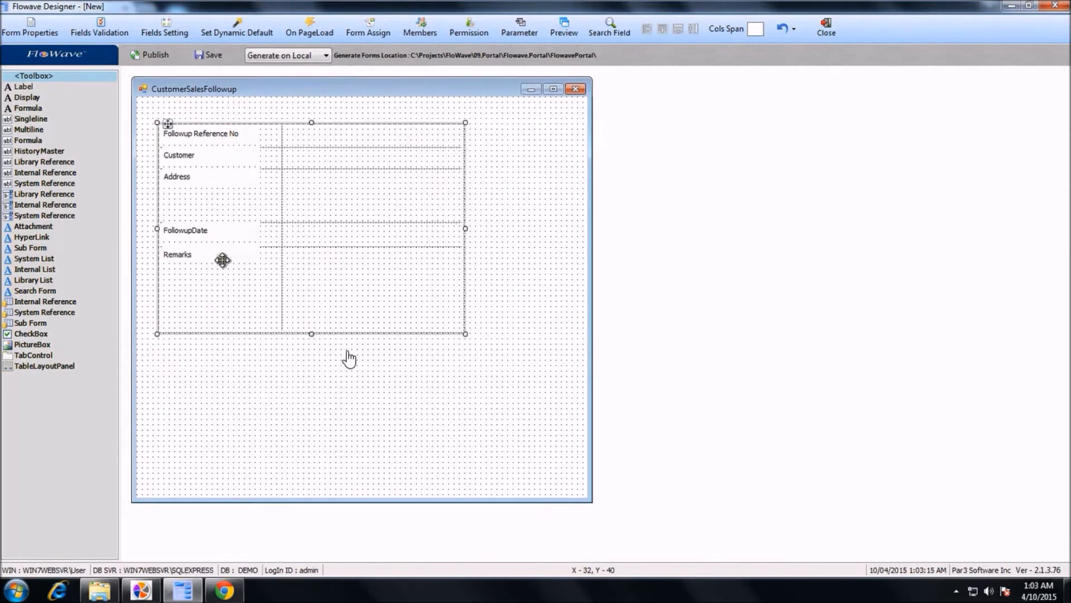
click(223, 230)
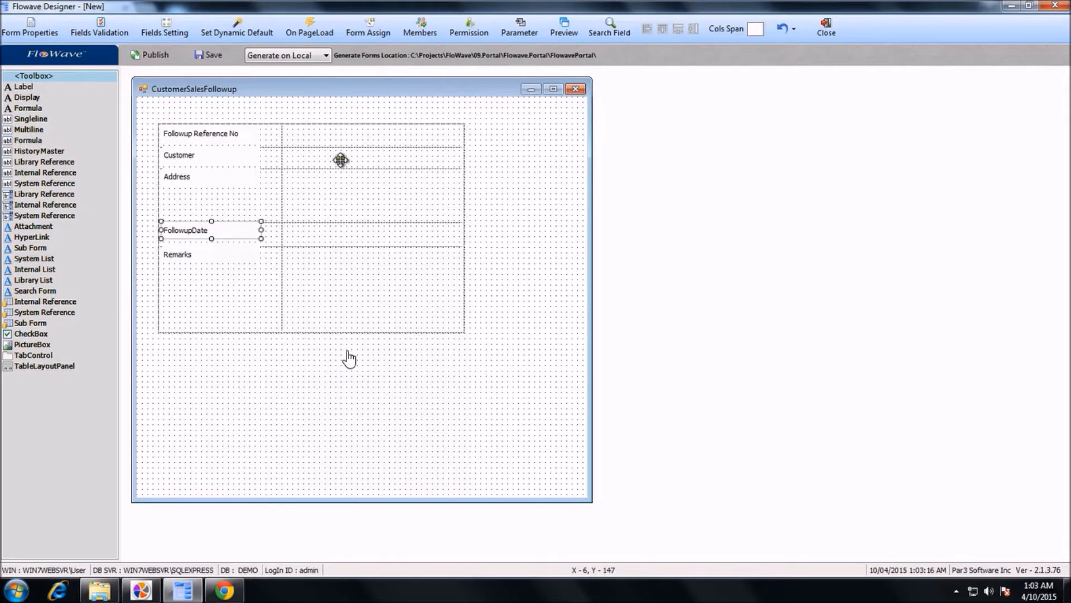
double_click(223, 228)
key(Escape)
Add a Singleline field about 197 wide beside Followup Reference No, with manual ID and display name ReferenceNo and data type Character, and save it.
drag(30, 119, 415, 134)
right_click(382, 132)
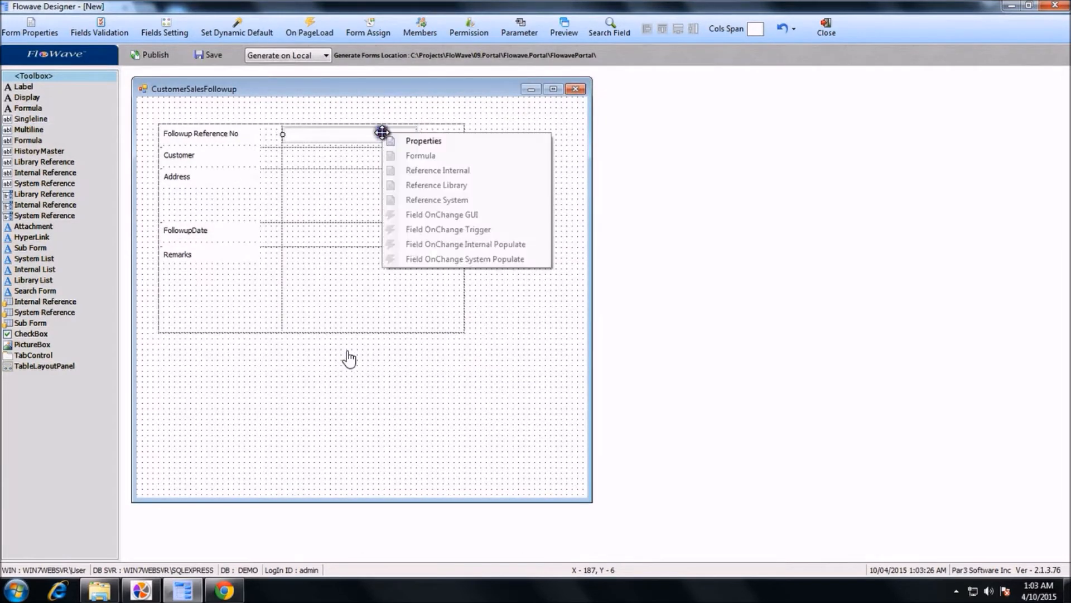
click(471, 137)
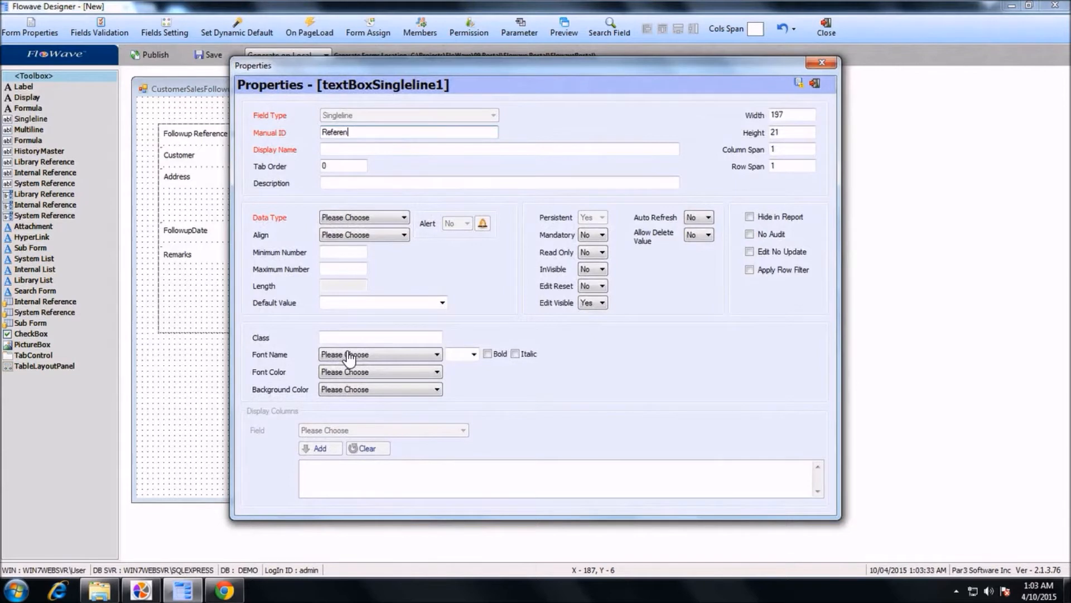
key(Tab)
click(371, 218)
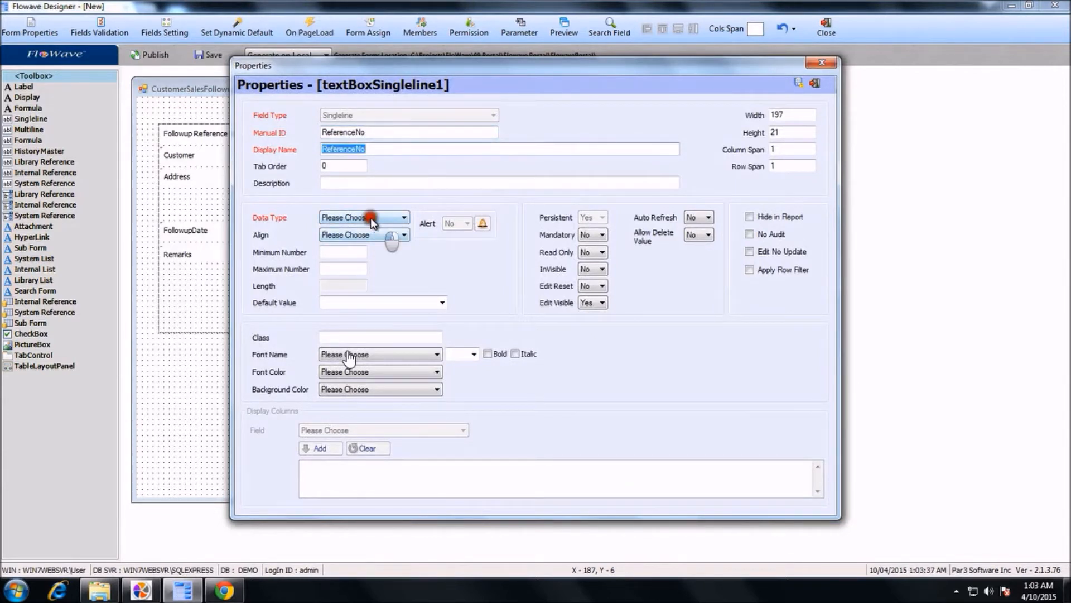
click(371, 254)
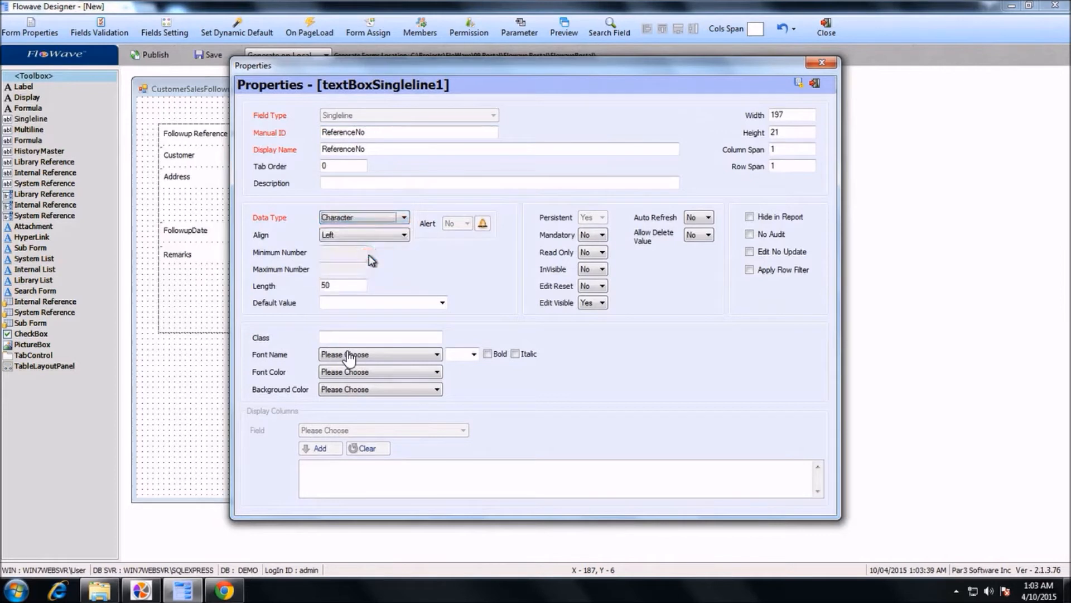
click(578, 168)
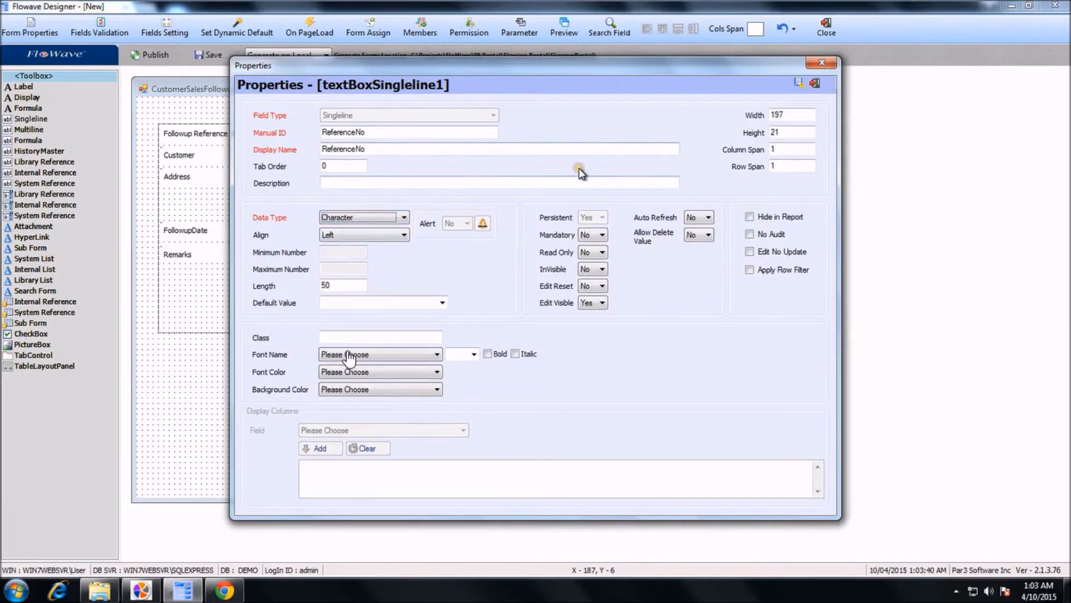
click(798, 84)
key(Return)
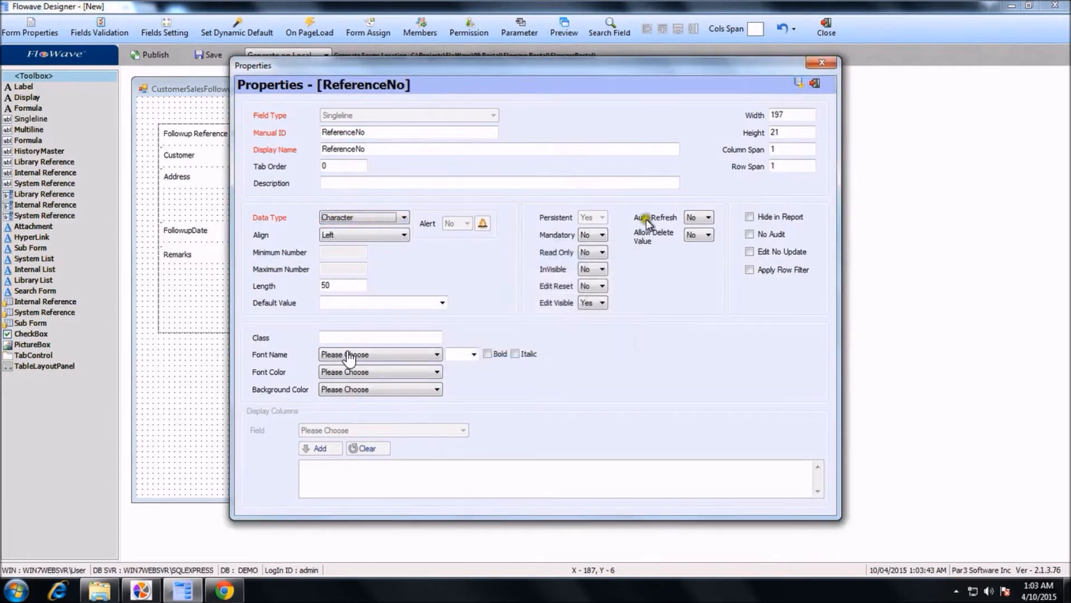
Set the ReferenceNo field's Read Only option to Yes, save the change and close its properties.
click(597, 252)
click(596, 273)
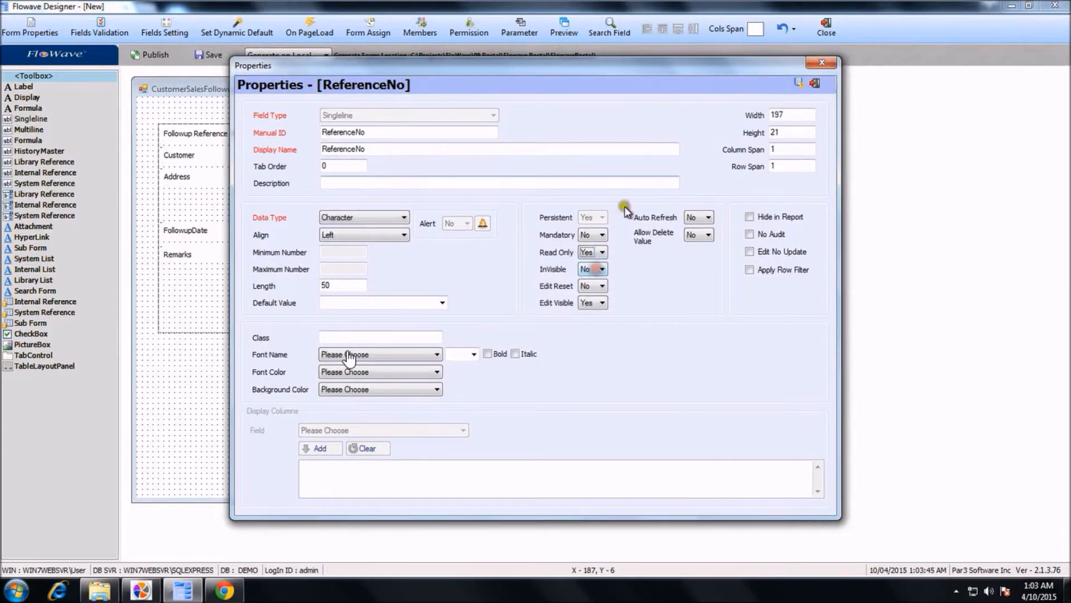
click(800, 82)
key(Return)
click(815, 83)
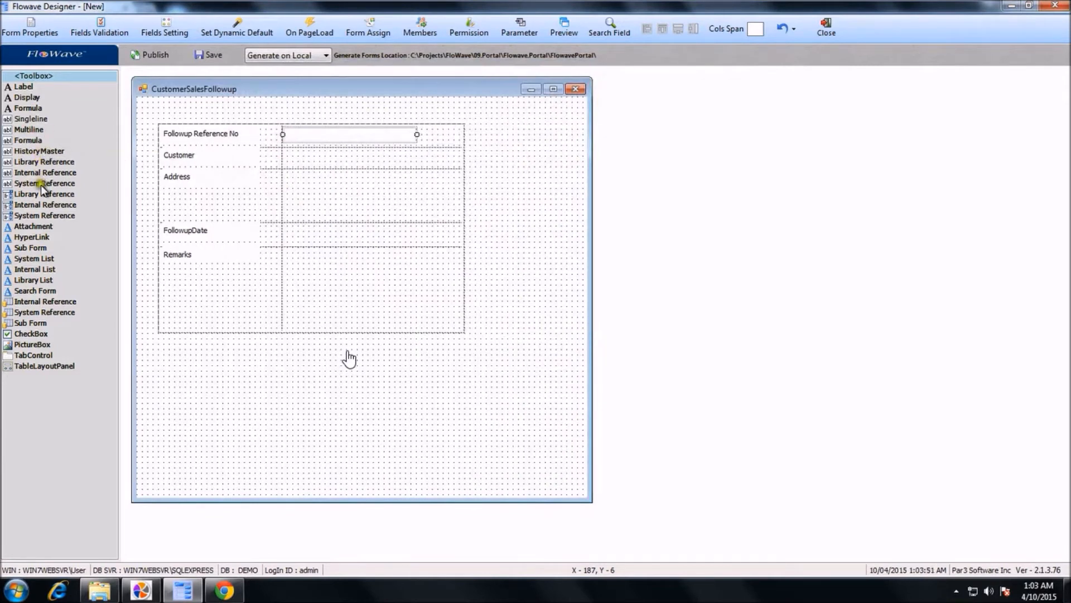
Add an Internal Reference text box about 197 wide beside the Customer label, with manual ID and display name Customer and data type Int, and save it.
drag(34, 170, 416, 154)
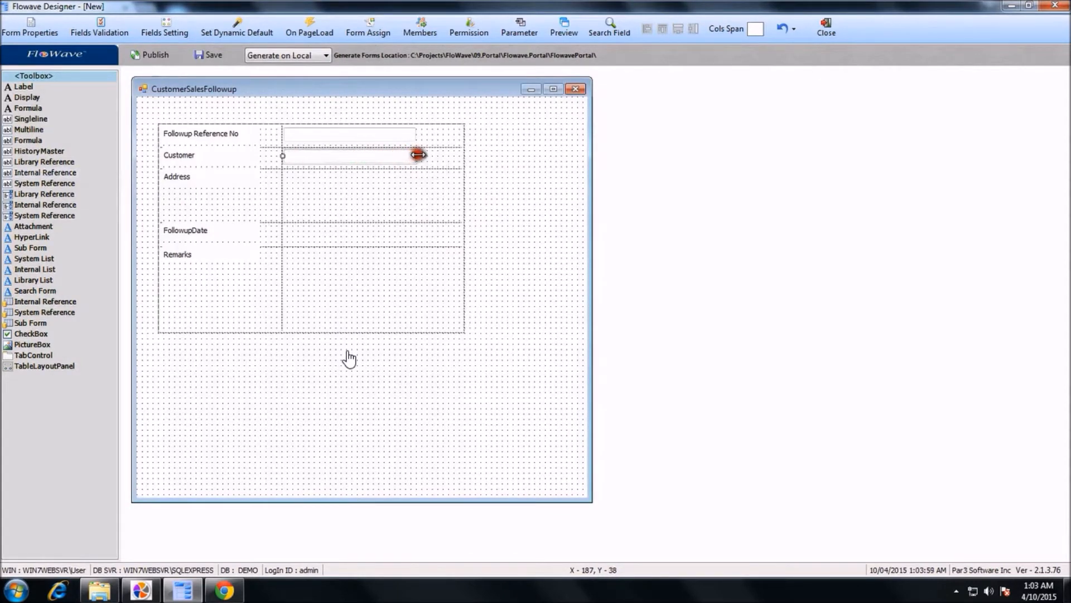
right_click(389, 154)
click(418, 160)
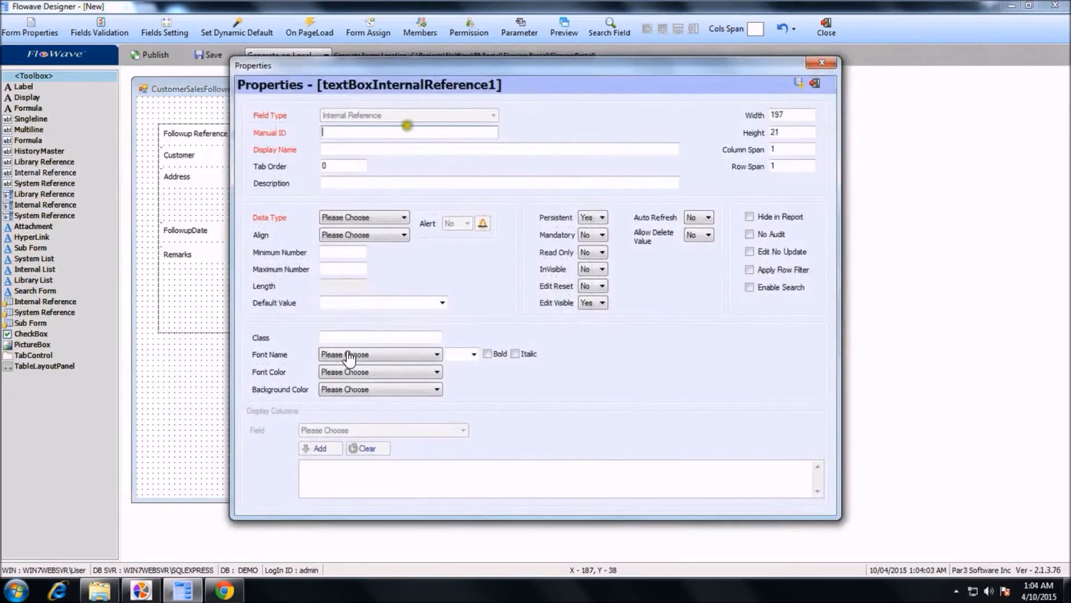
click(394, 131)
key(Tab)
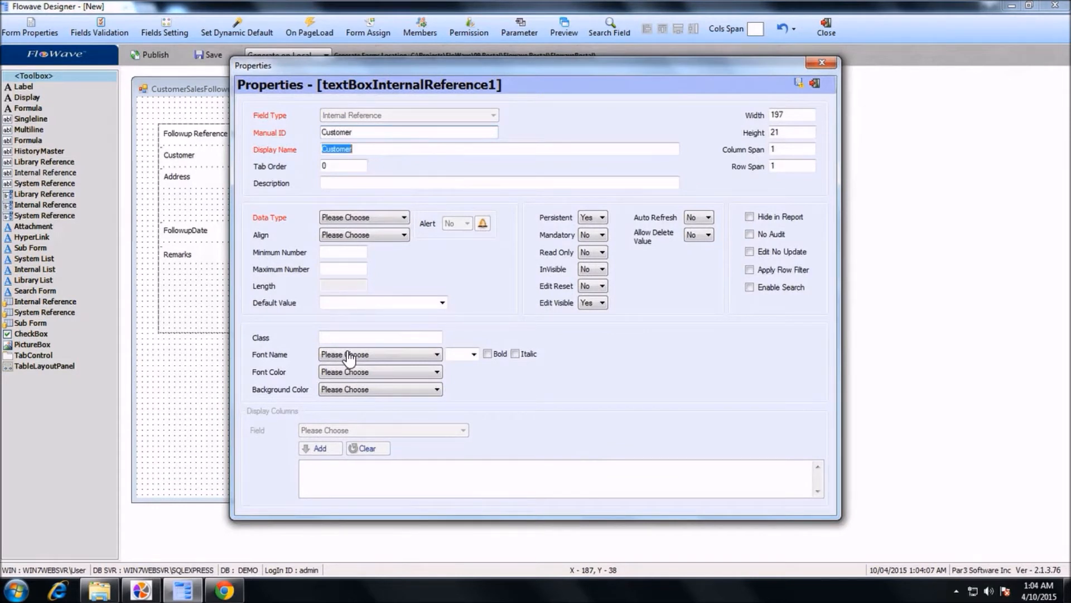
click(381, 218)
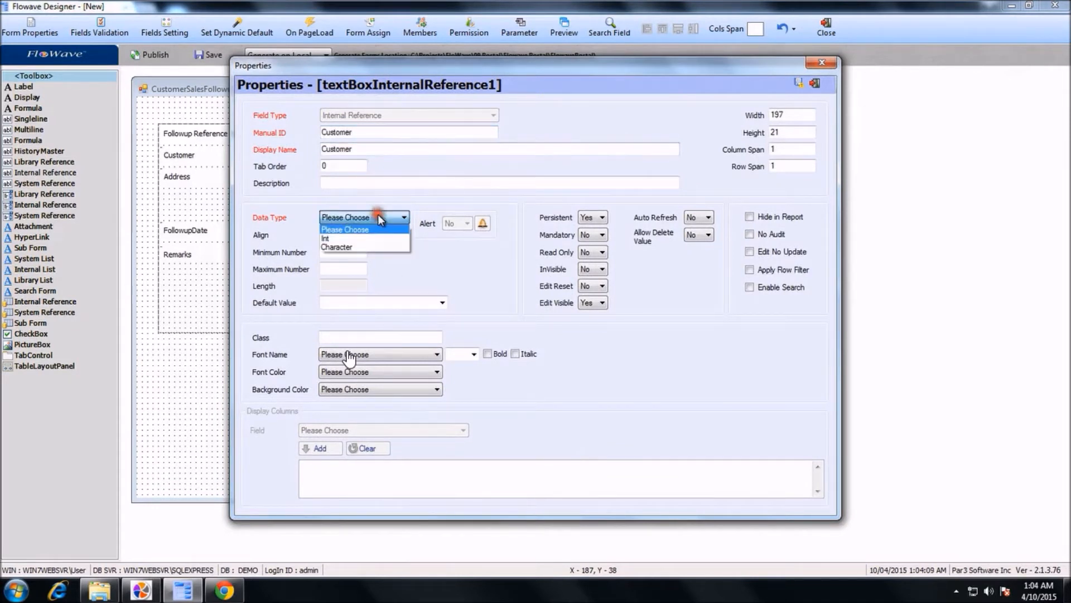
click(380, 238)
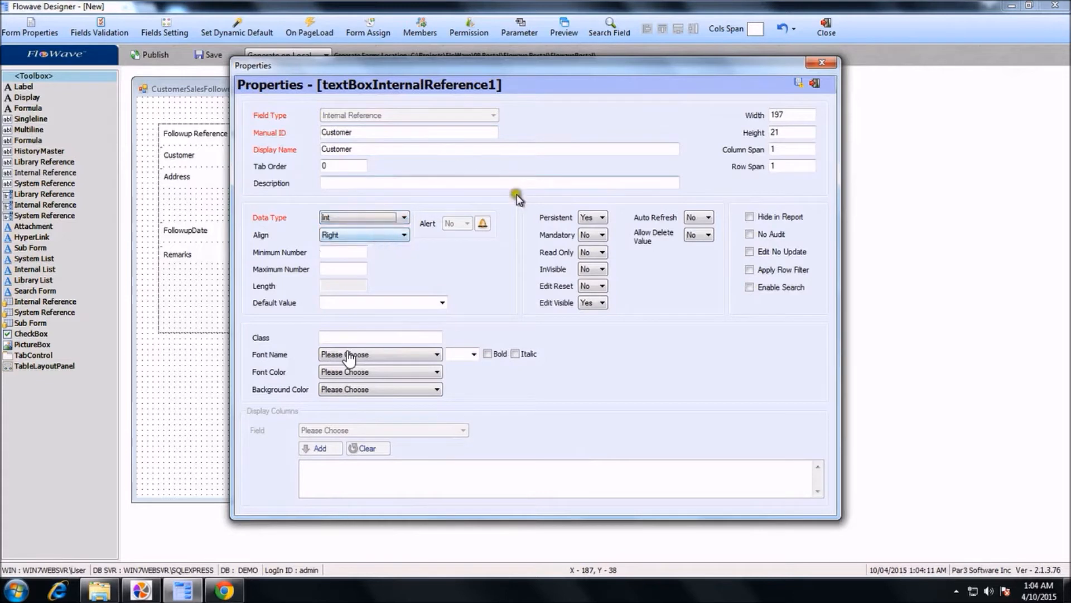
key(ctrl+s)
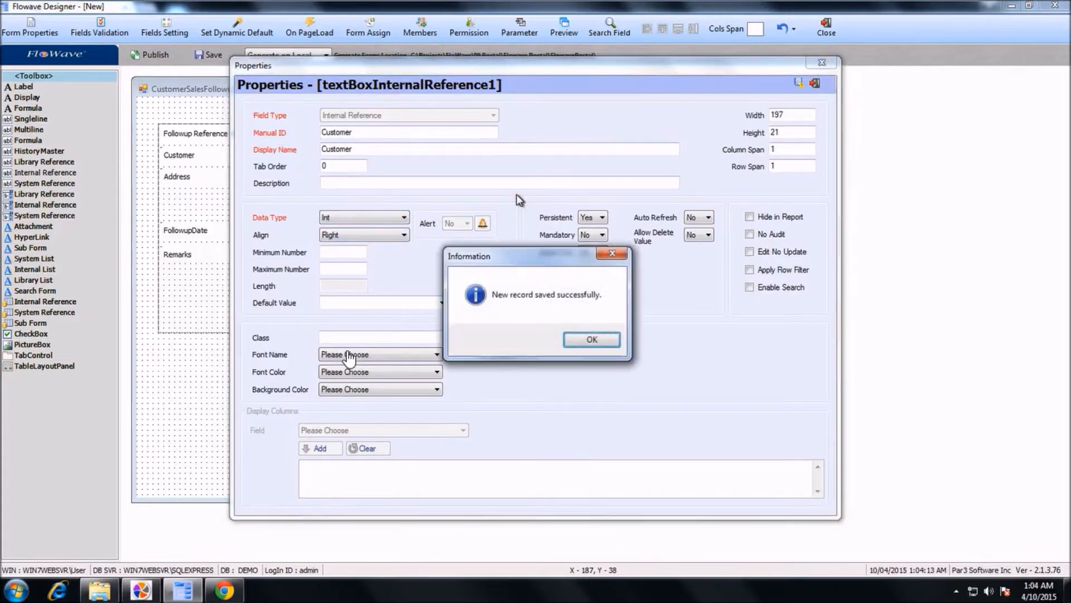
key(Return)
Set the Customer field's Mandatory option to Yes, save the change and close its properties.
click(594, 235)
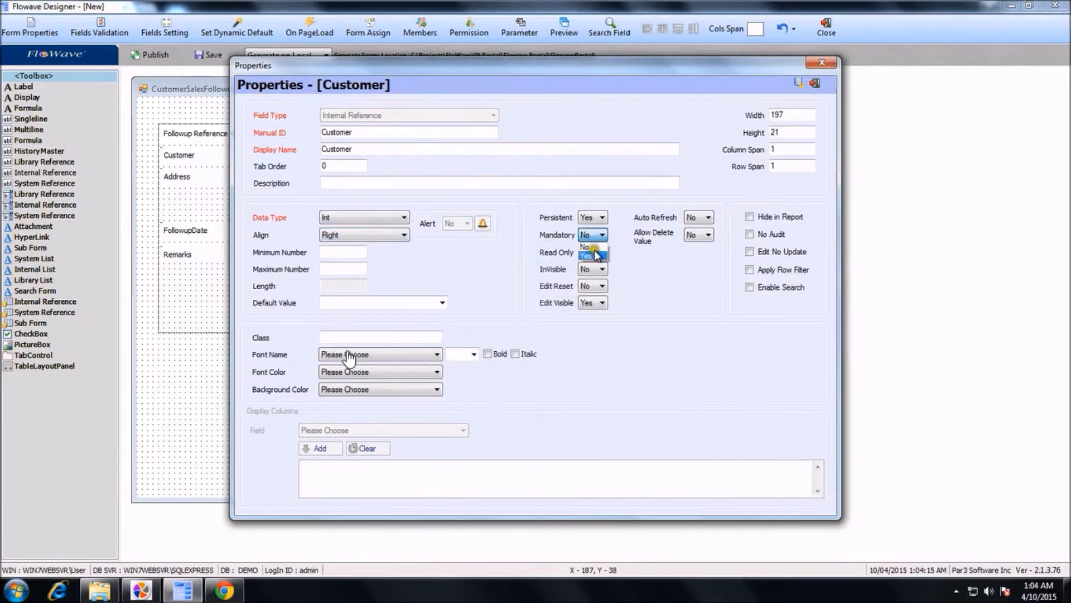
click(592, 254)
key(ctrl+s)
click(597, 255)
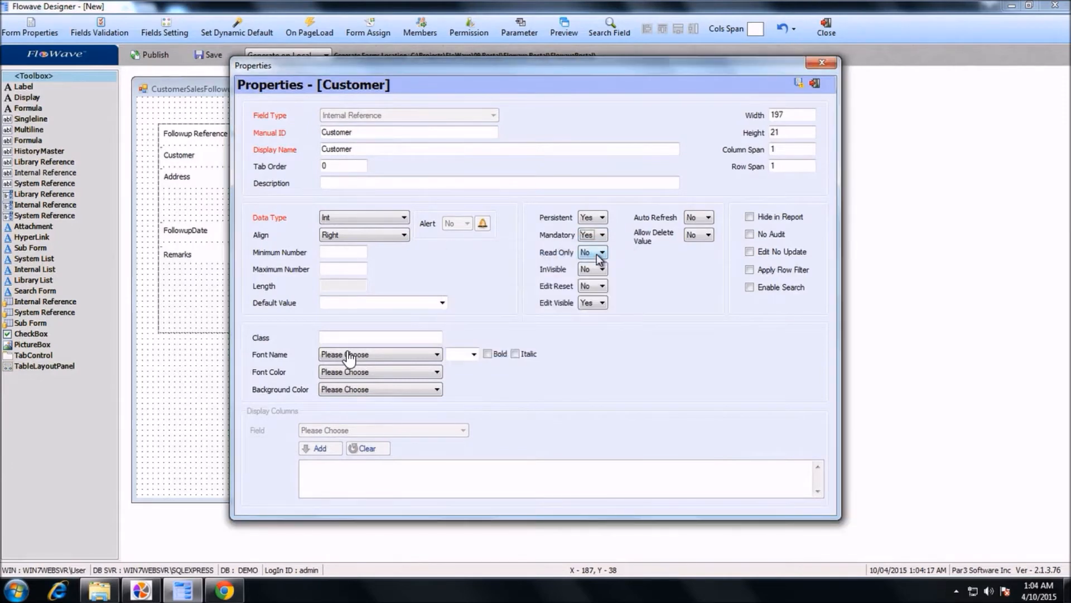
click(815, 83)
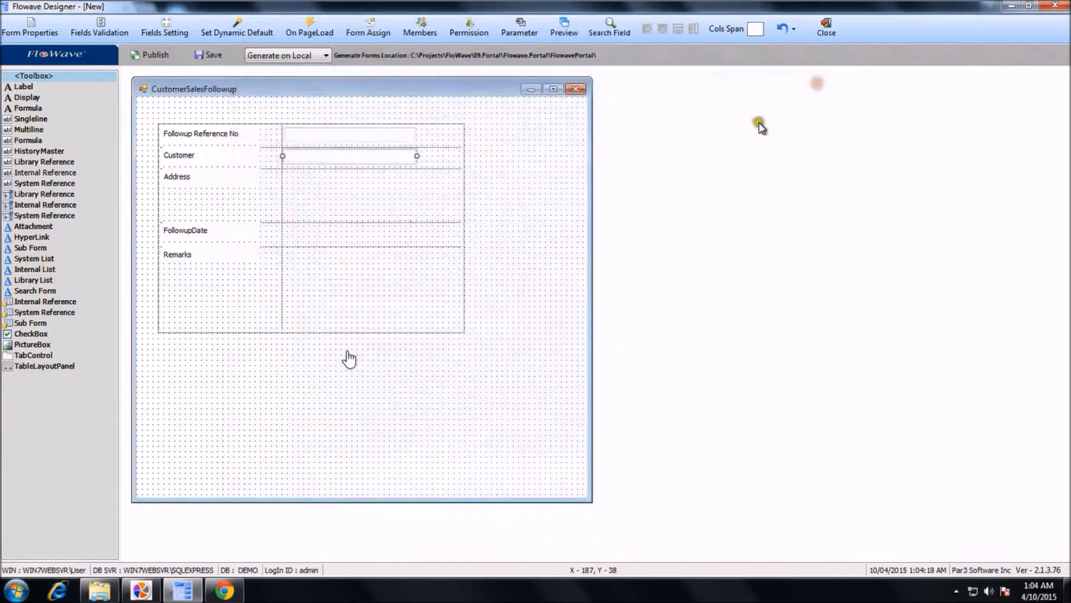
Configure the Customer field's internal reference to the Supplier form with Supplier.SupplierName as display formula, then save and close it.
right_click(378, 156)
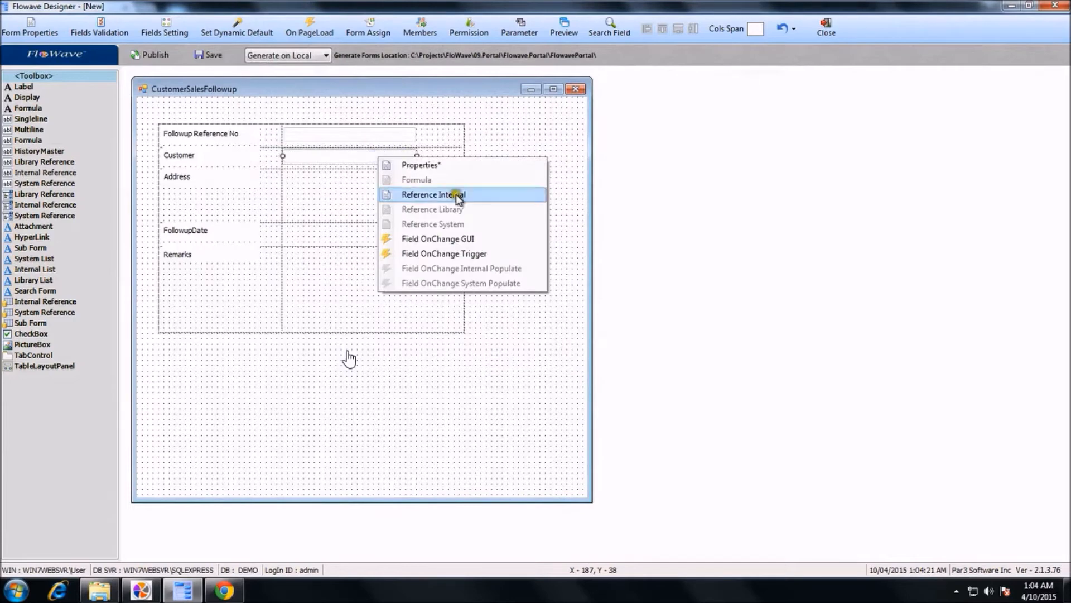
click(385, 242)
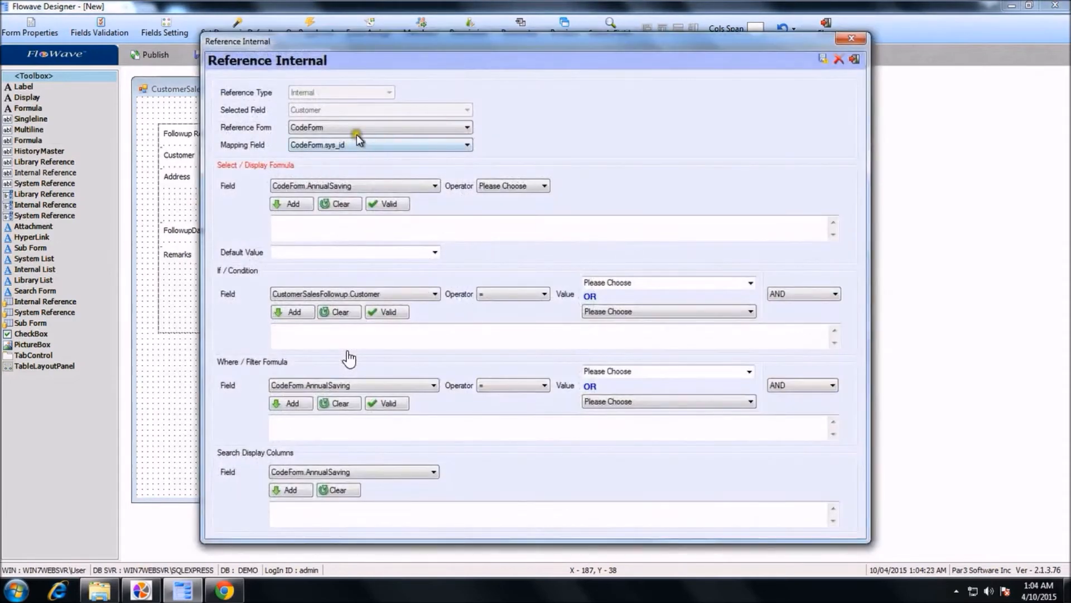
click(352, 126)
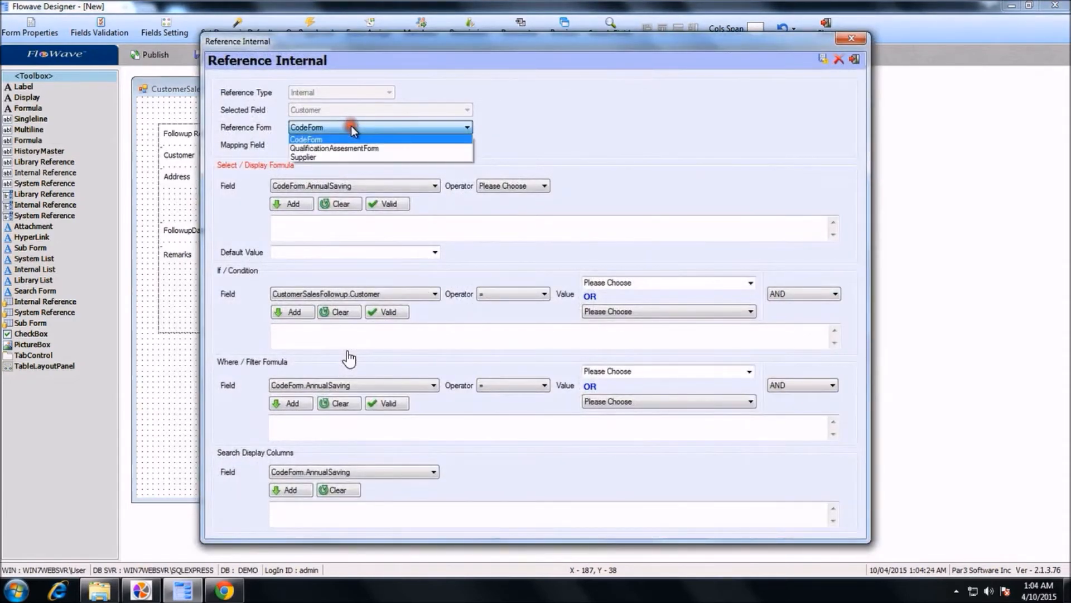
click(350, 158)
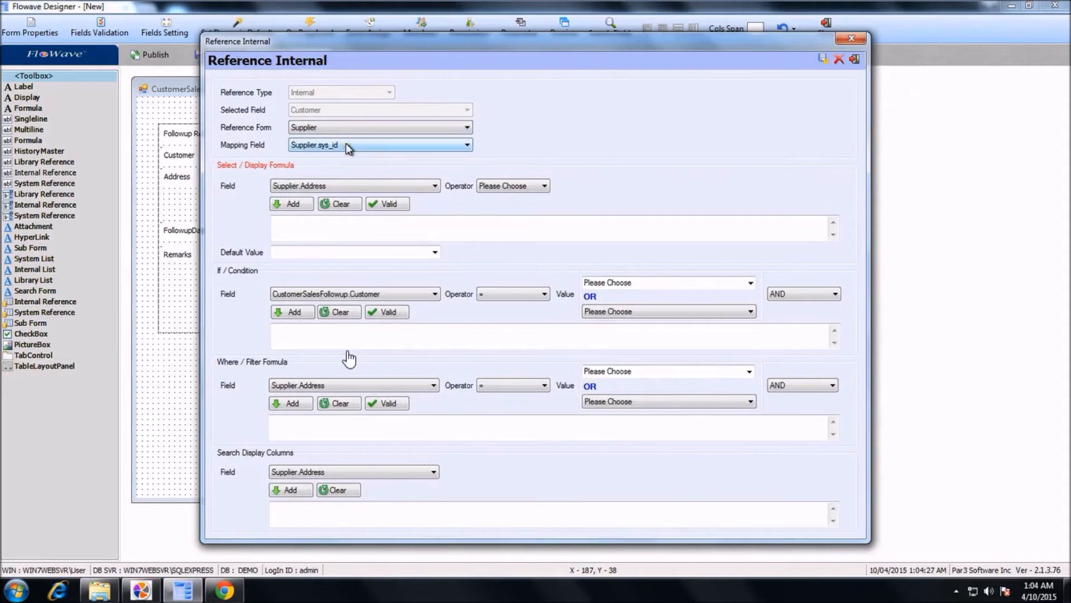
click(340, 188)
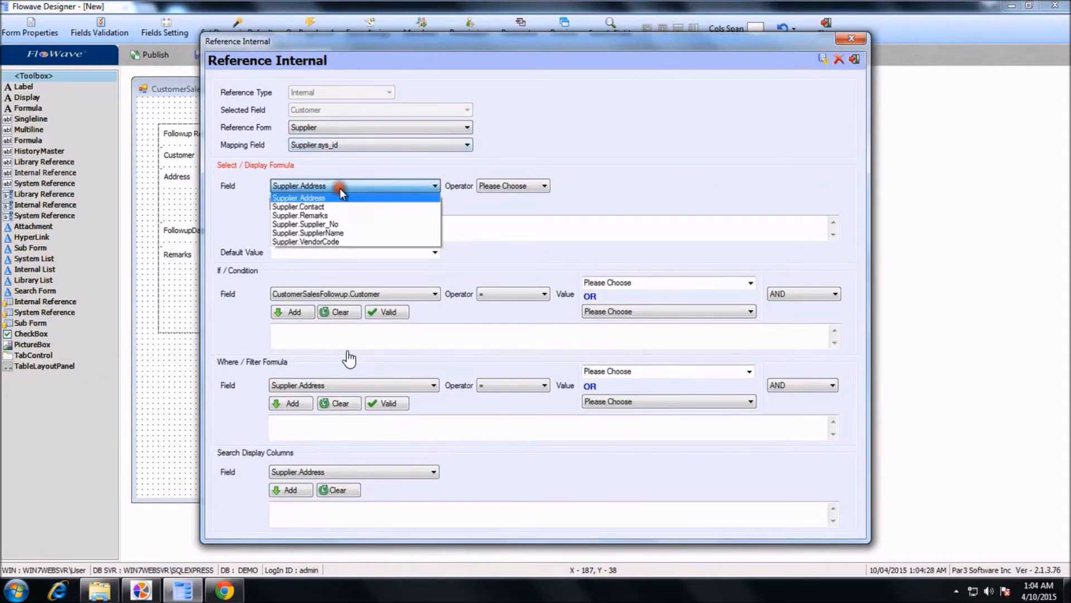
click(342, 232)
click(292, 205)
click(822, 62)
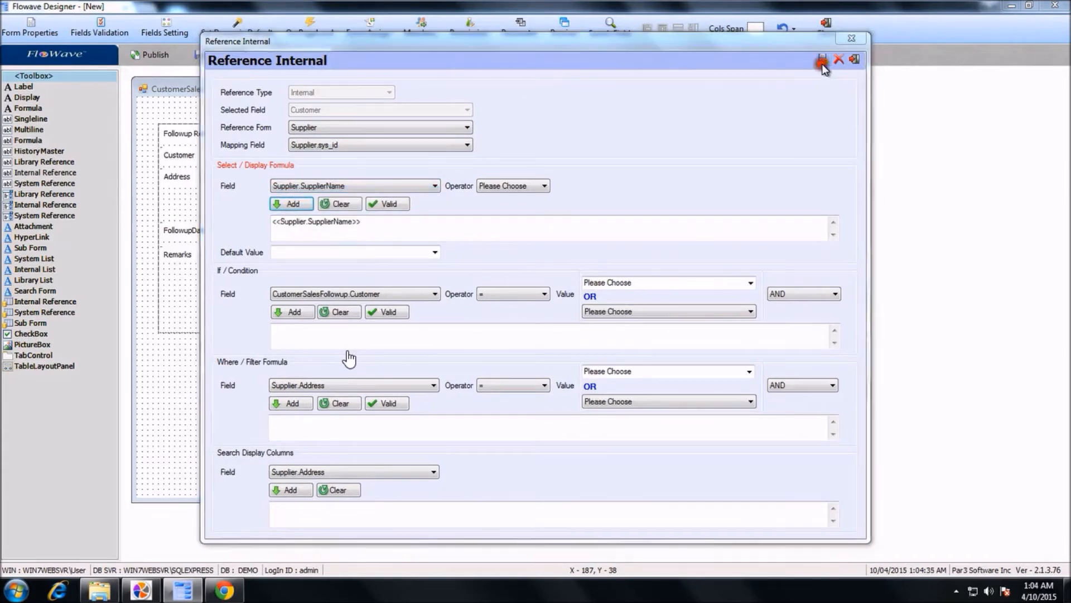
key(Return)
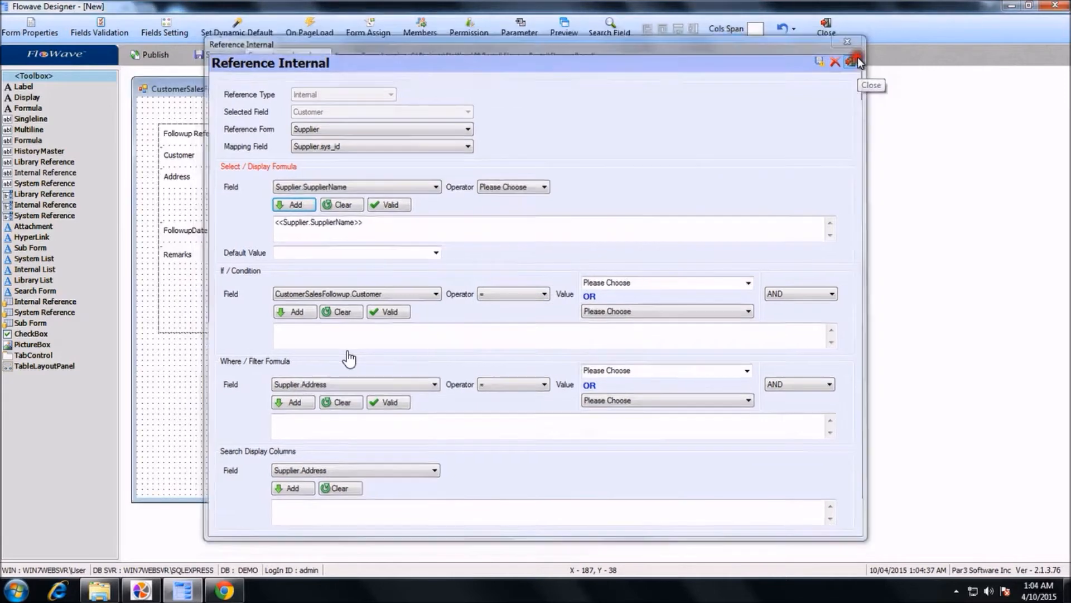
click(858, 57)
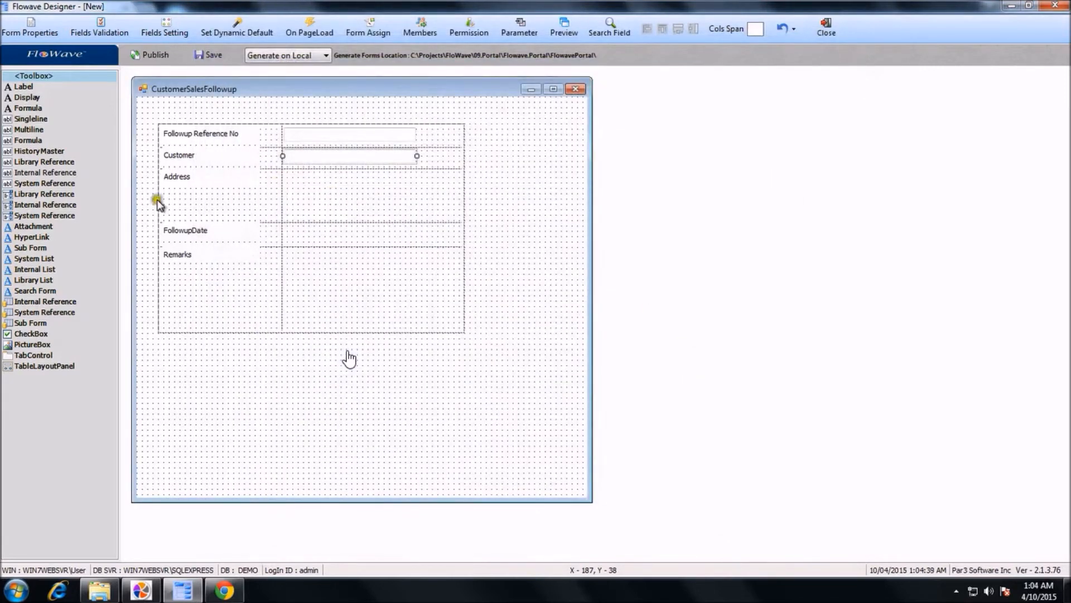
Add a Multiline field about 197 by 66 beside the Address label, with manual ID and display name Address and data type Character.
drag(29, 130, 419, 189)
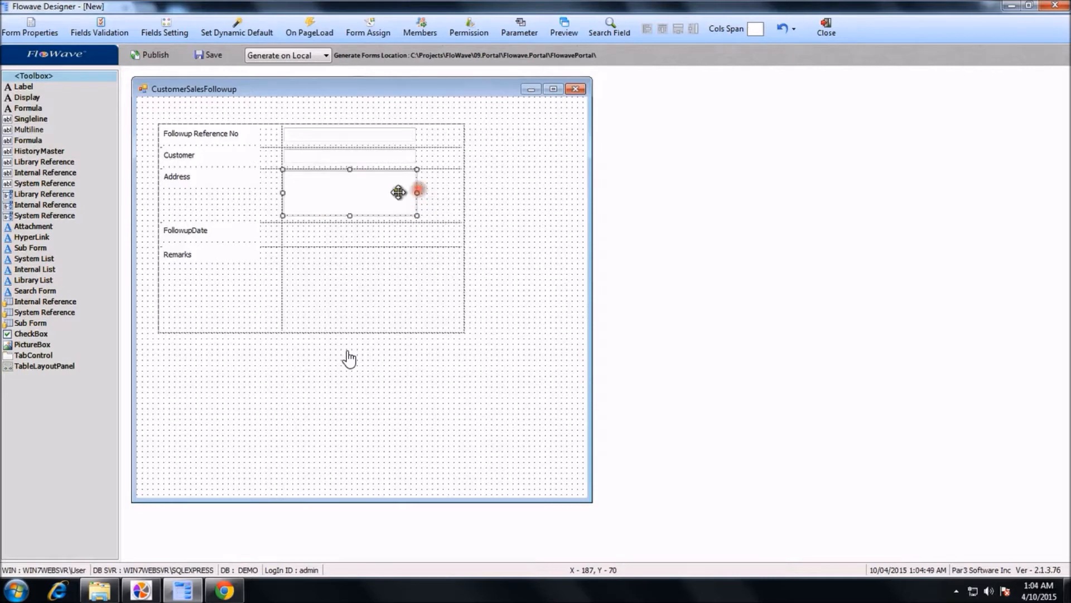
right_click(356, 192)
click(384, 199)
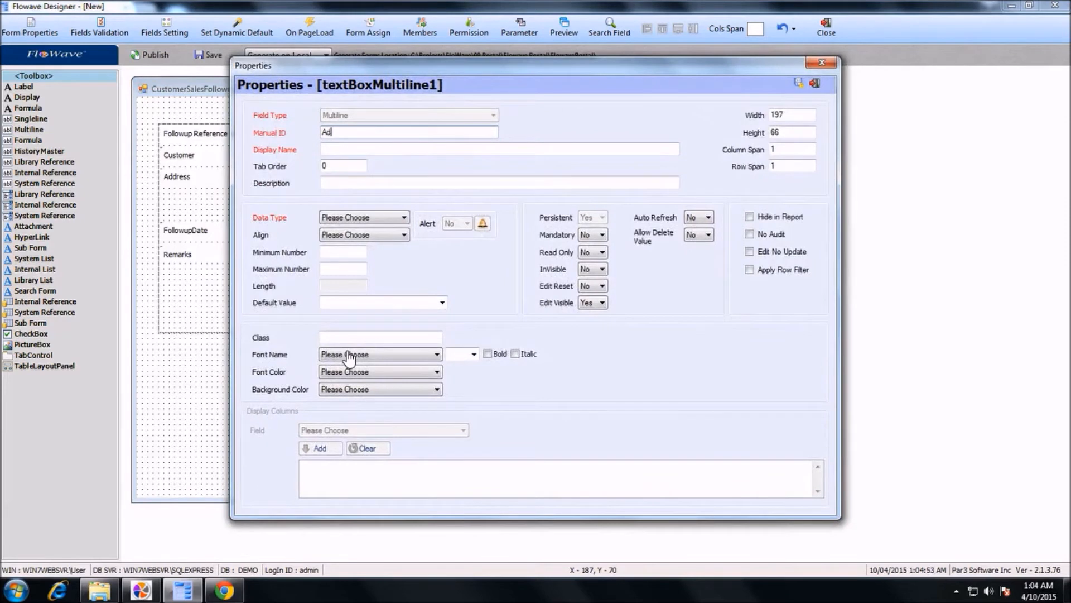
key(Tab)
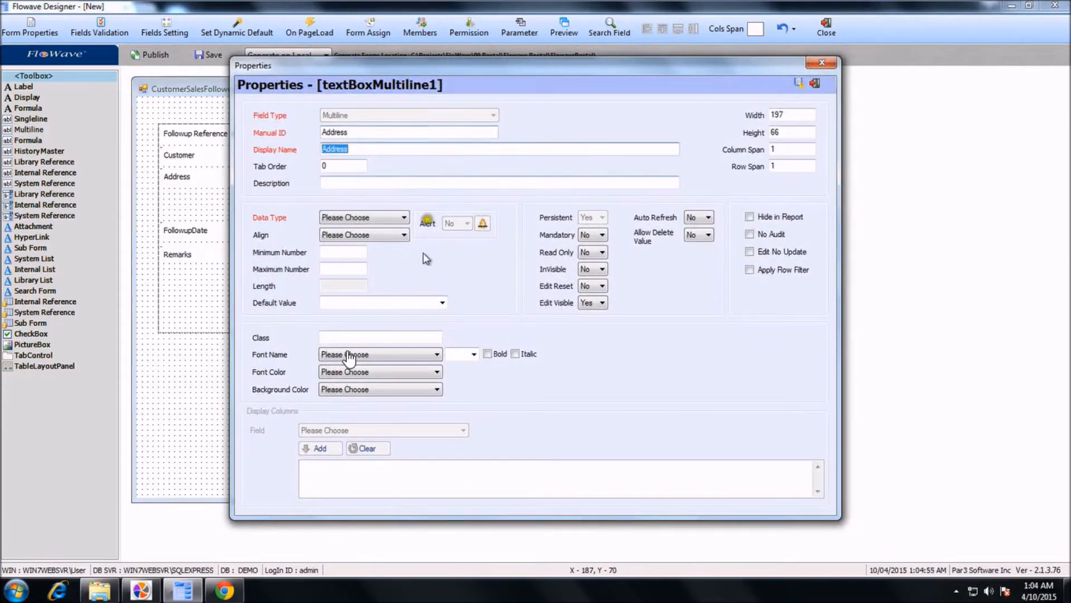
click(363, 218)
click(360, 238)
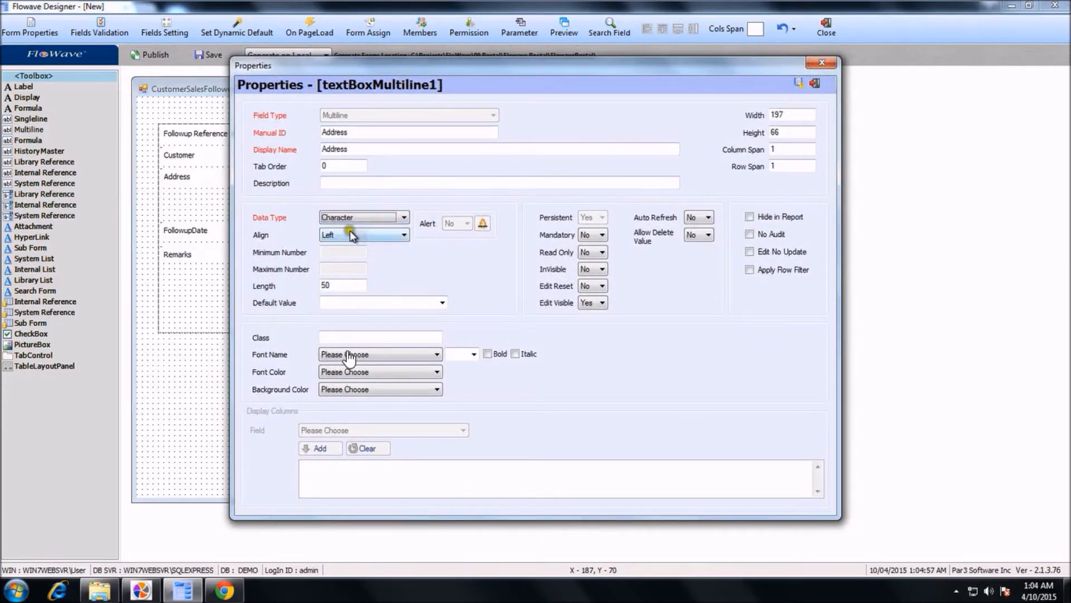
Set the Address field's Read Only option to Yes, save the field and close its properties.
click(594, 252)
click(590, 272)
click(799, 84)
key(Return)
click(814, 83)
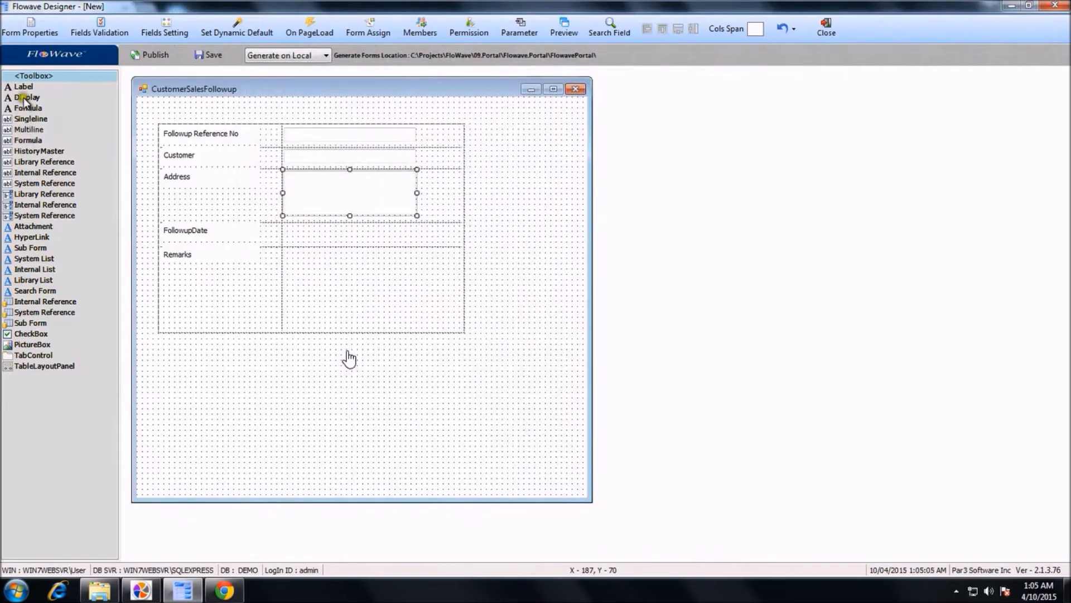
Add a Singleline field beside the FollowupDate label, with manual ID and display name FollowupDate and data type Date, and save it.
drag(31, 120, 292, 229)
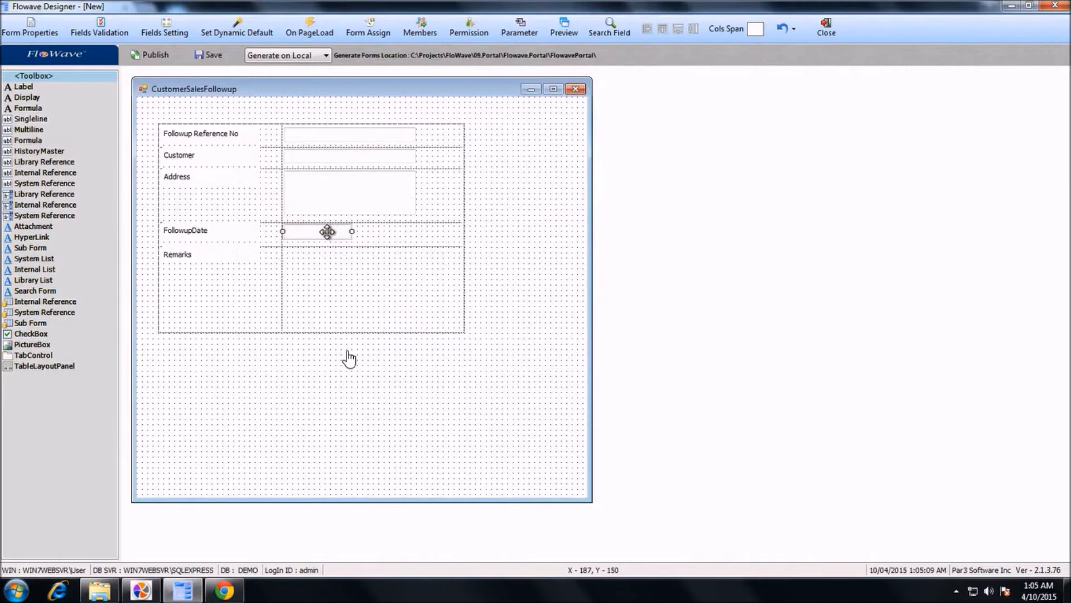
right_click(328, 230)
click(362, 240)
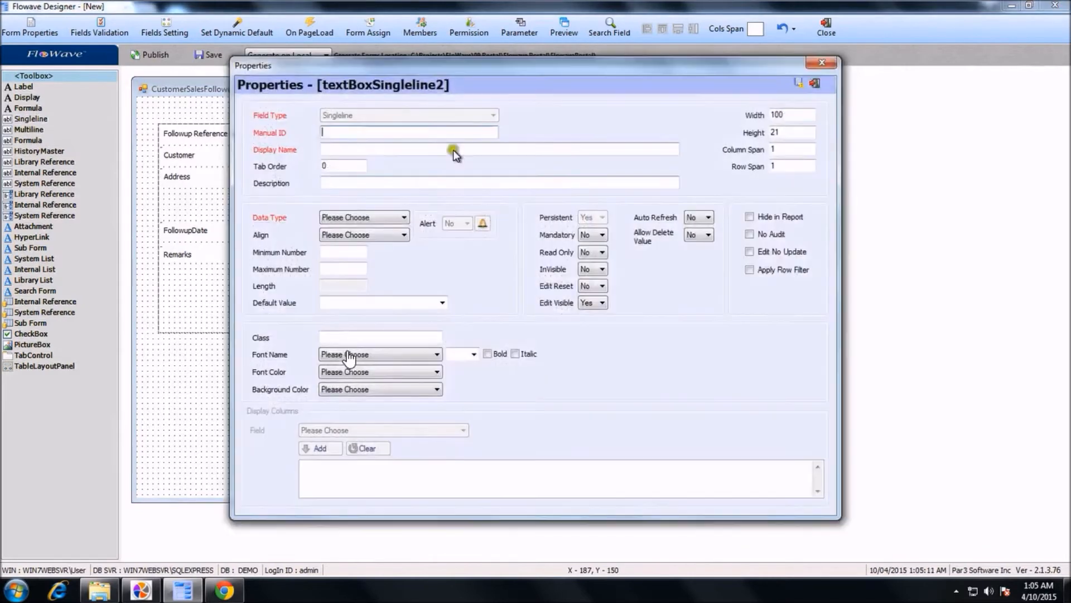
click(405, 130)
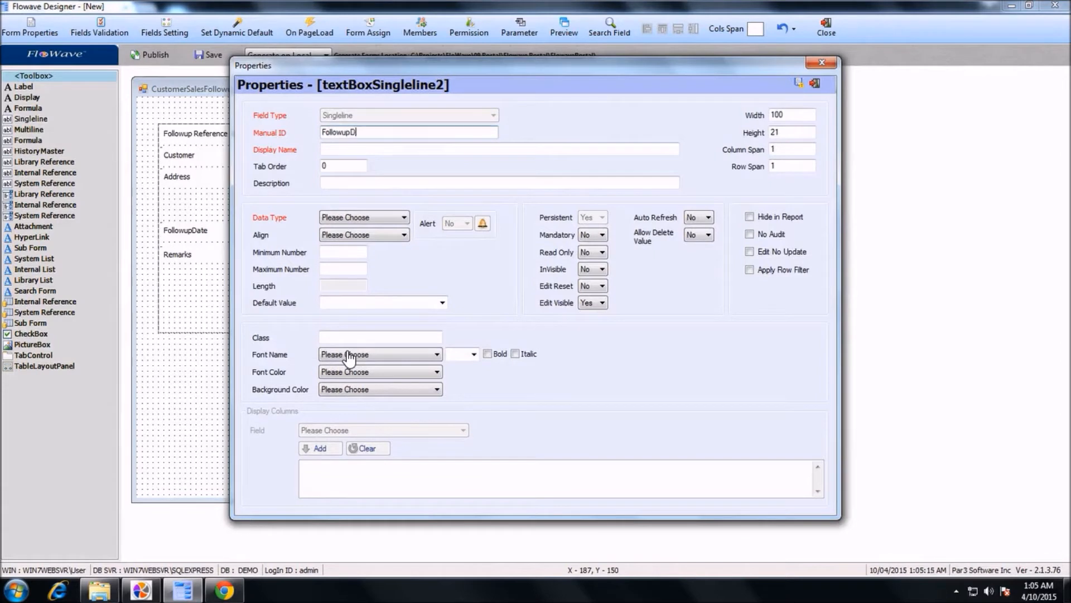
key(Tab)
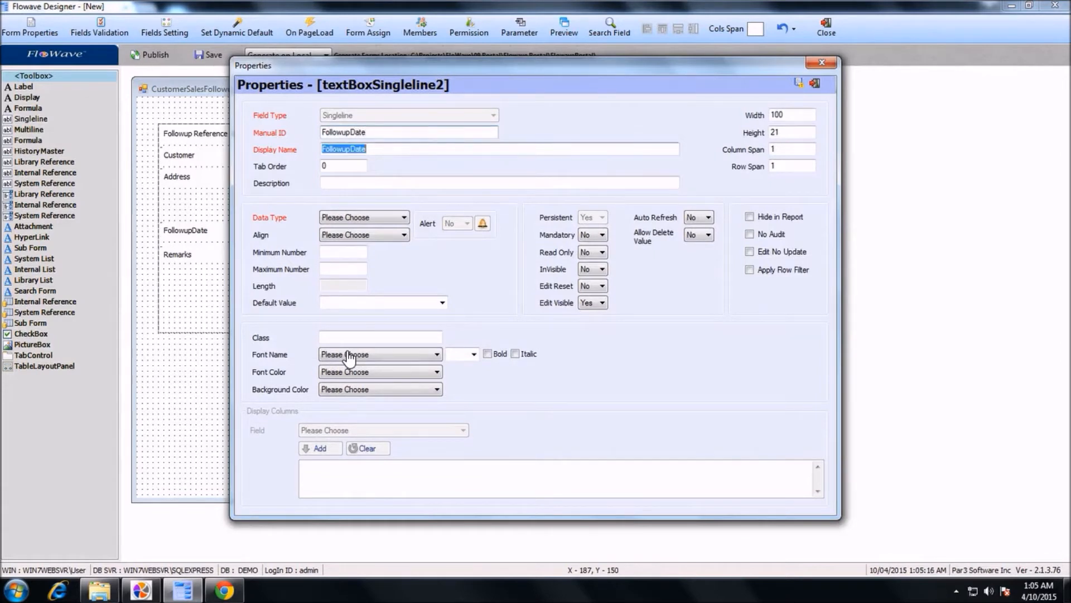
click(392, 219)
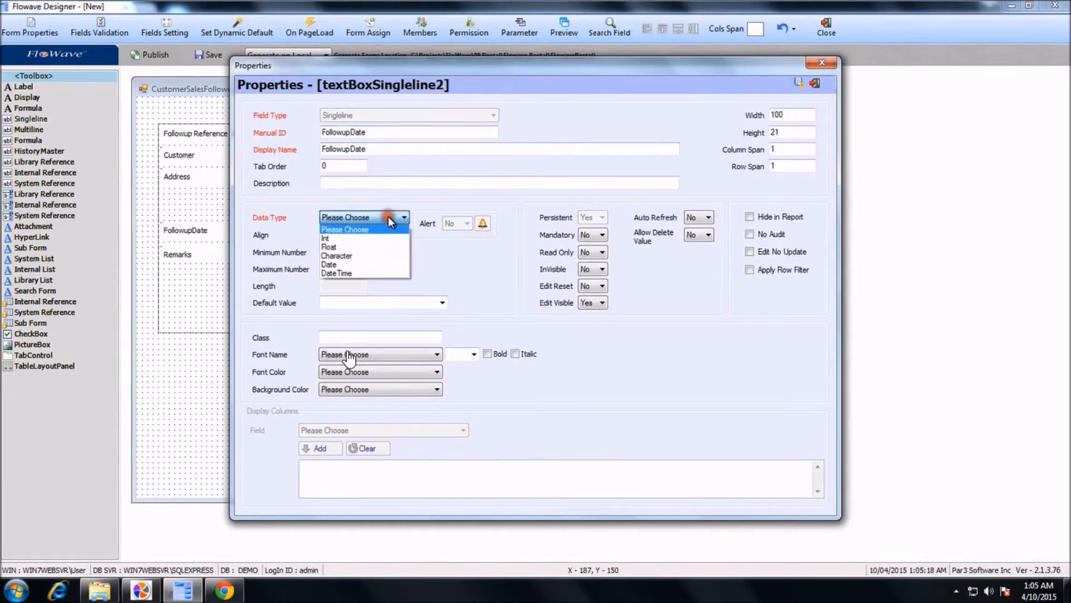
click(379, 264)
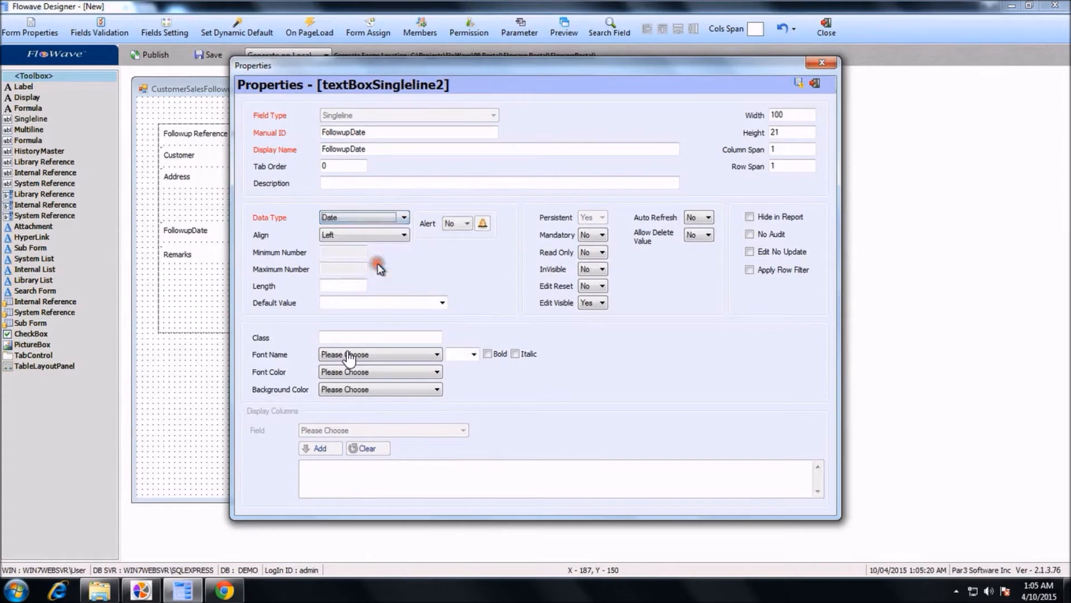
click(801, 86)
key(Return)
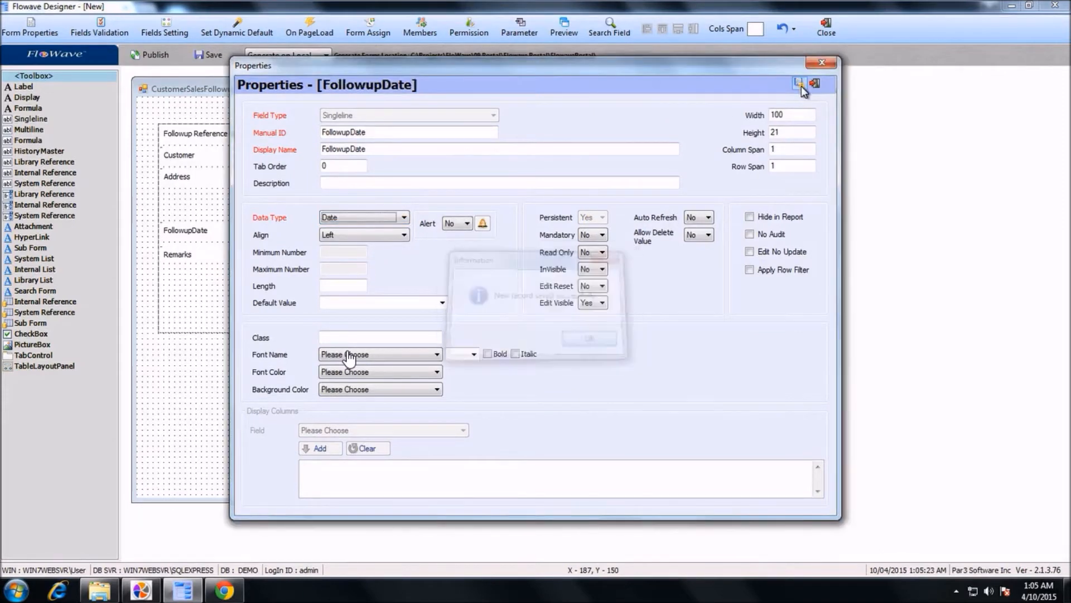
click(815, 87)
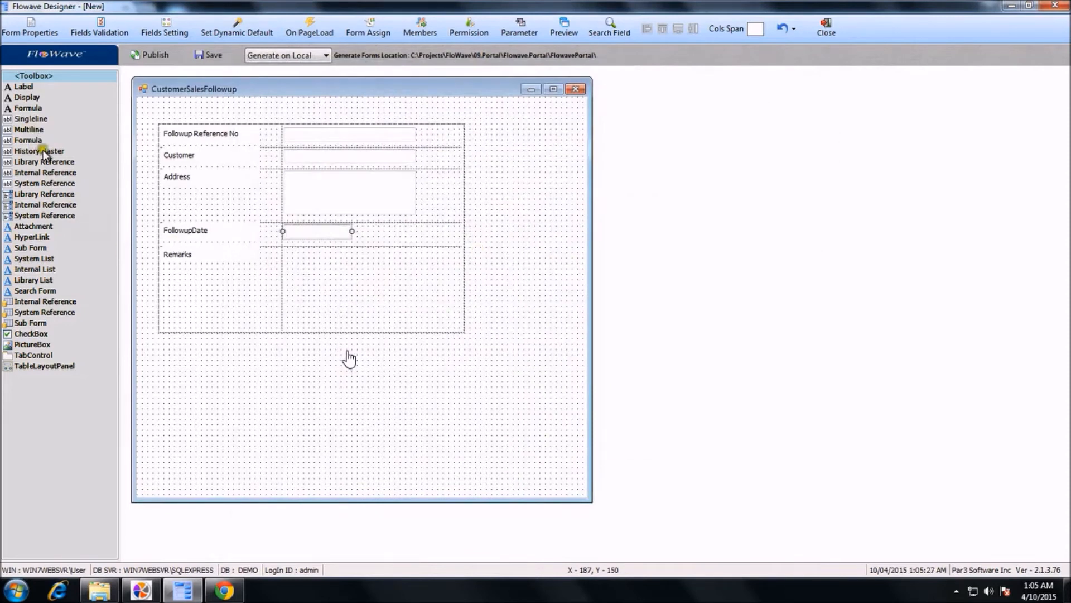
Add a Multiline field about 197 by 78 beside the Remarks label, with manual ID and display name Remarks and data type Character, and save it.
click(35, 131)
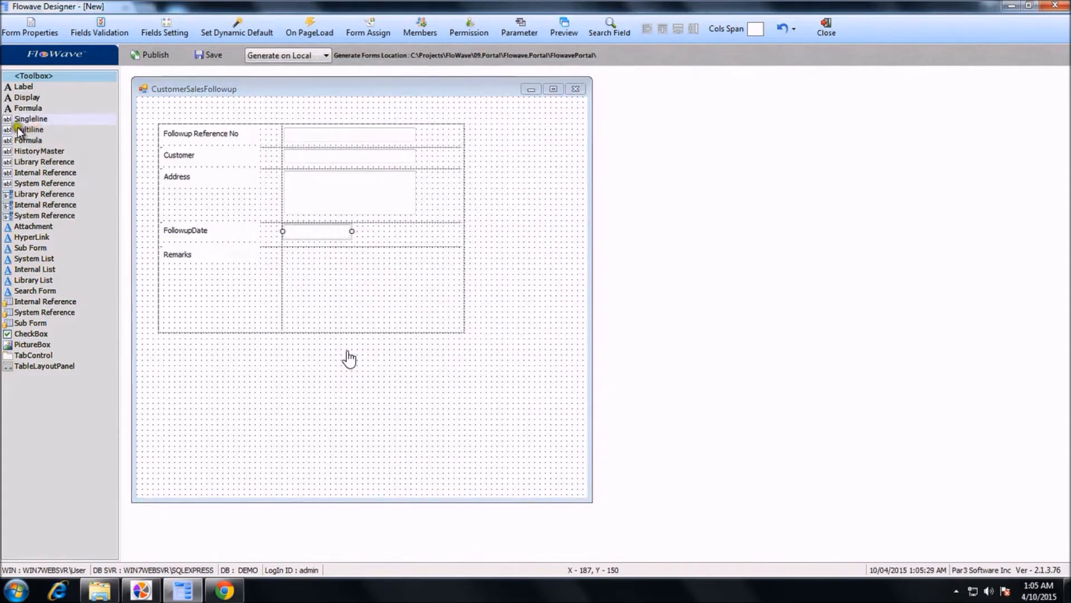
drag(20, 130, 416, 276)
right_click(380, 268)
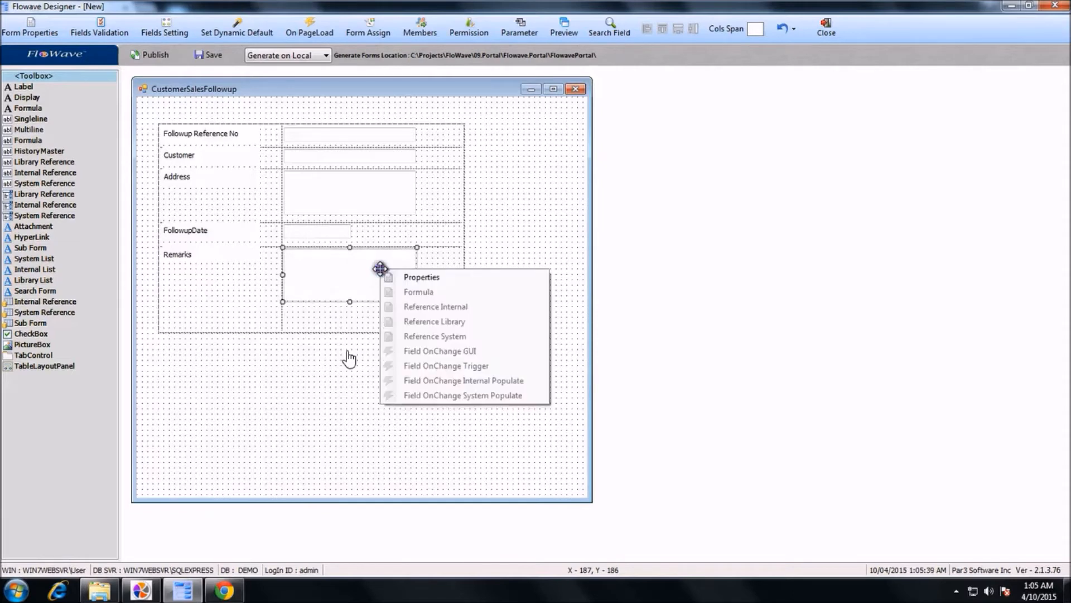
click(430, 279)
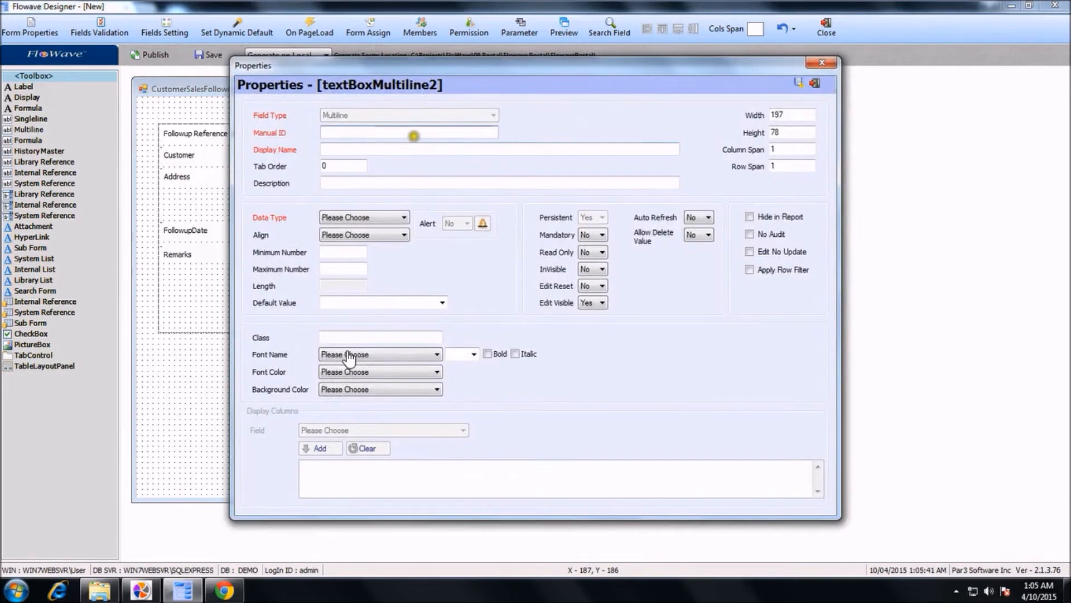
key(Tab)
click(367, 217)
click(364, 239)
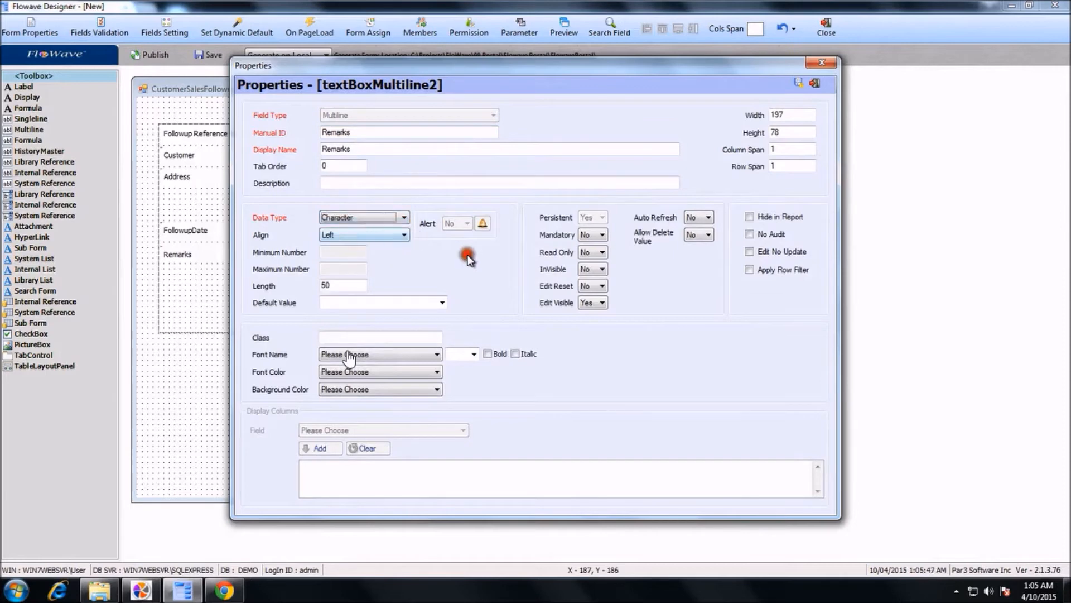
key(ctrl+s)
key(Return)
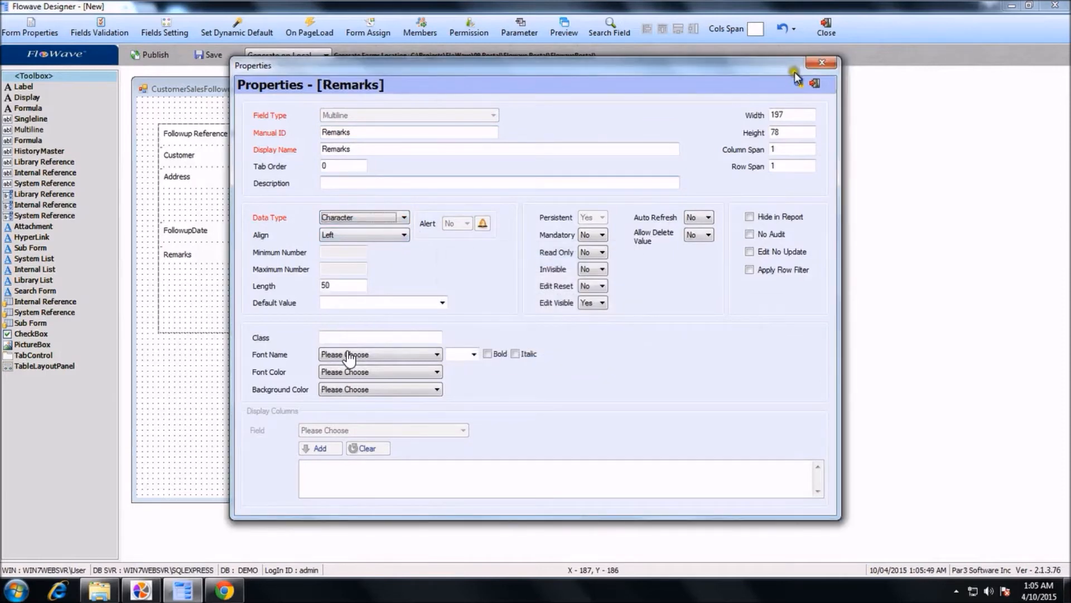
click(815, 83)
Start a Field OnChange Internal Populate rule for the Customer field and name it Populate_Address.
click(484, 113)
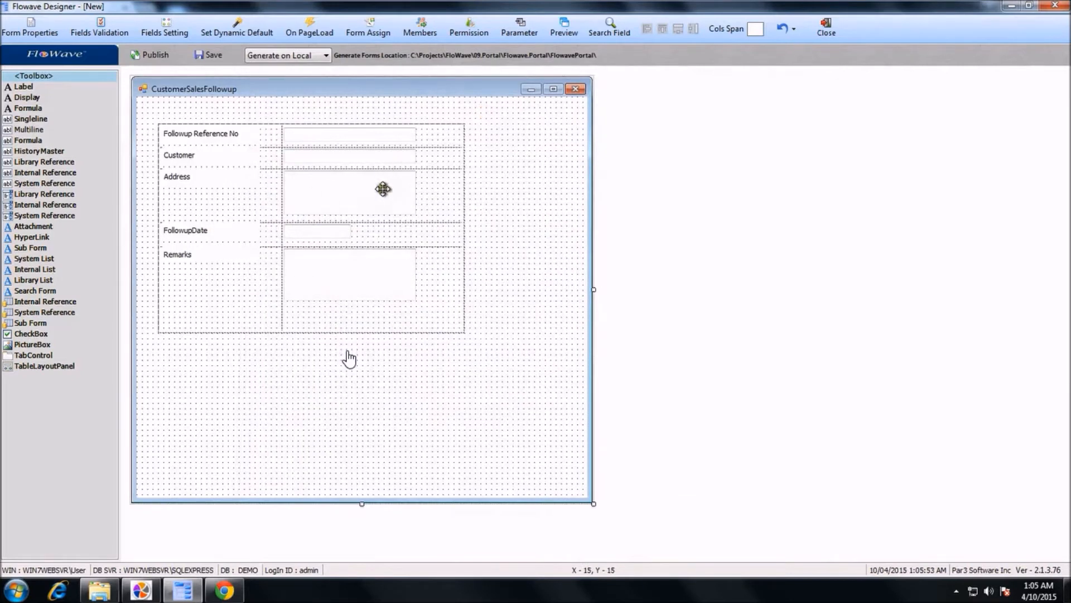
click(368, 155)
right_click(368, 155)
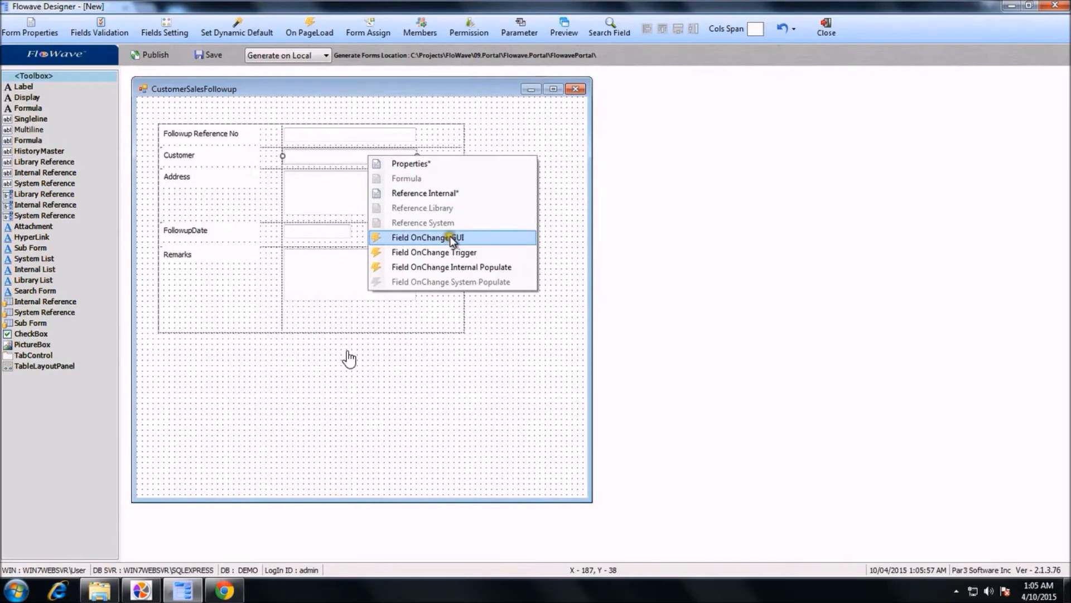
click(434, 267)
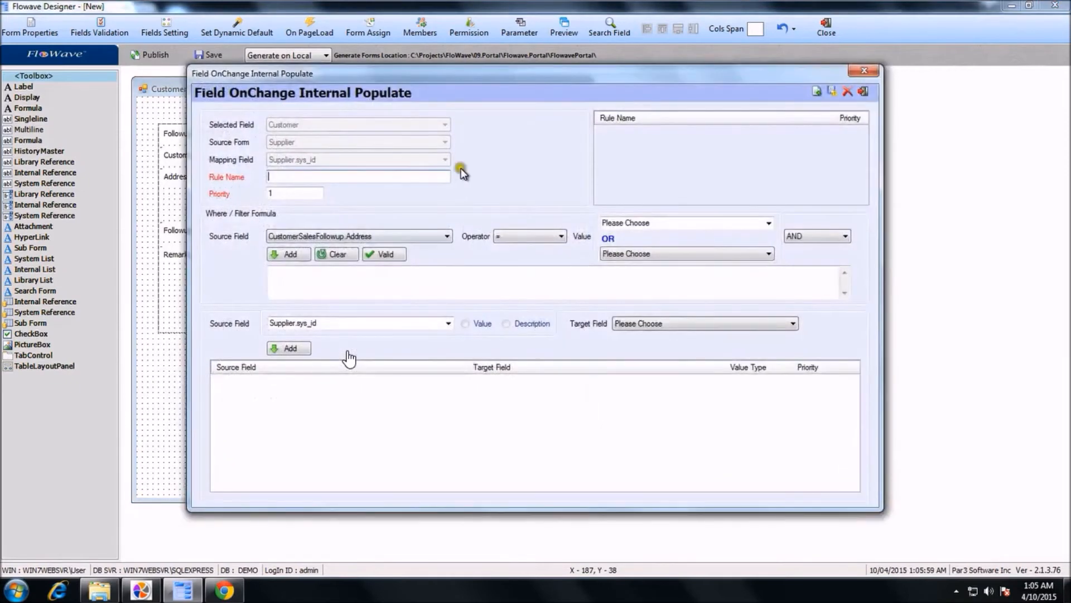
click(370, 176)
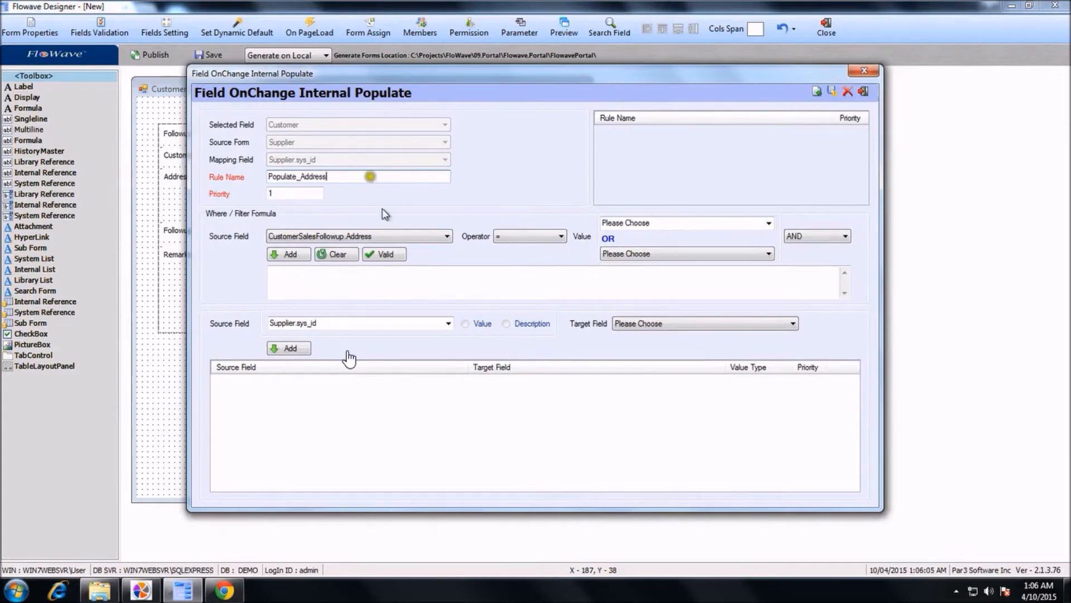
Map Supplier.Address to the target field CustomerSalesFollowup.Address in the Populate_Address rule, then save and close the rule.
click(426, 240)
click(393, 329)
click(449, 323)
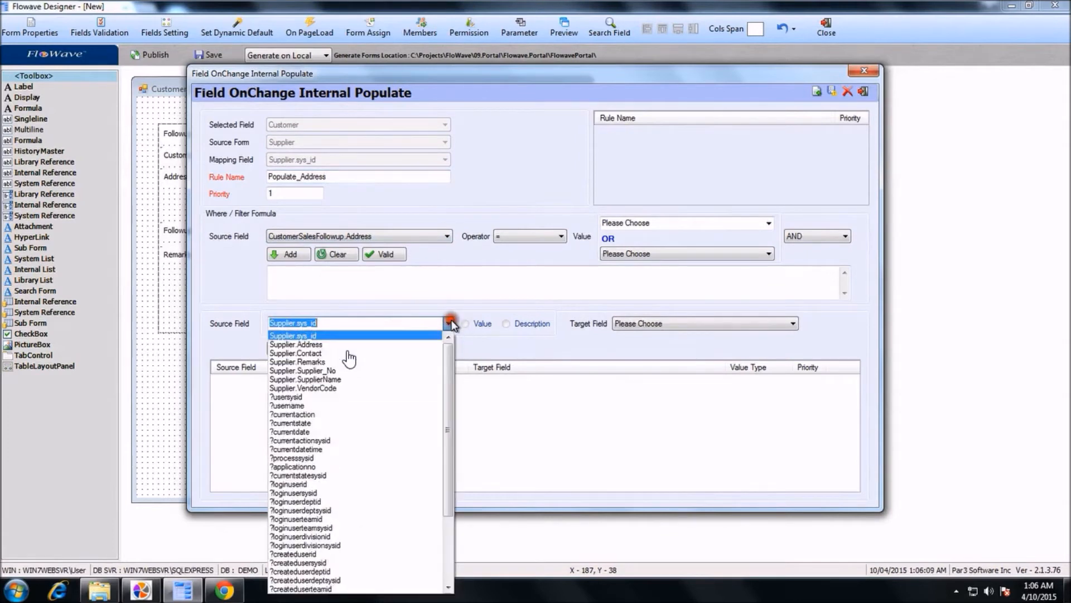
click(413, 344)
click(638, 323)
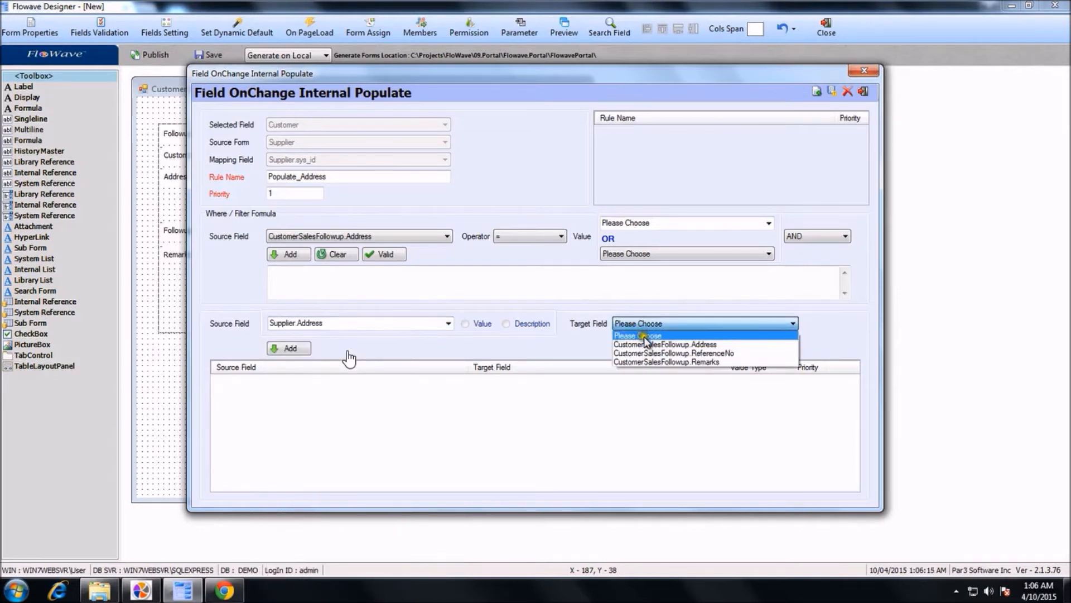
click(647, 345)
click(287, 349)
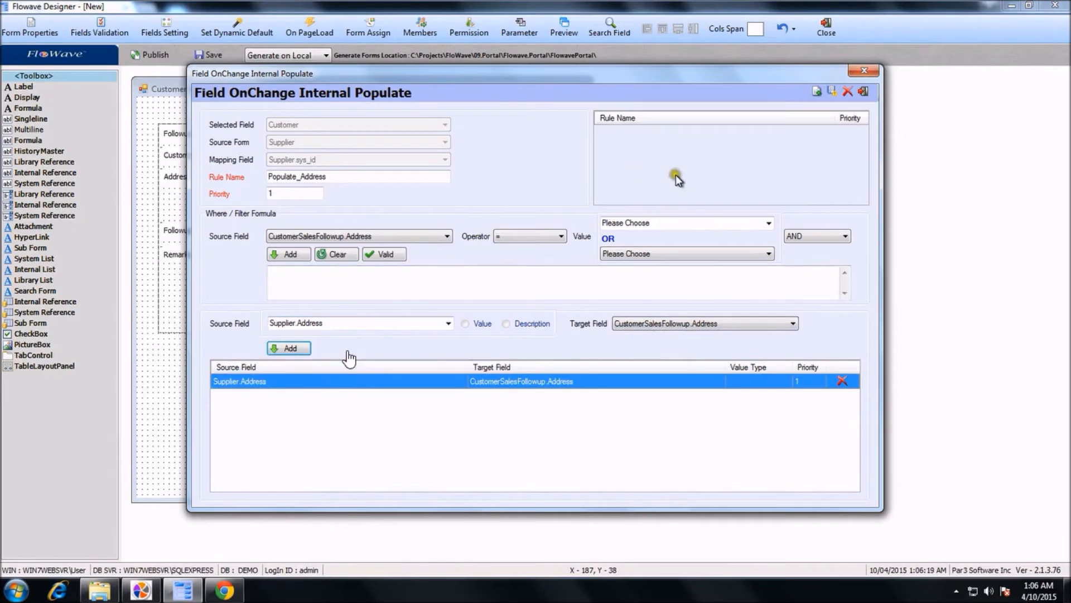
click(838, 91)
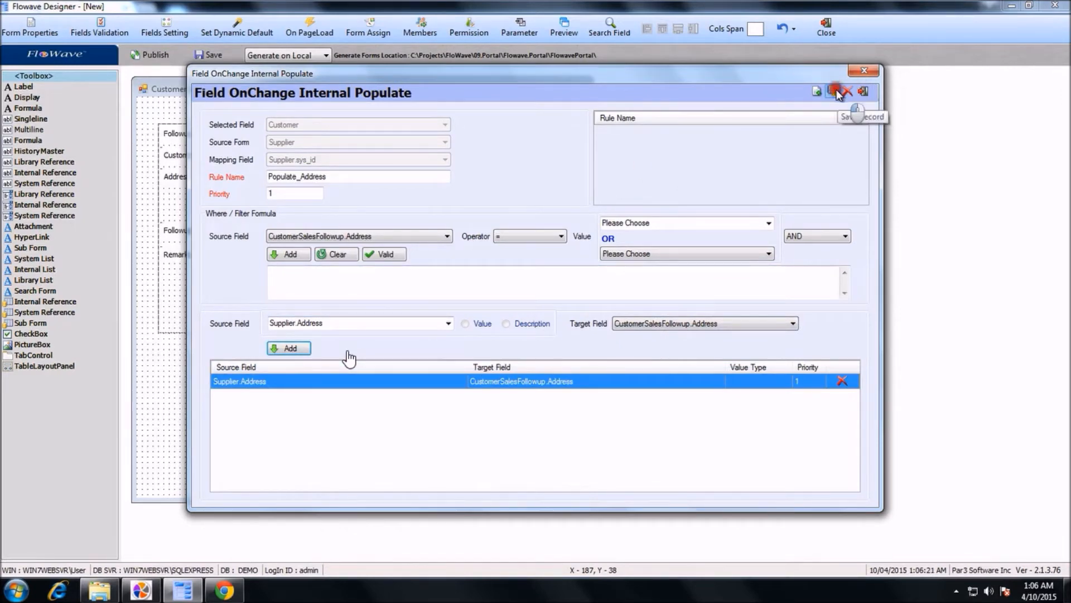
key(Return)
click(863, 92)
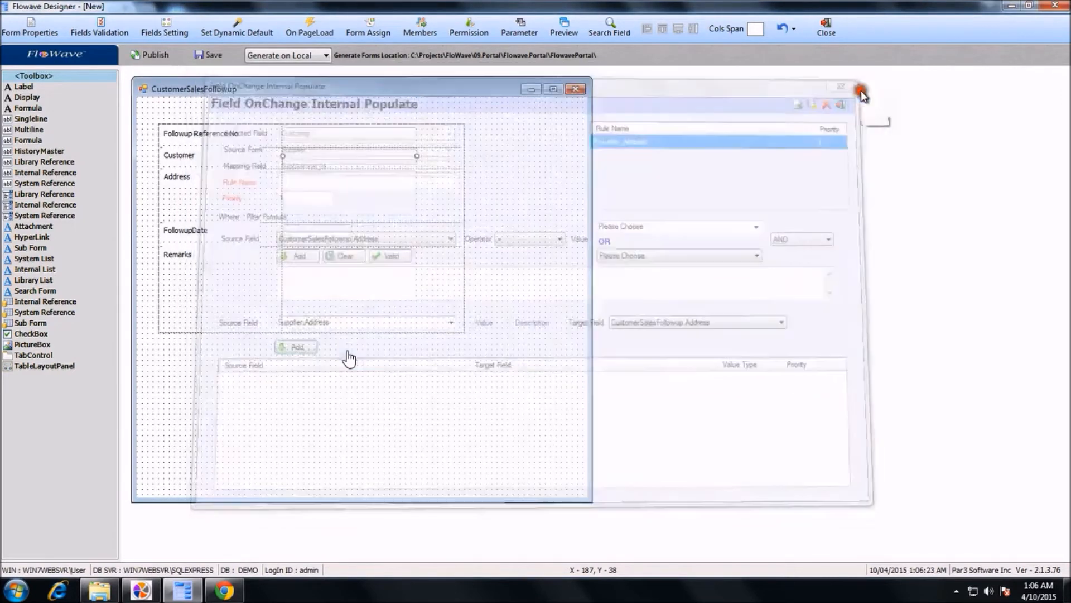
In the form's properties, add Customer, ReferenceNo, FollowupDate and Remarks to the fields for listing.
click(448, 111)
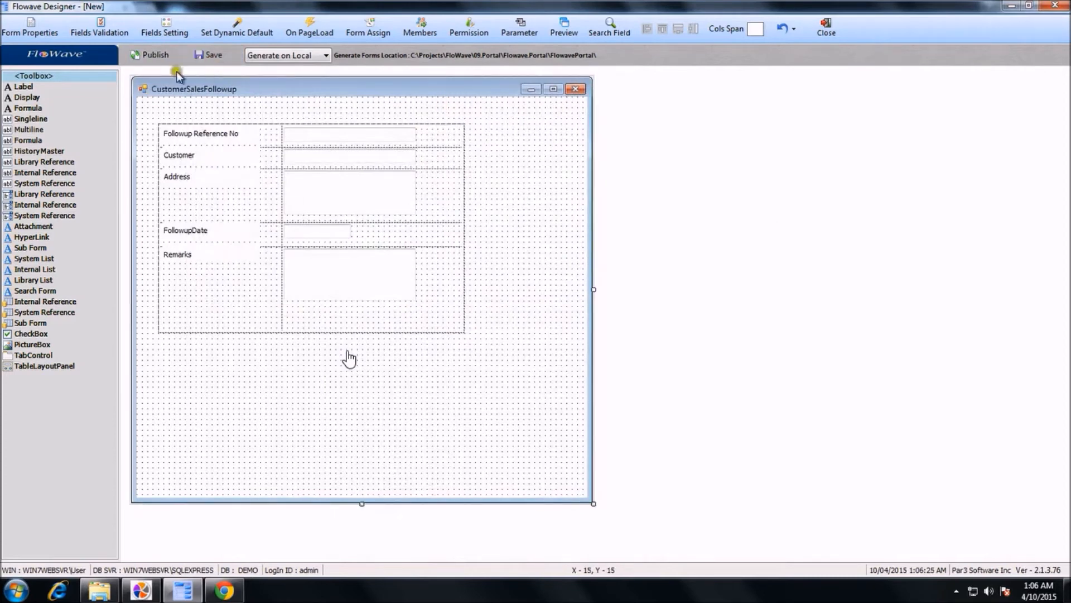
click(33, 28)
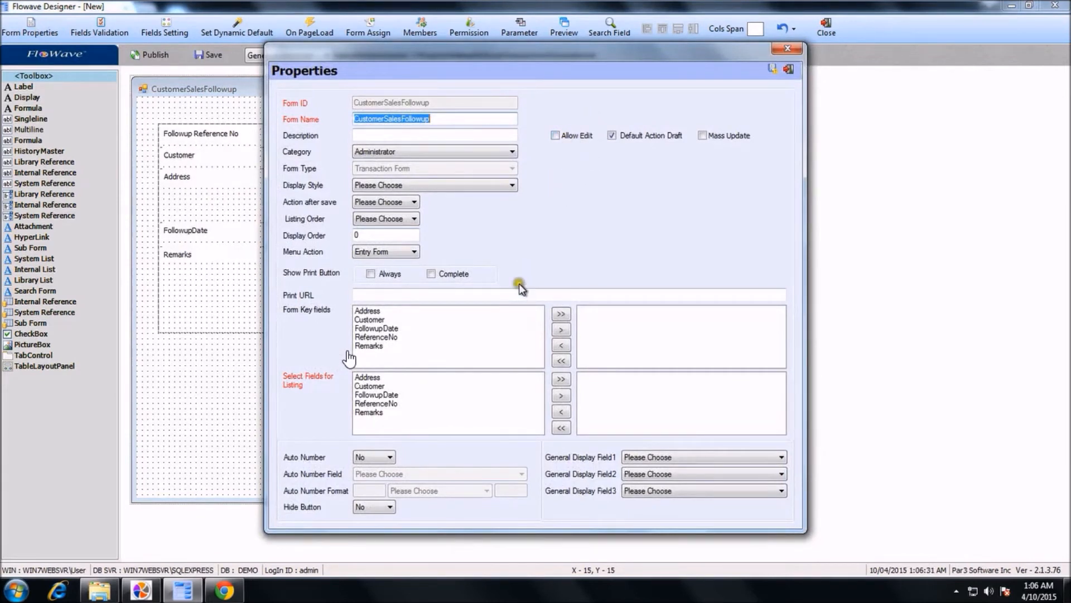
double_click(375, 386)
double_click(384, 395)
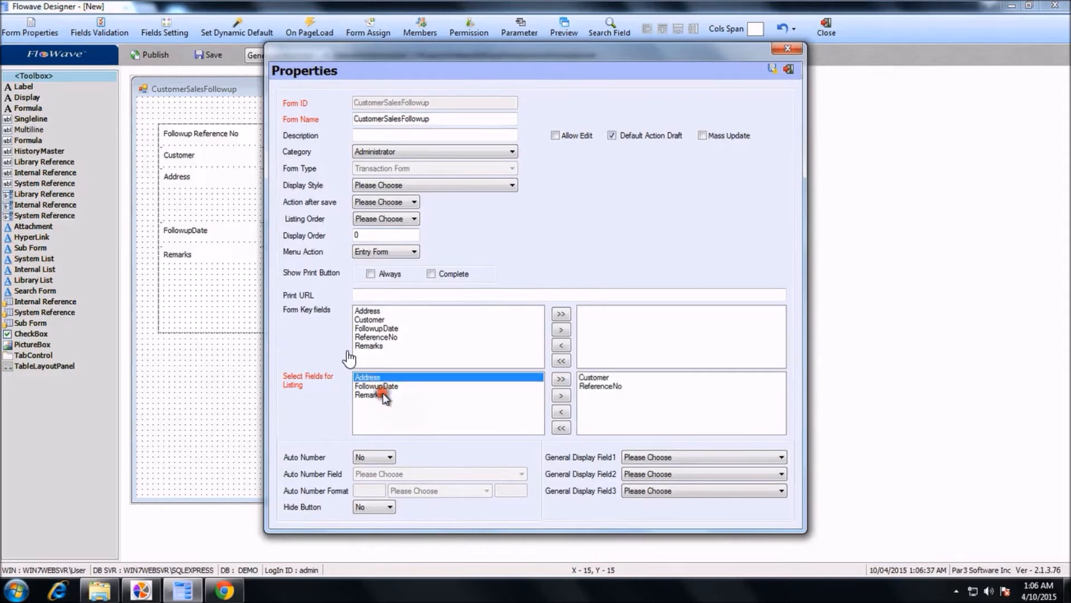
double_click(380, 386)
double_click(380, 386)
Enable auto numbering on the ReferenceNo field with prefix REF and format YYMMNNNN.
click(374, 457)
click(377, 478)
click(376, 474)
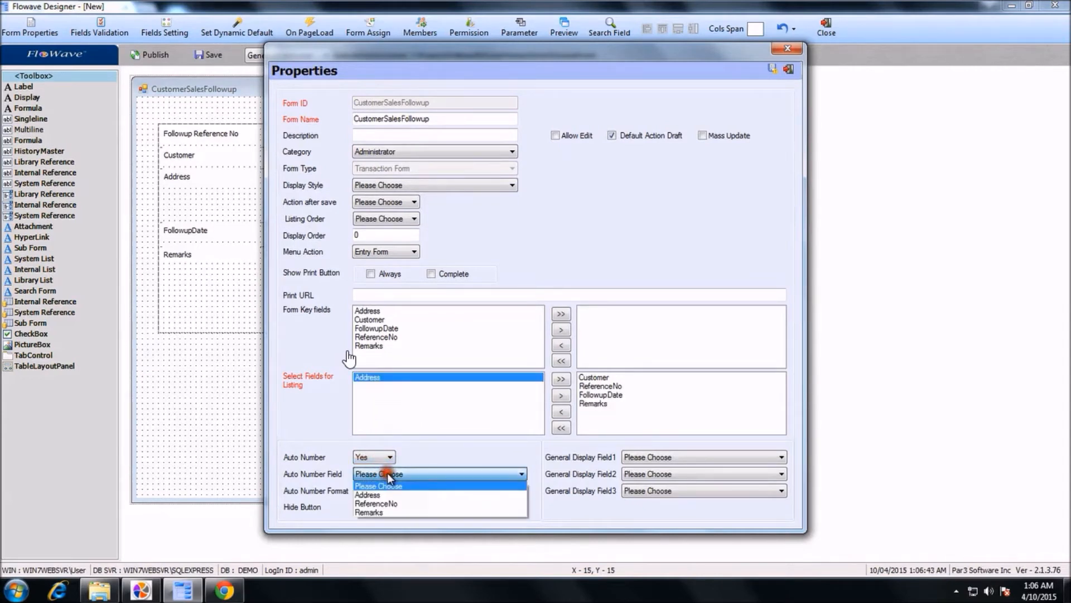
click(391, 504)
click(374, 490)
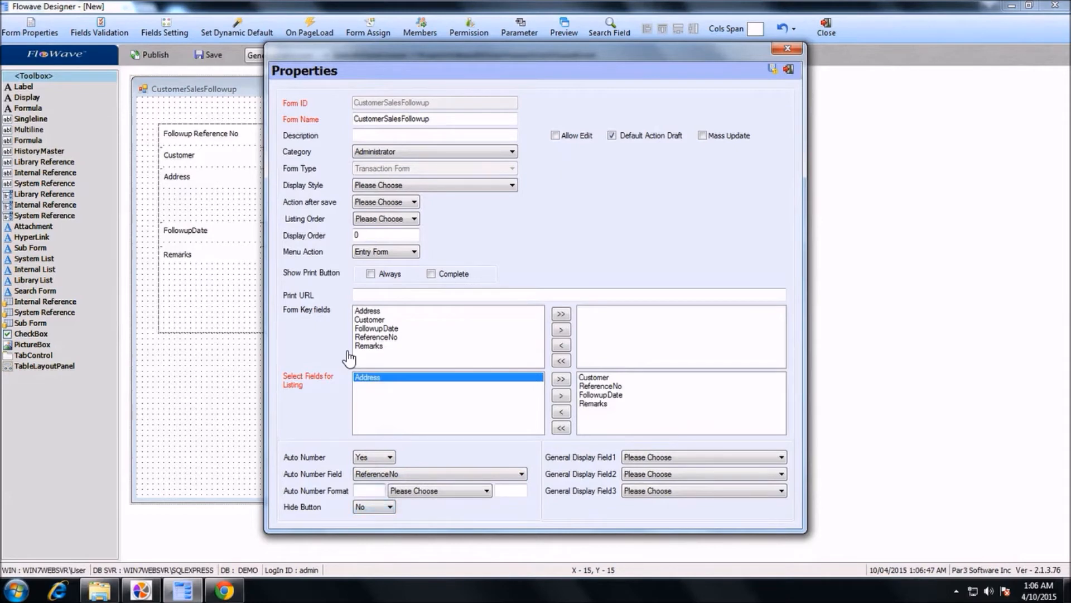
click(438, 490)
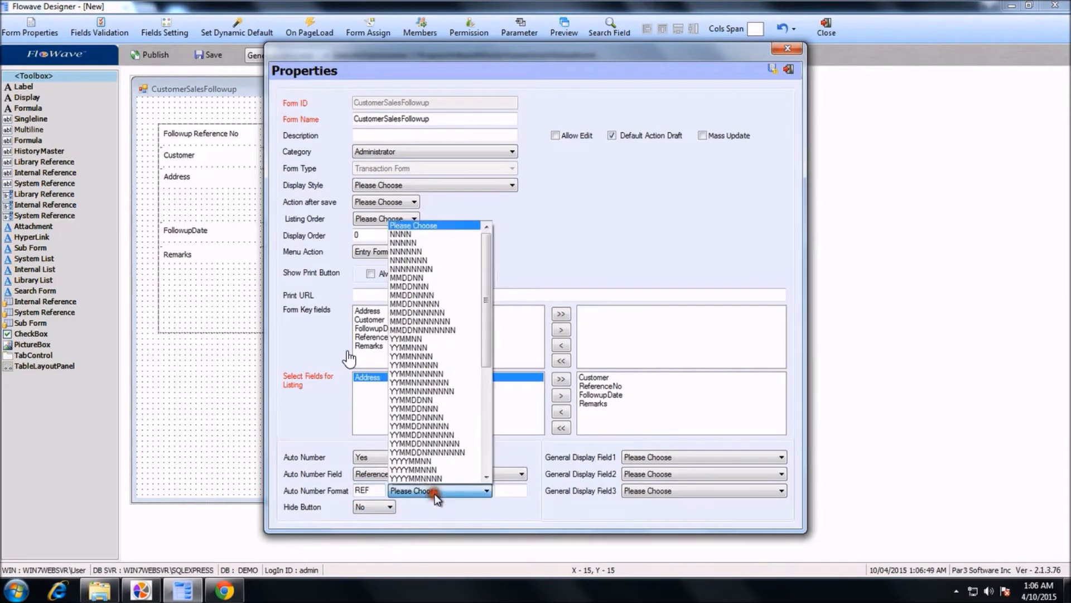
click(443, 355)
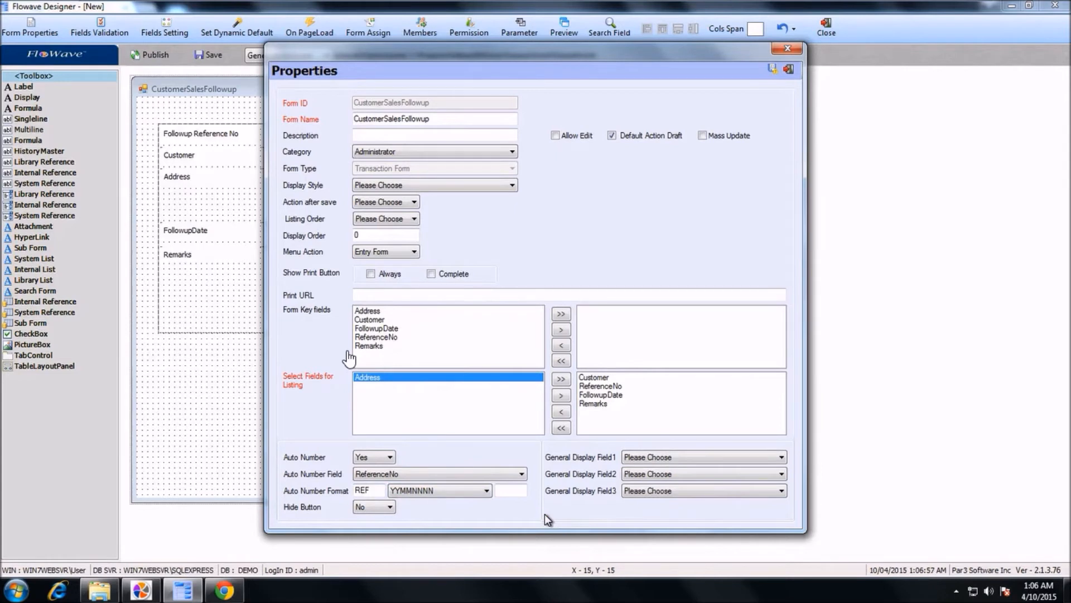
Set the form's category to DEMO, then save and close the form properties.
click(426, 154)
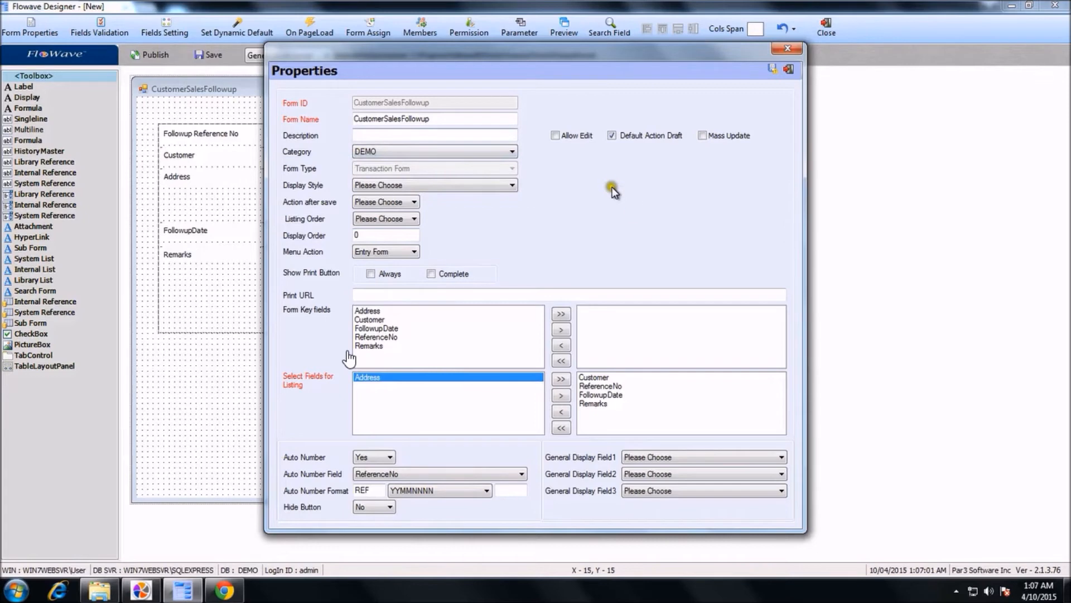
click(769, 70)
key(Return)
click(788, 70)
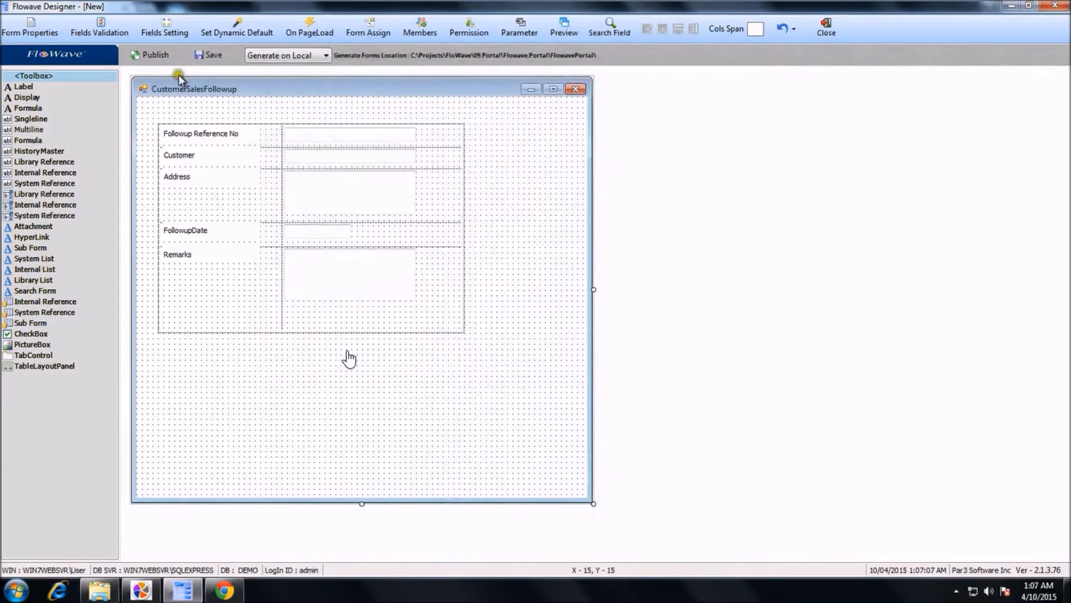
Save the CustomerSalesFollowup form and publish it as a new version.
click(209, 55)
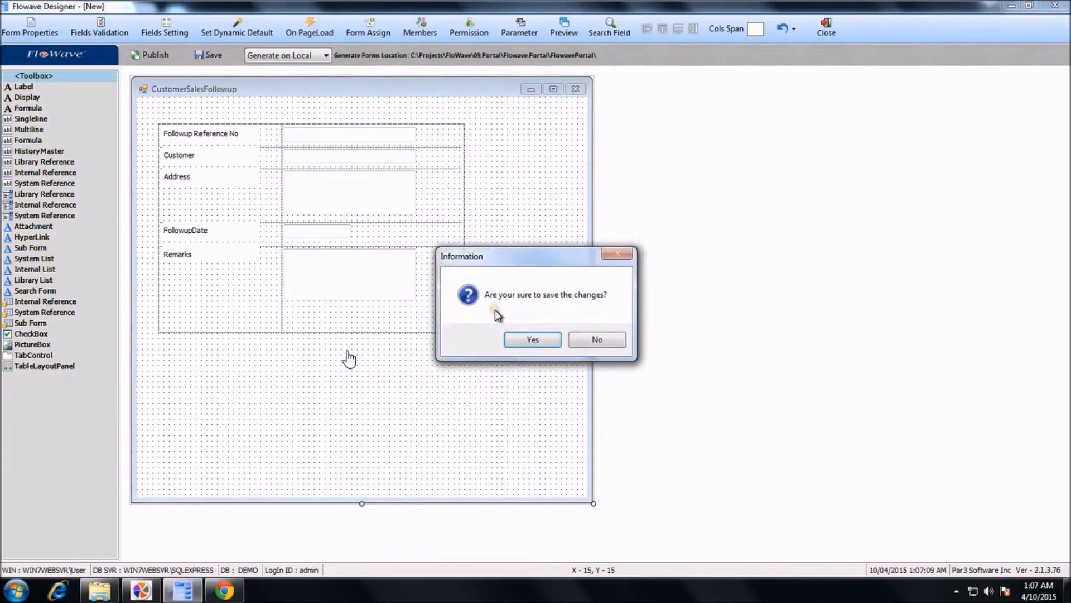
click(527, 338)
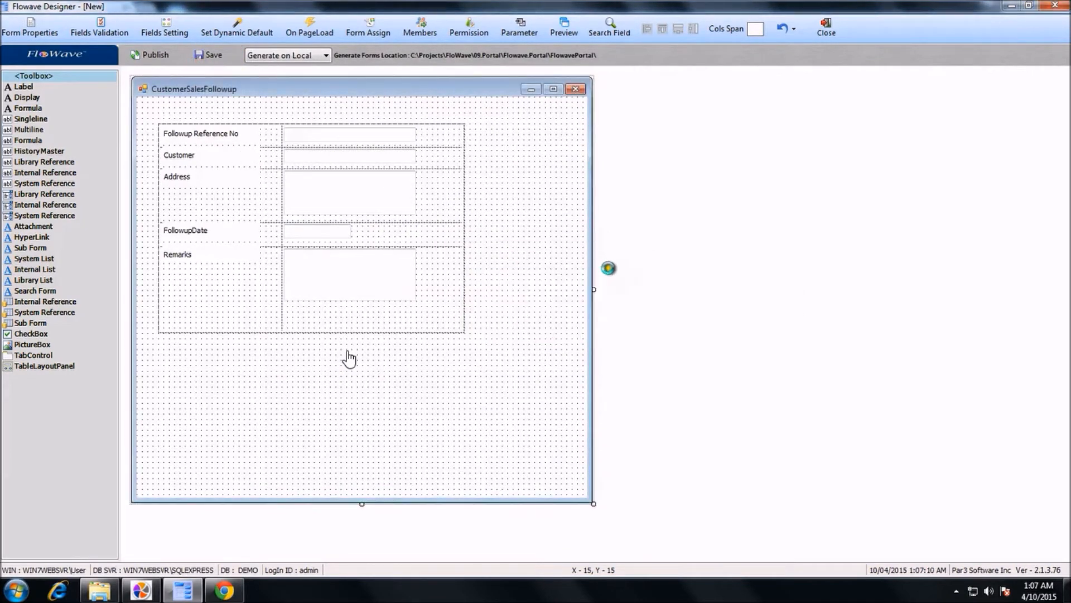
click(590, 341)
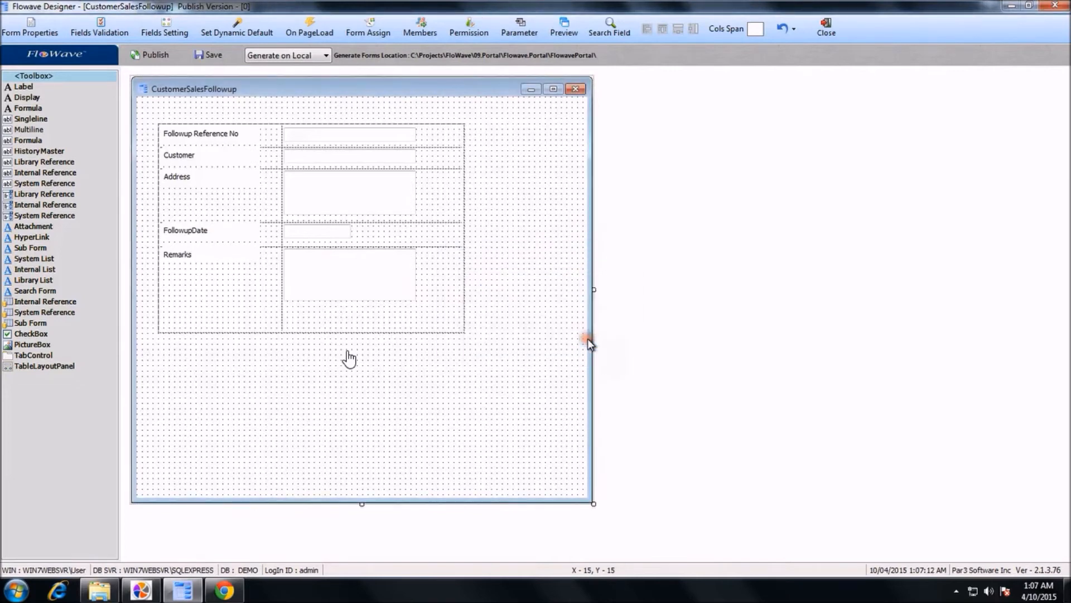
click(162, 57)
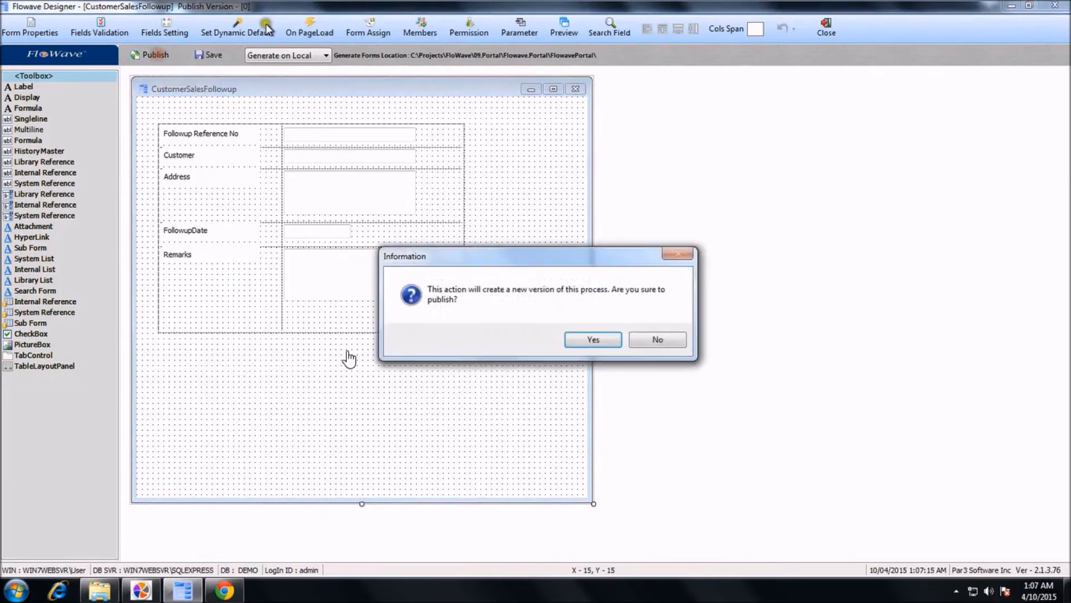
click(574, 345)
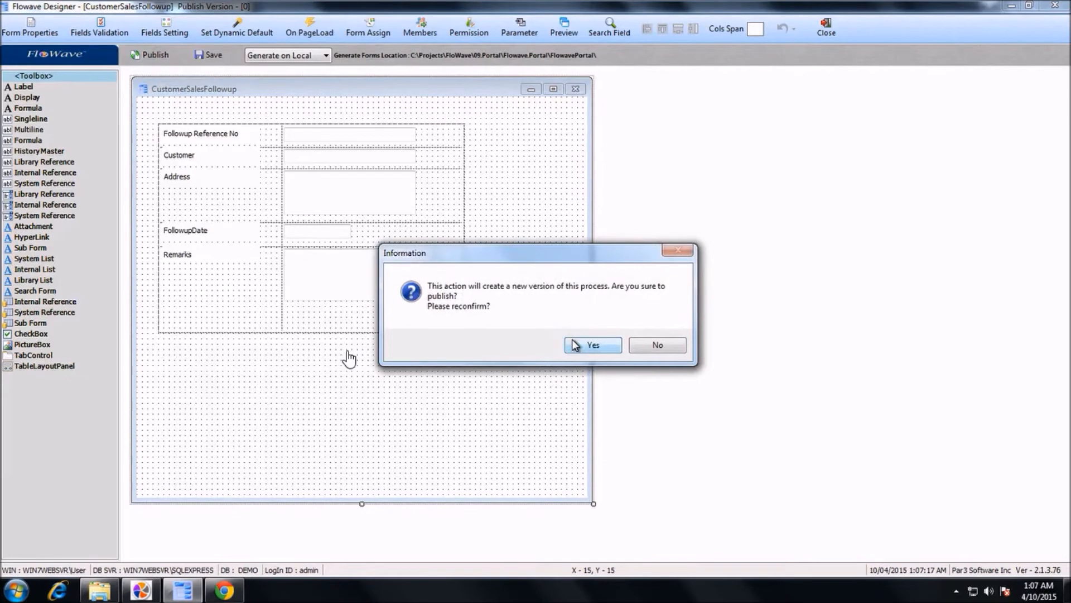
click(588, 340)
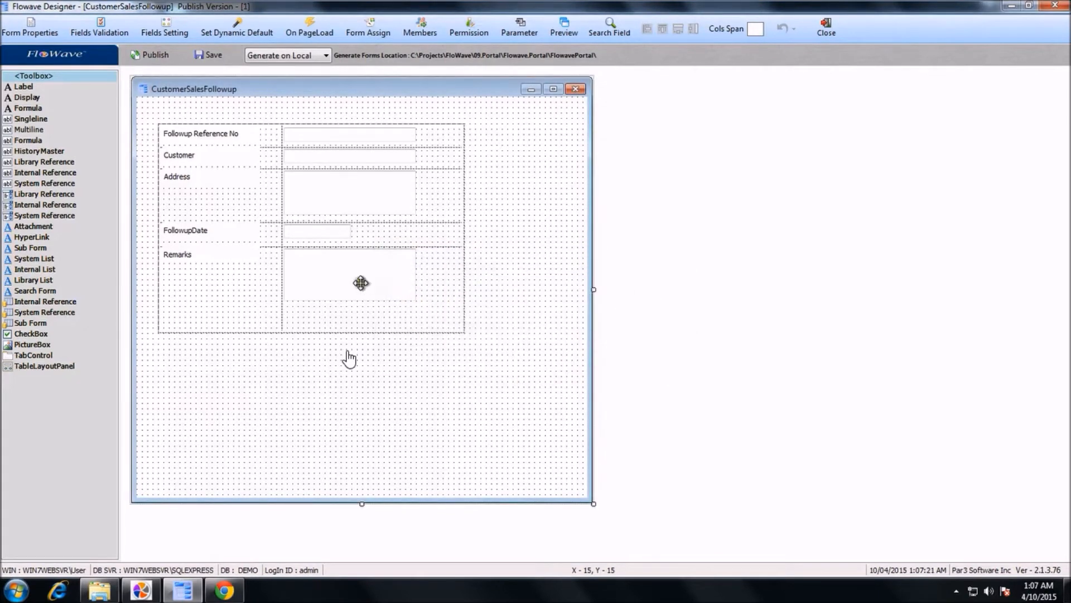
Switch to Flowave Connect and start a new process for CustomerSalesFollowup from the DEMO category.
click(140, 593)
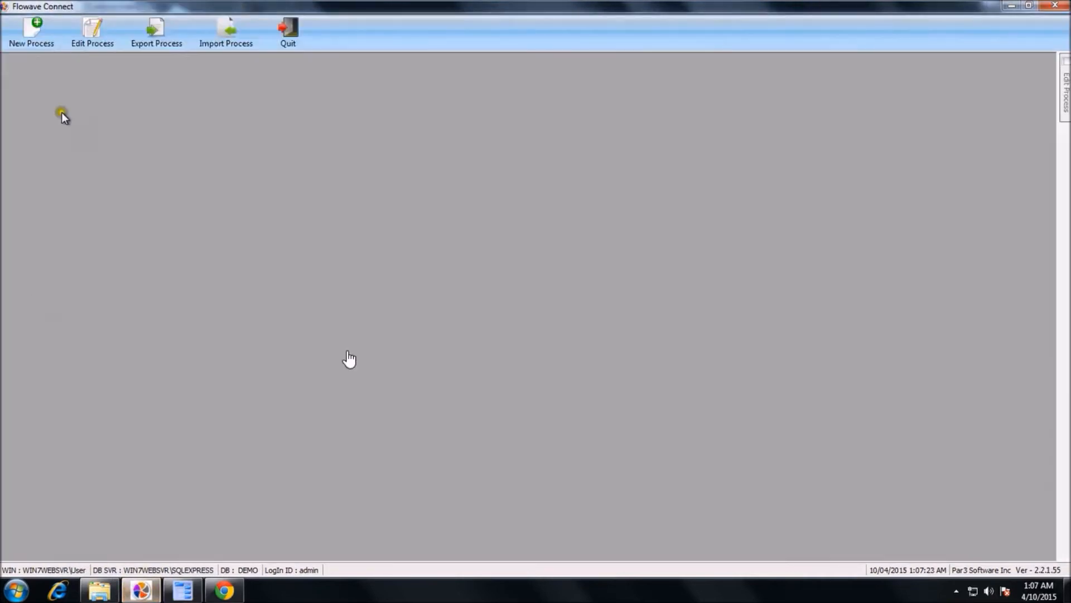
click(37, 38)
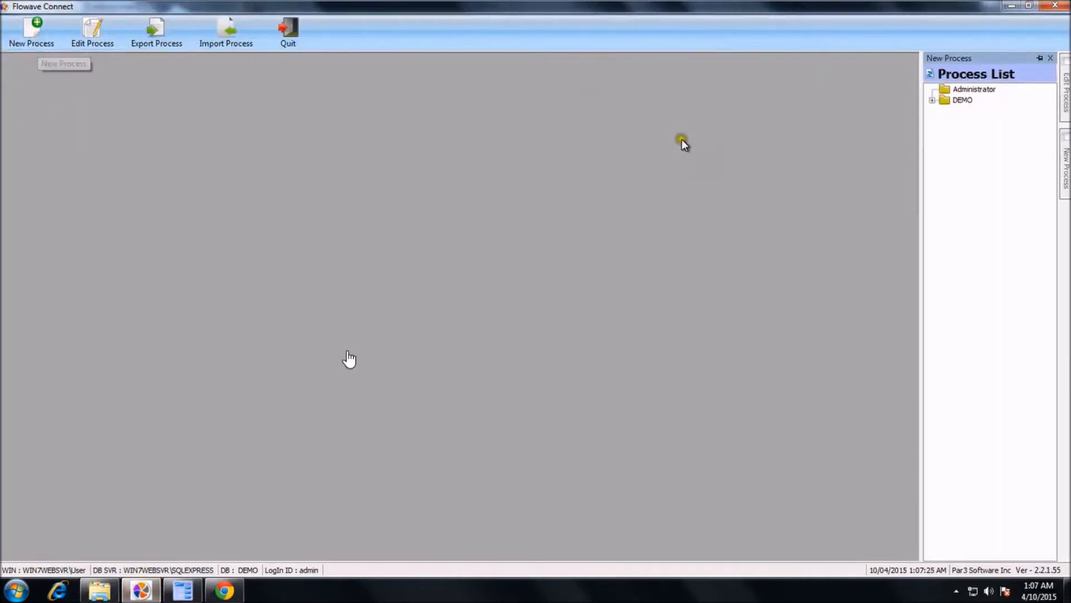
click(931, 101)
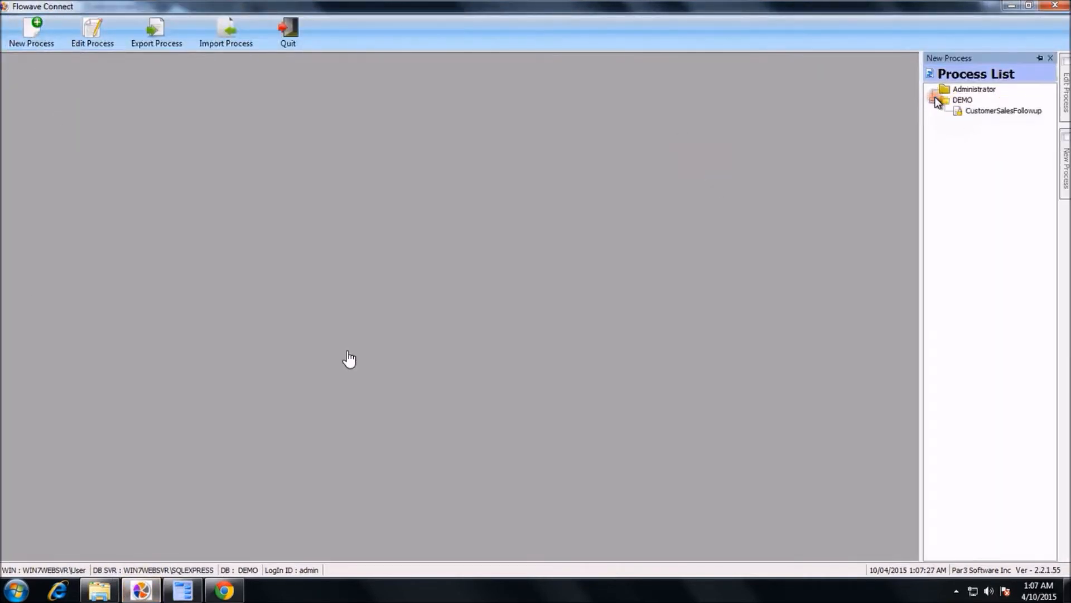
double_click(991, 112)
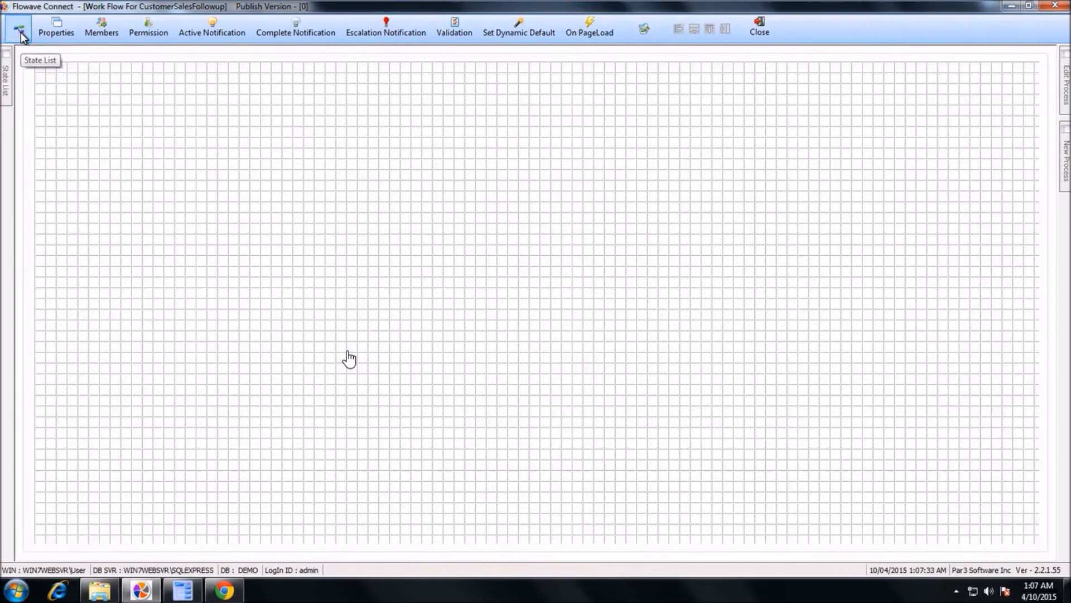
Narrow the State List, add an Open state to the workflow with its default properties, and save it.
mouse_move(10, 80)
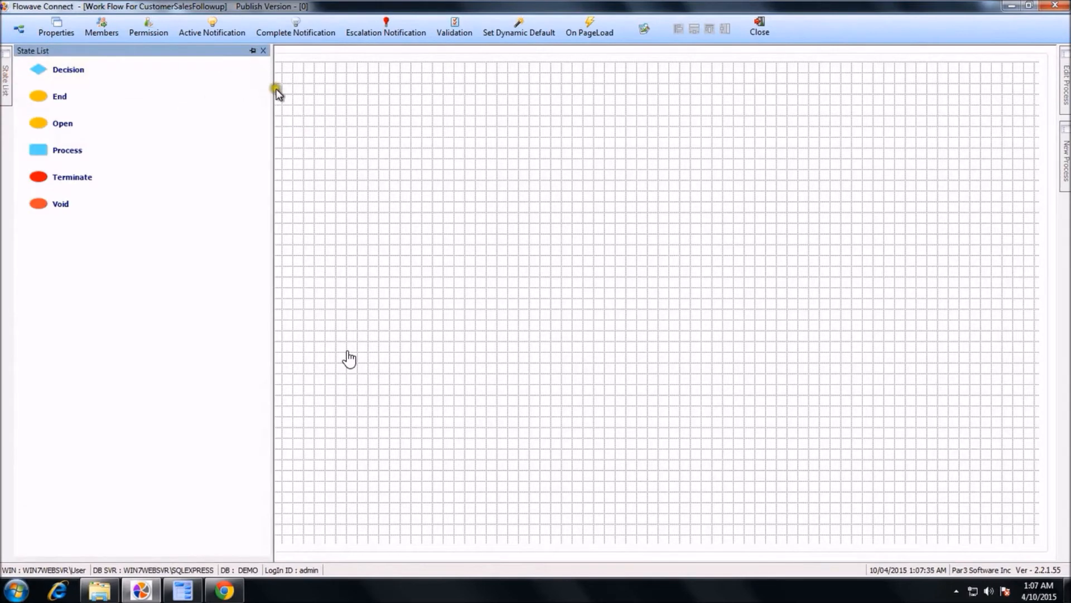
drag(271, 91, 125, 112)
click(104, 51)
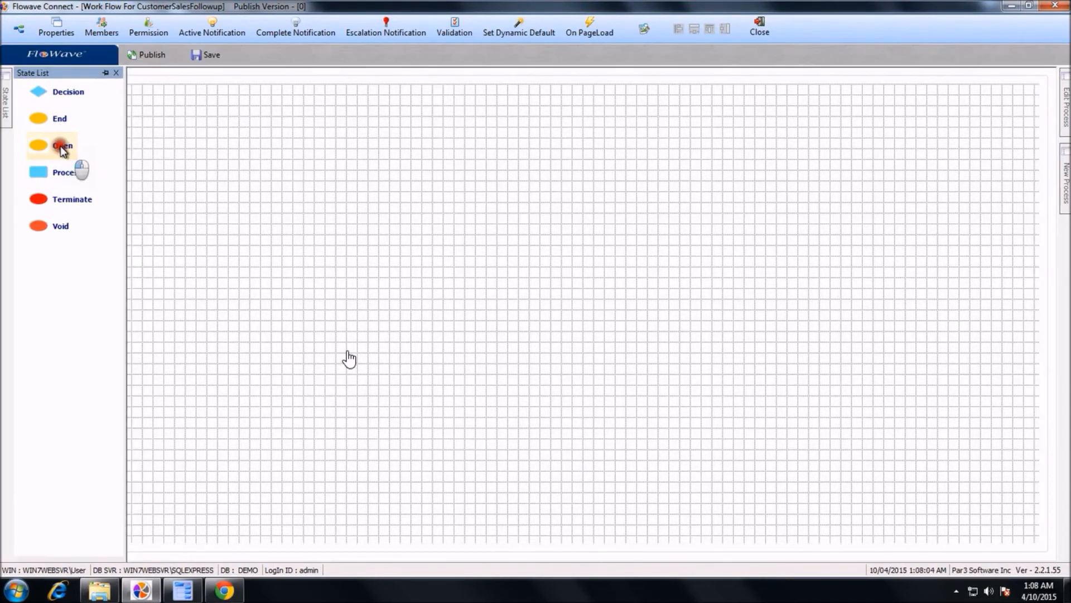
double_click(61, 146)
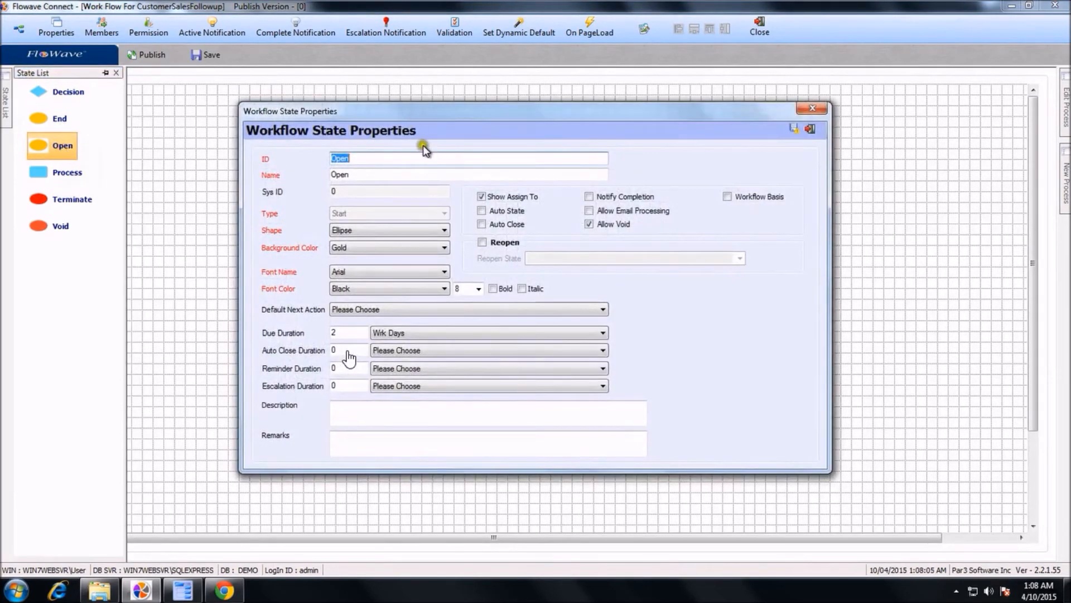
click(794, 128)
key(Return)
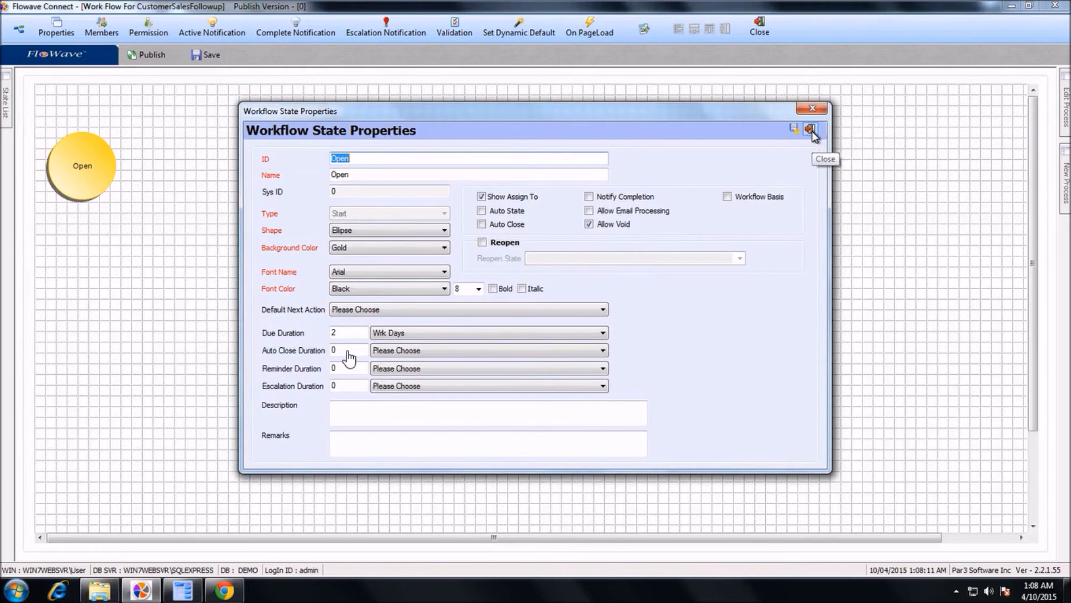
click(812, 131)
Add an End state with ID and name Completed, save it, and move it to the right of the Open state.
mouse_move(3, 95)
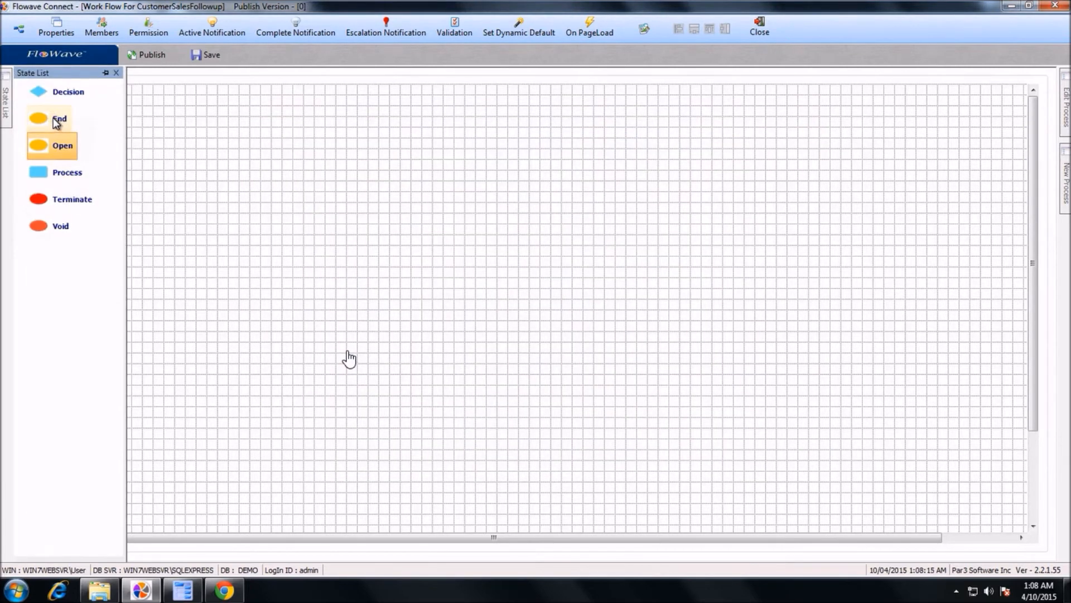
double_click(56, 120)
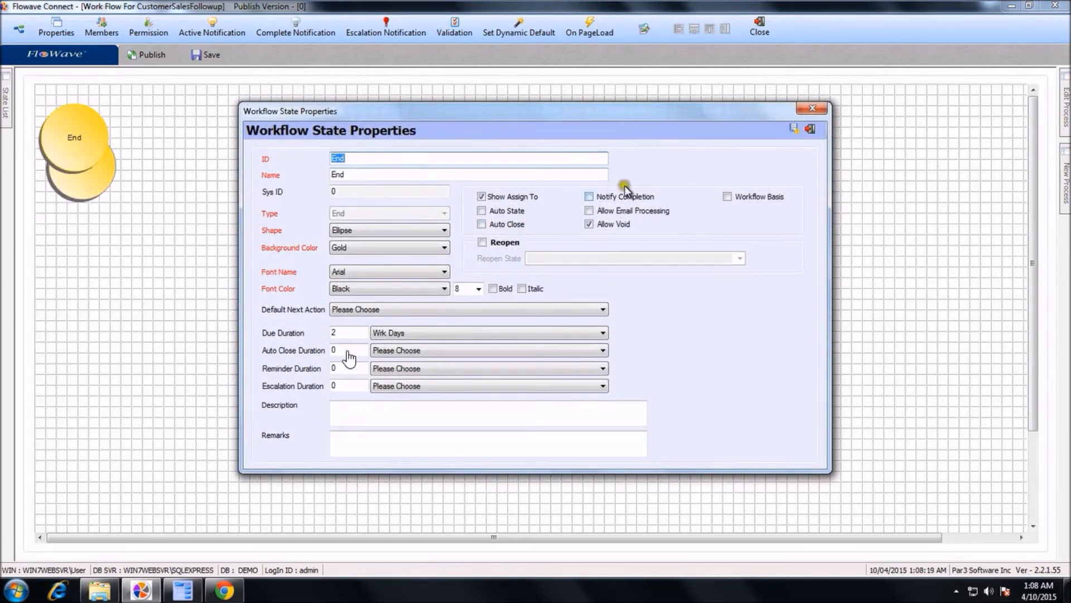
click(792, 130)
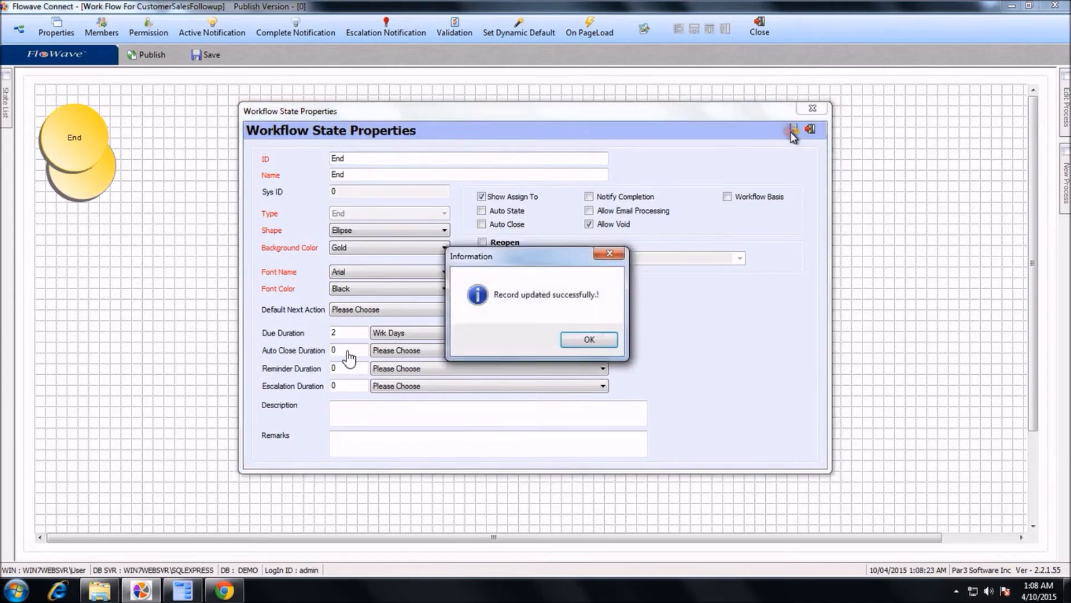
key(Return)
text(Completed)
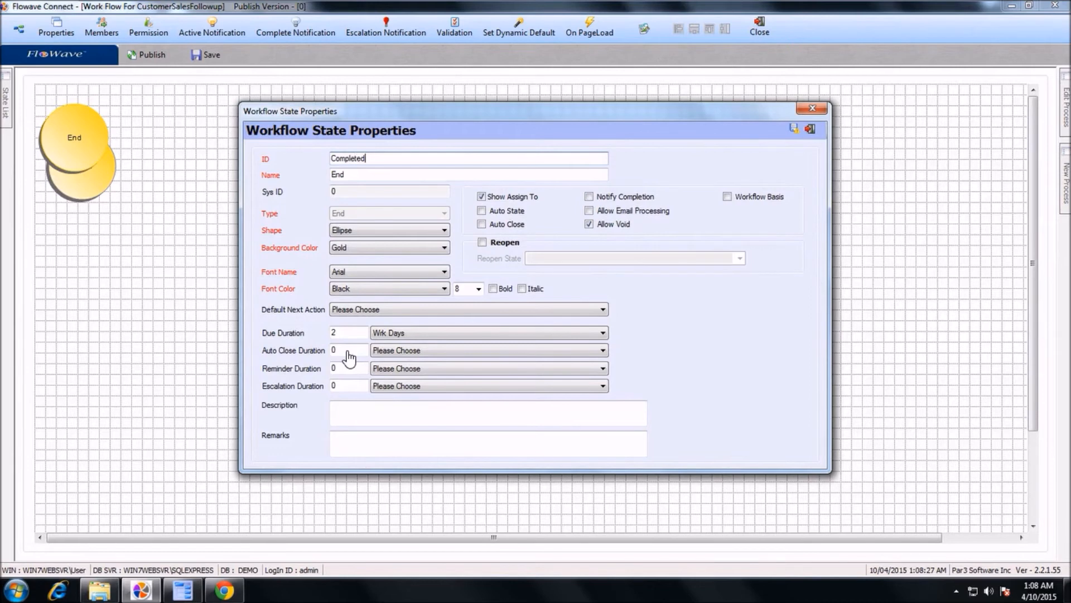
key(Tab)
text(Completed)
key(ctrl+s)
key(Return)
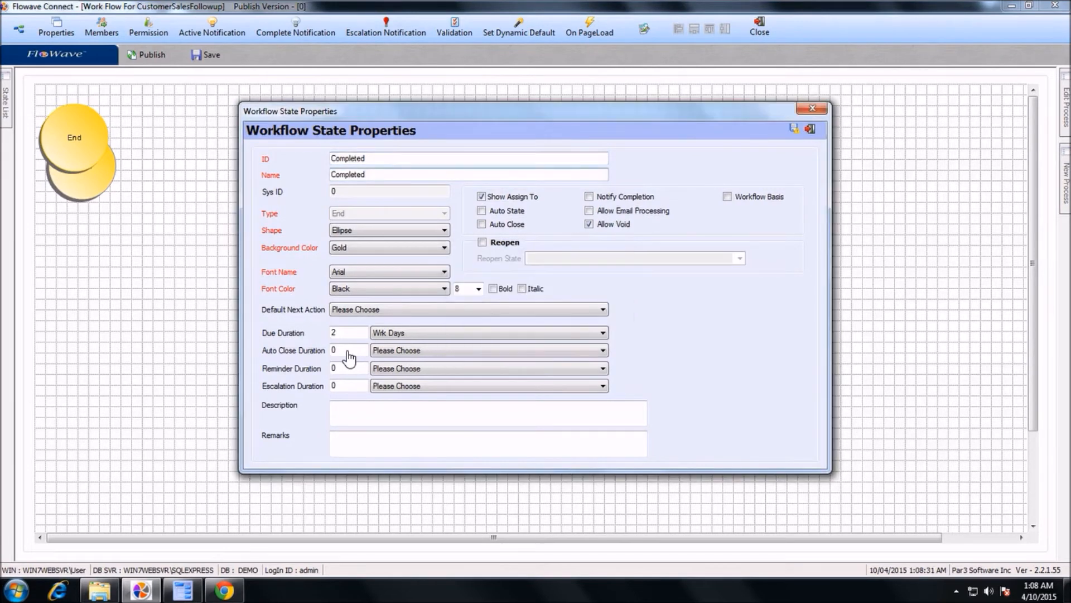
key(Escape)
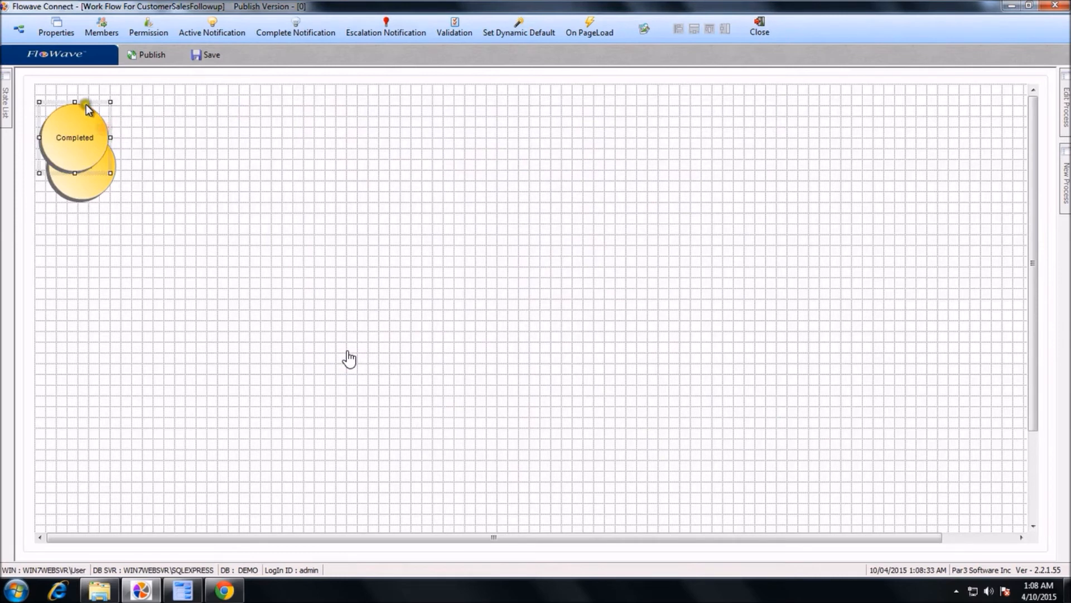
drag(86, 101, 366, 135)
mouse_move(7, 109)
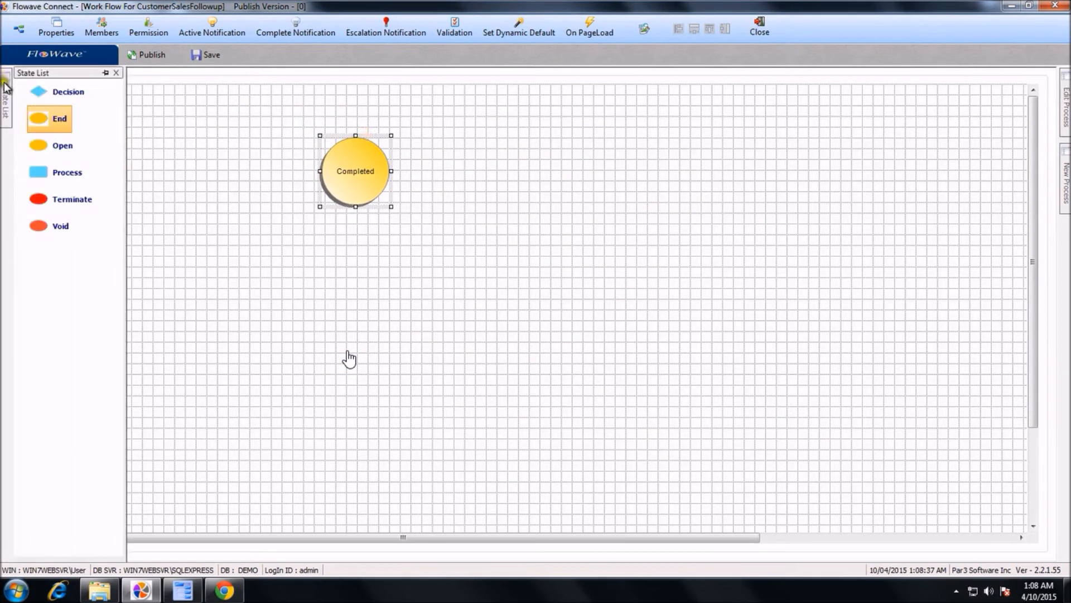
Add a Void state with its default properties to the workflow, save it, and place it below the Open state.
double_click(59, 230)
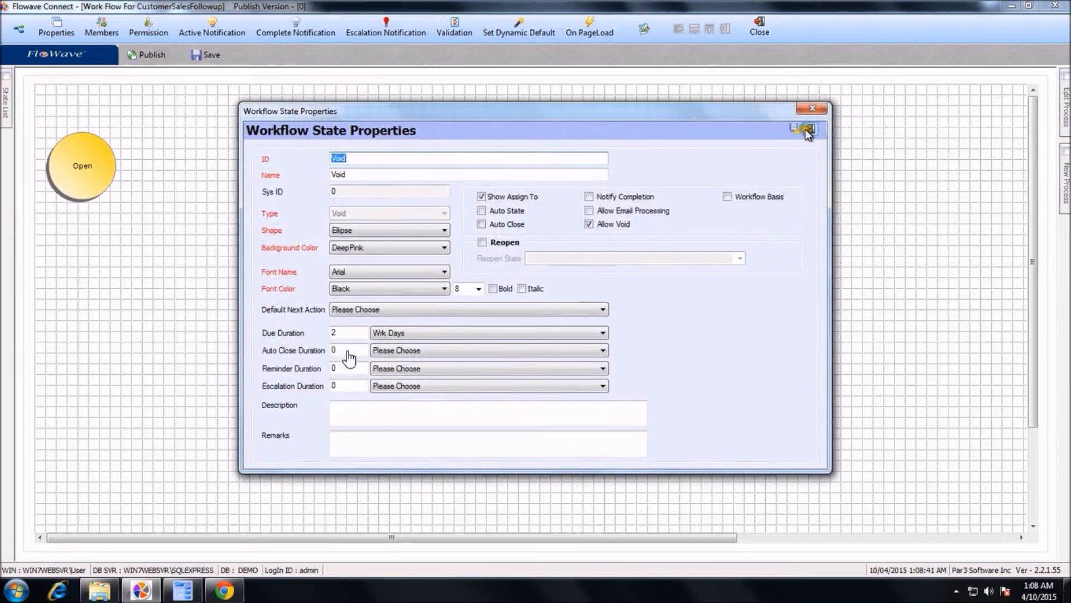
click(794, 129)
click(573, 337)
click(809, 129)
click(407, 166)
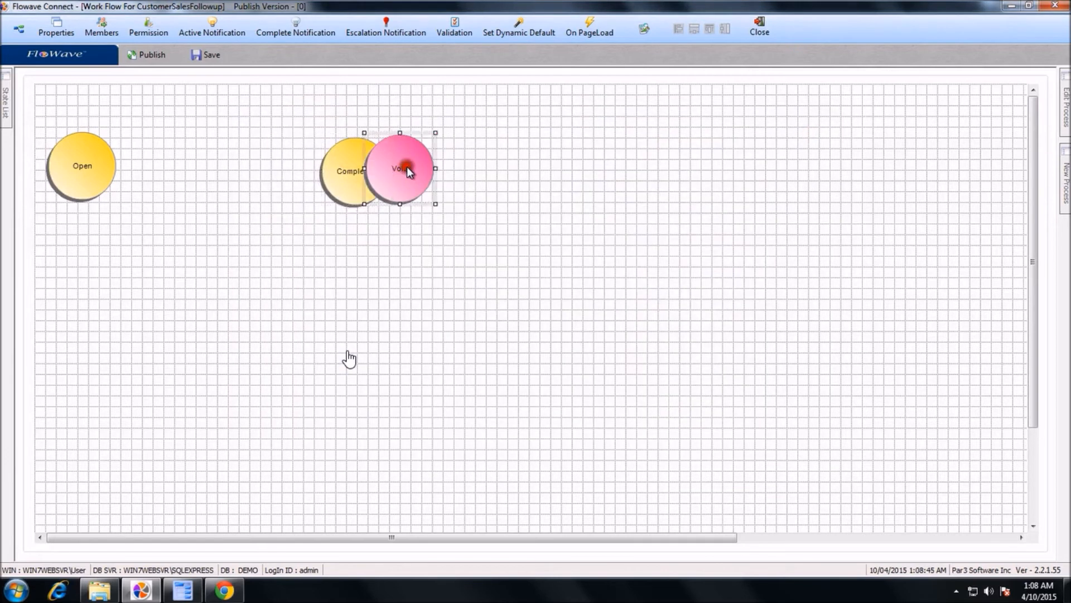
drag(423, 139, 120, 295)
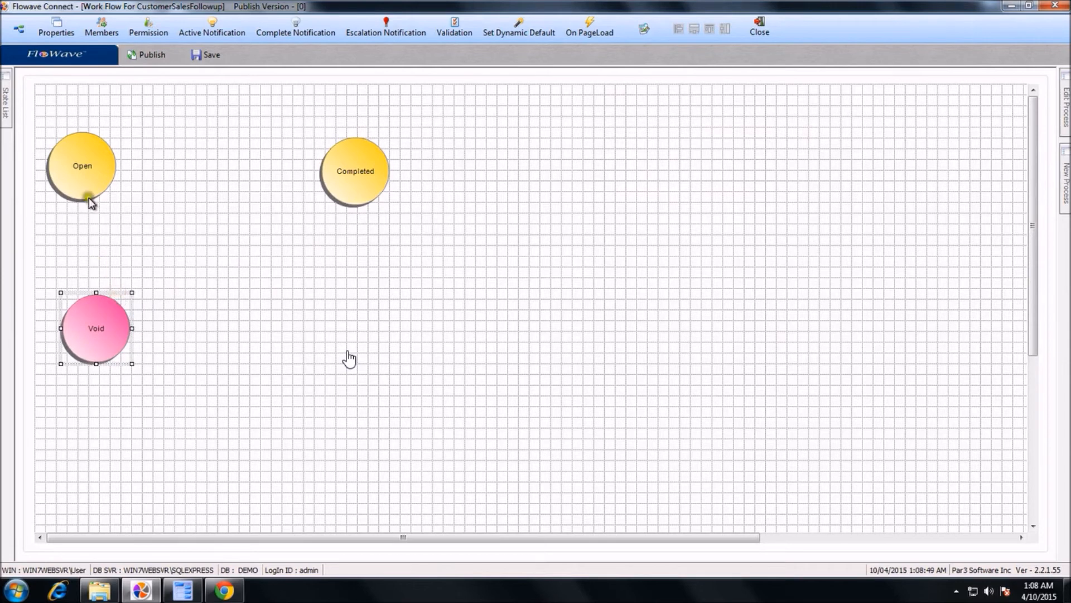
Connect the Open state to the Void state with the Void action and align Void directly beneath Open.
drag(86, 189, 91, 307)
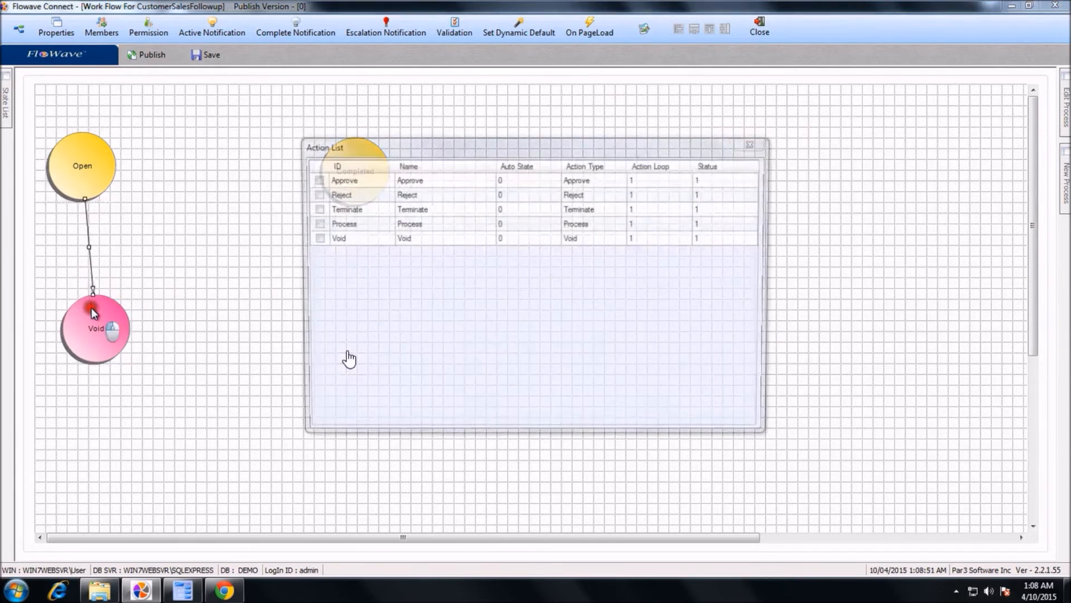
click(314, 237)
click(174, 202)
click(103, 337)
key(Left)
key(Left)
key(Left)
key(Left)
key(Left)
key(Left)
key(Left)
key(Left)
click(222, 253)
Add a Decision state with ID and name PendingApproval and save it.
mouse_move(7, 100)
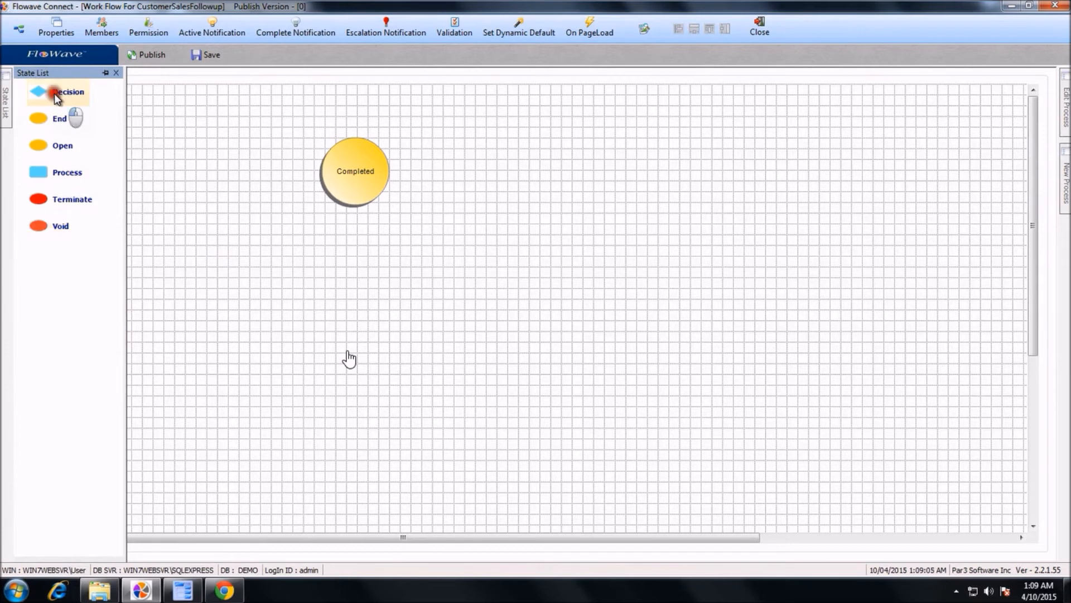
drag(55, 92, 206, 187)
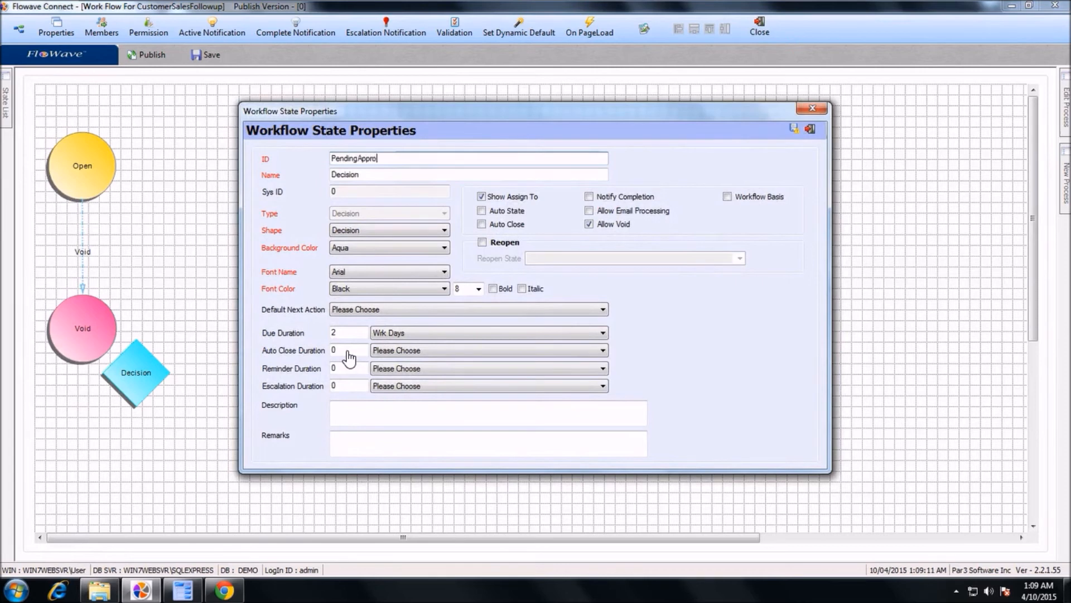
text(l)
key(ctrl+a)
key(ctrl+c)
key(Tab)
key(ctrl+v)
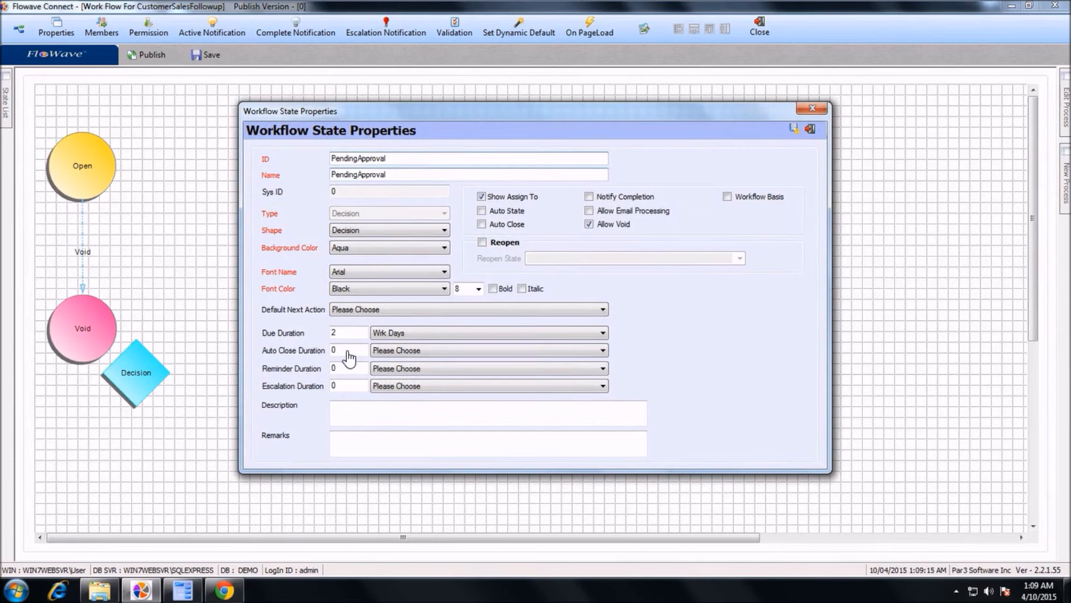
key(ctrl+s)
key(Return)
click(810, 130)
Resize the PendingApproval diamond and place it between the Open and Completed states.
click(136, 381)
drag(173, 372, 207, 372)
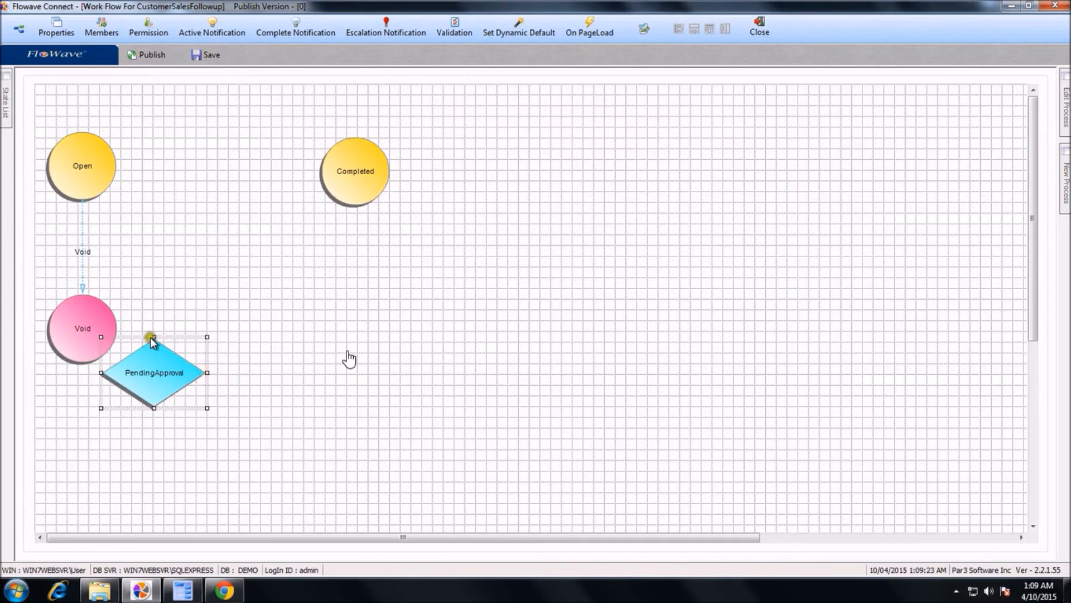
drag(207, 373, 237, 142)
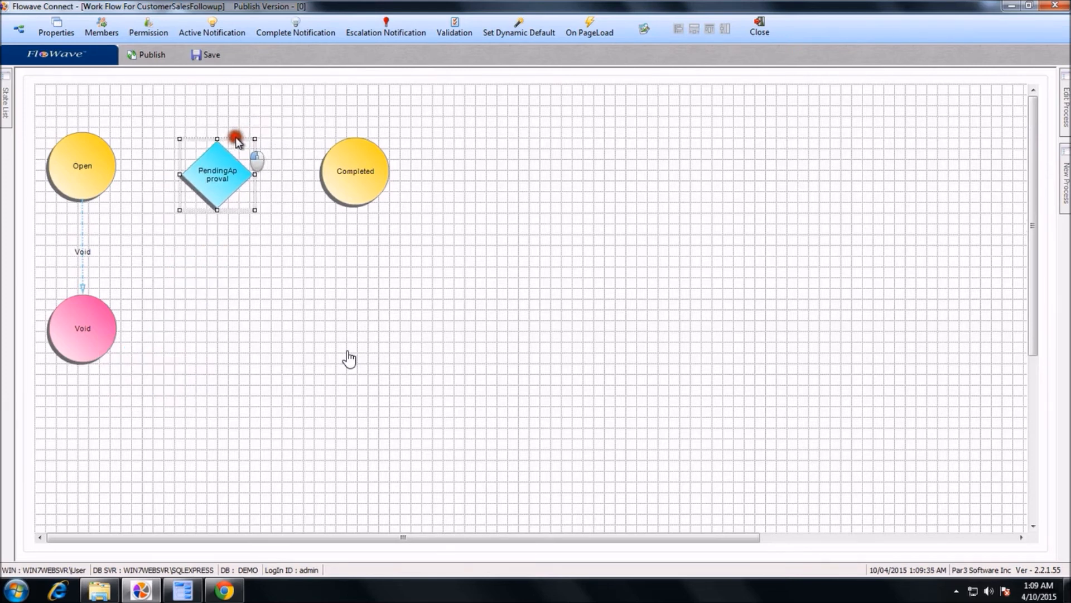
Connect Open to PendingApproval with the Process action and align PendingApproval level with Open.
drag(95, 169, 216, 163)
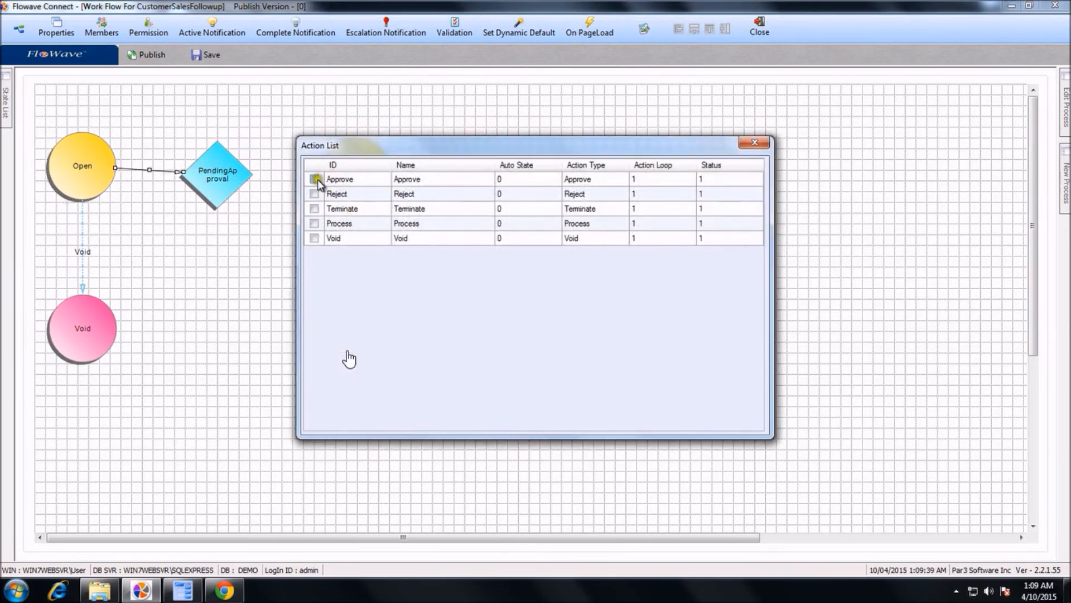
click(314, 224)
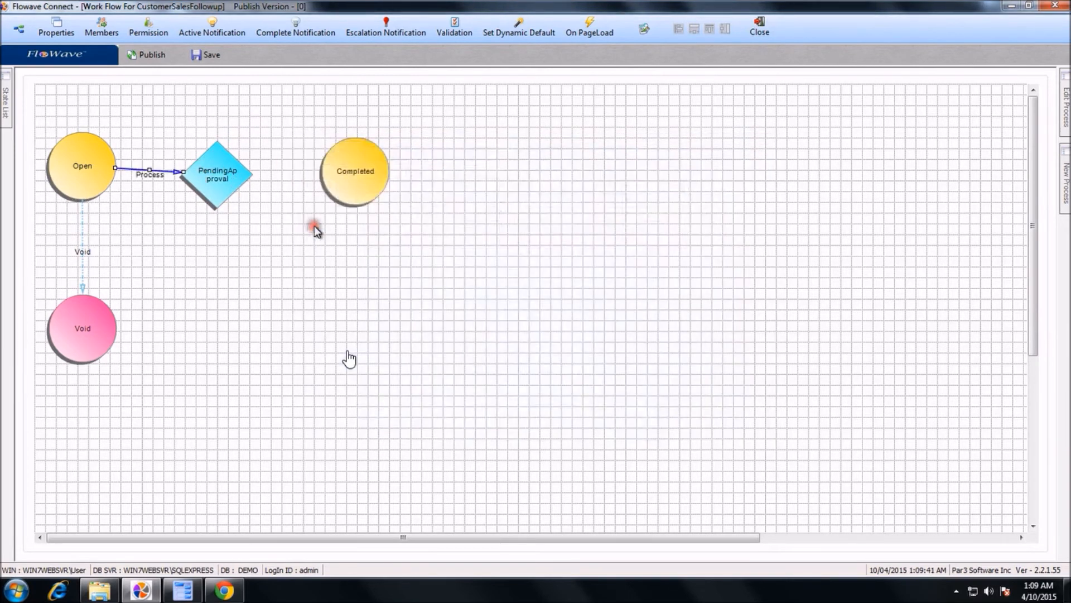
click(232, 178)
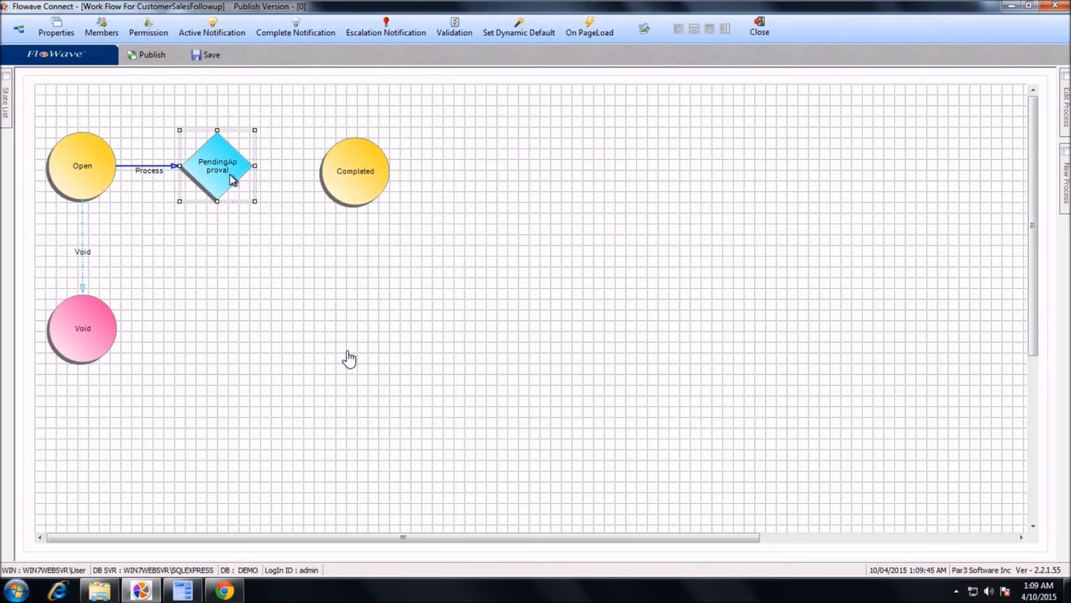
click(314, 209)
Connect PendingApproval to the Completed state with the Approve action.
drag(225, 177, 367, 165)
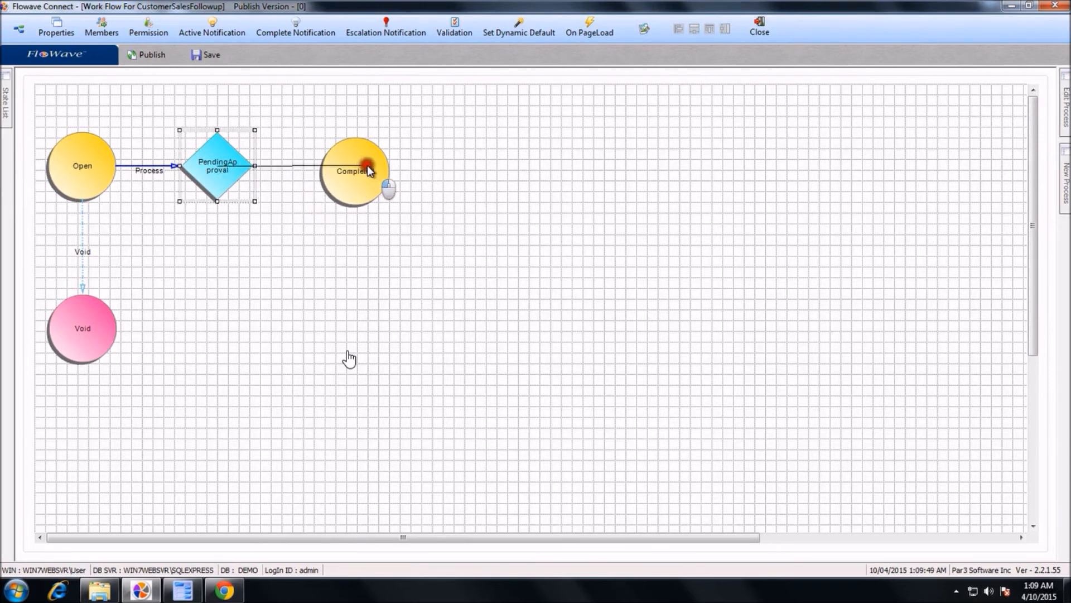
click(314, 194)
click(314, 179)
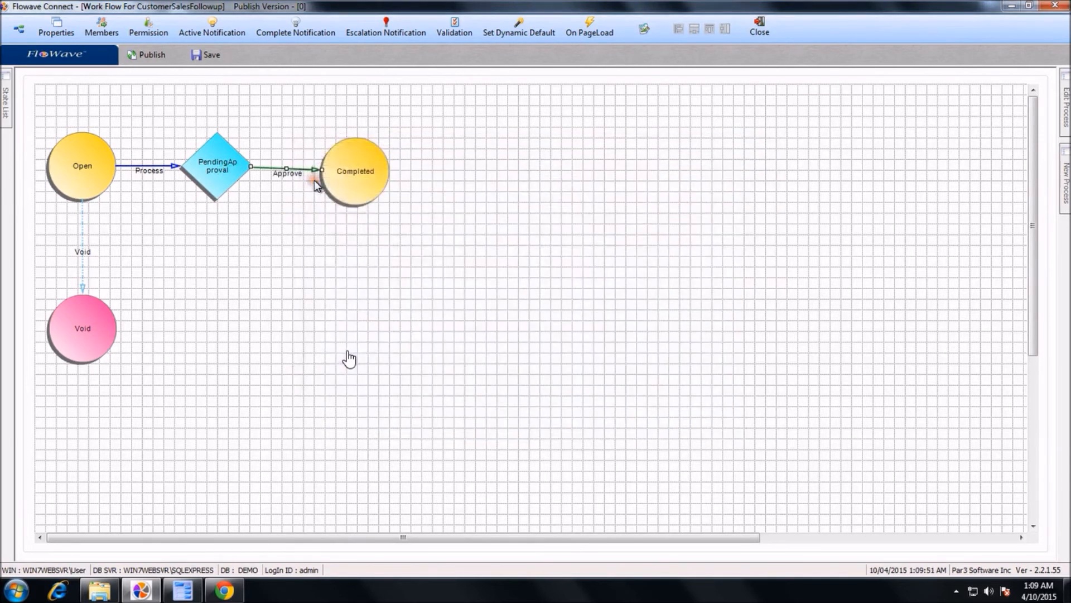
Connect PendingApproval to Void with a right-angled Reject link and align the Completed state level with PendingApproval.
drag(222, 182, 86, 332)
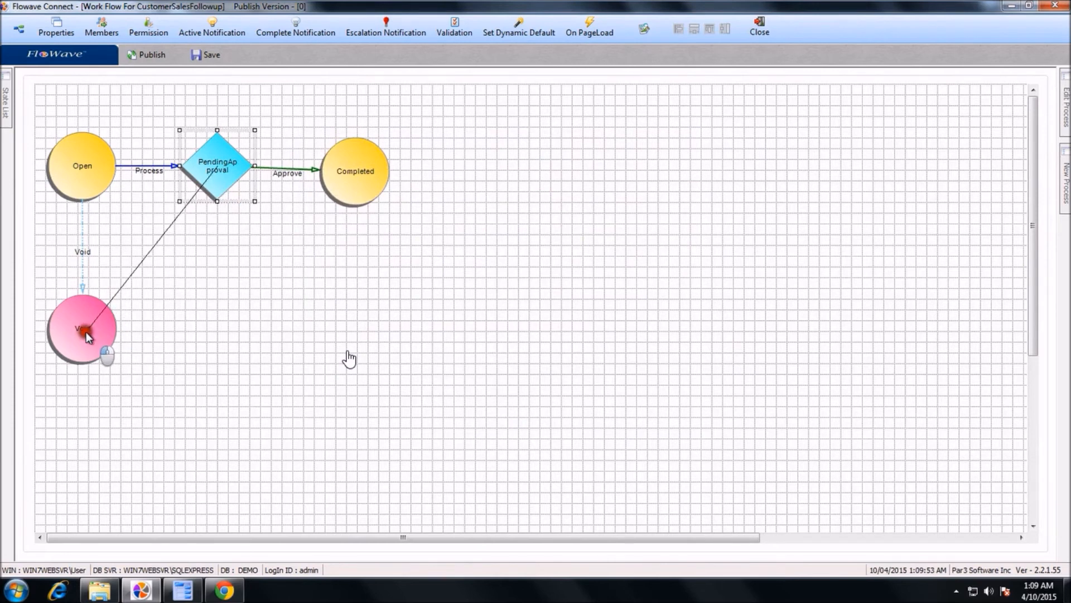
click(314, 194)
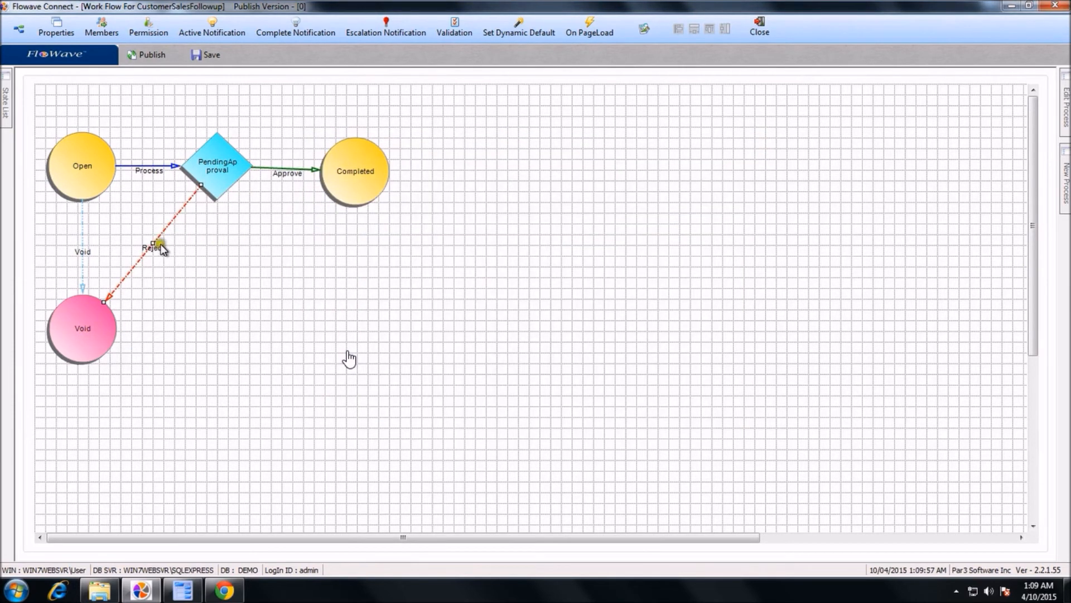
drag(153, 242, 219, 329)
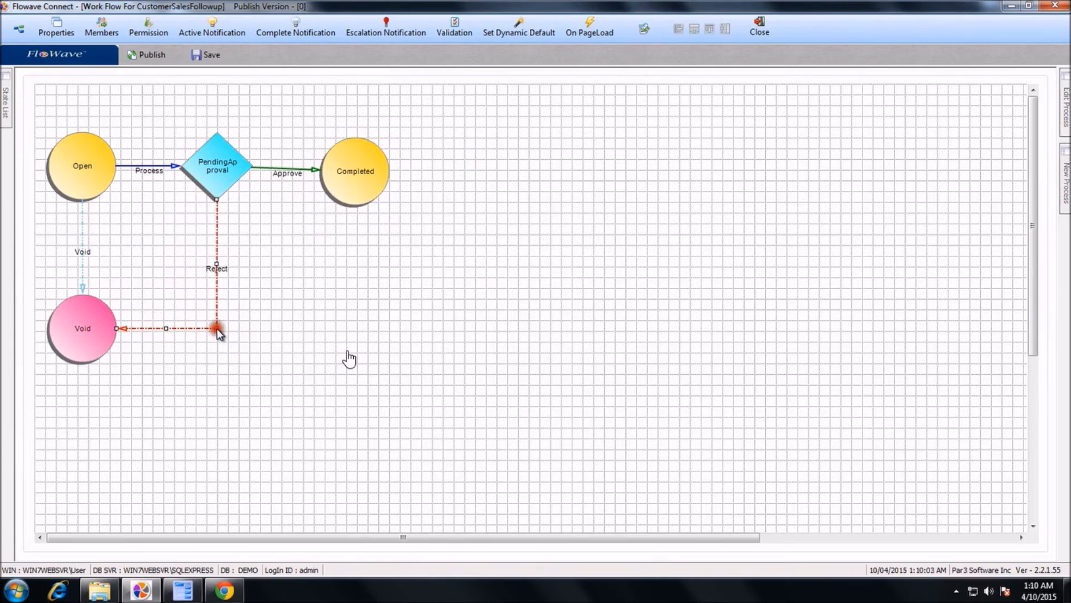
drag(363, 182, 360, 180)
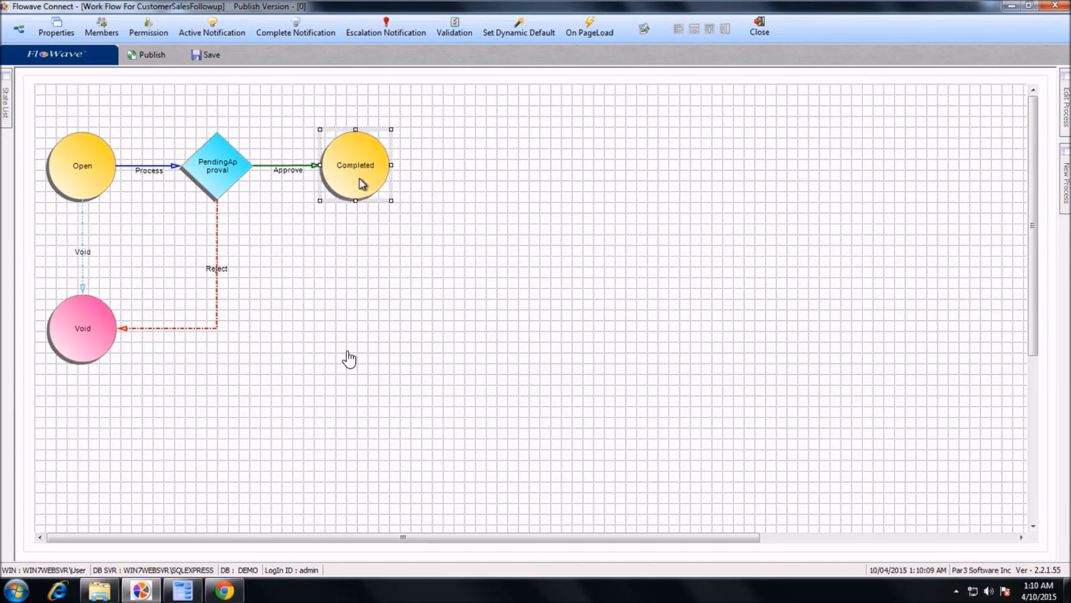
Create and save the Work Flow Master record with CustomerSalesFollowup as its ID and name.
click(193, 62)
click(205, 54)
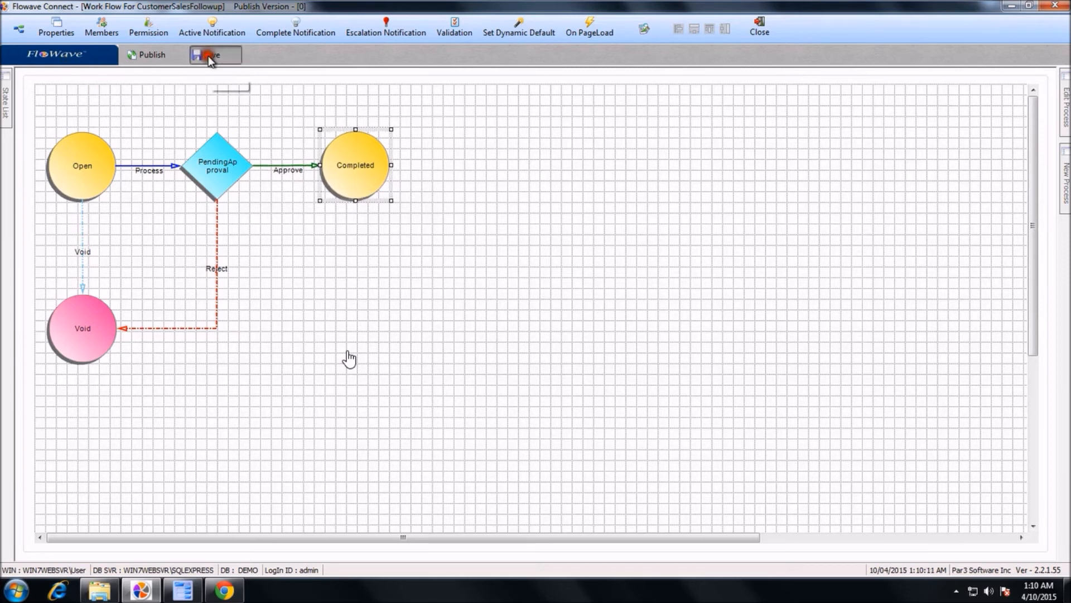
click(639, 340)
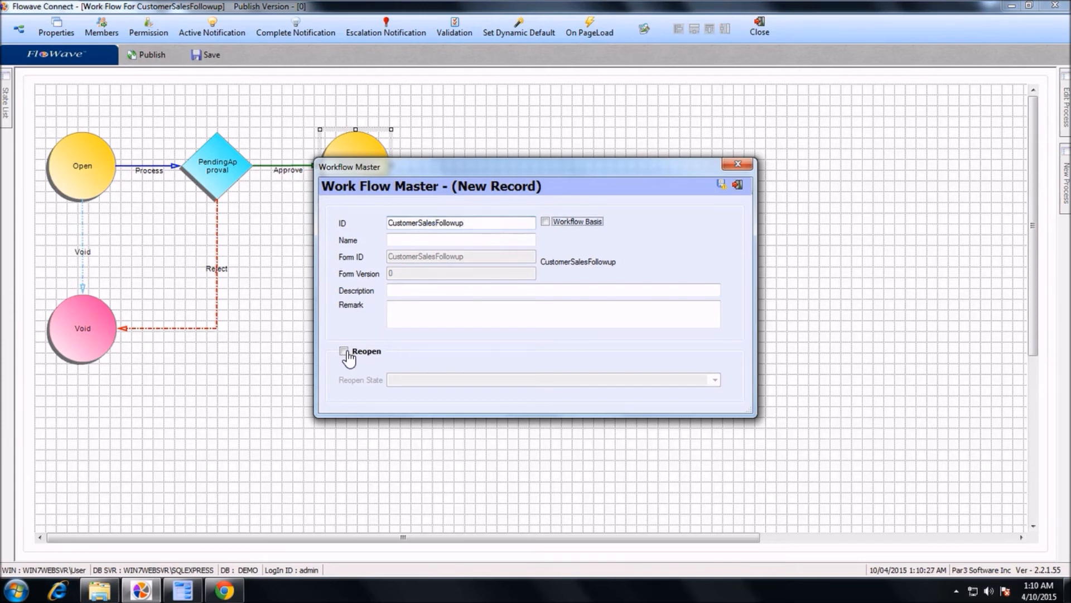
key(ctrl+a)
key(ctrl+c)
key(Tab)
key(Tab)
key(ctrl+v)
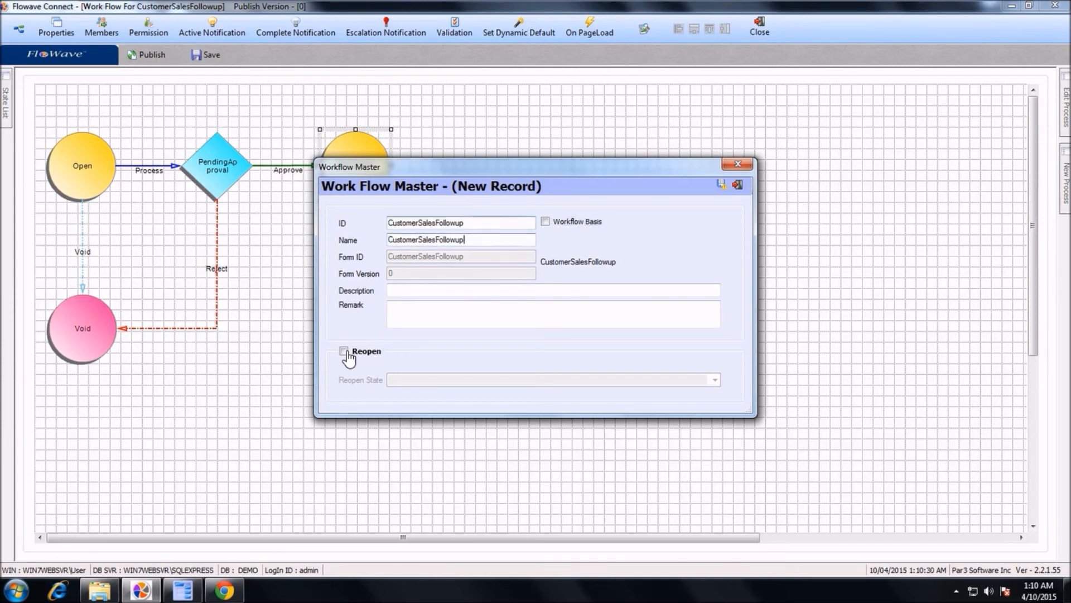
click(722, 187)
key(Return)
click(737, 184)
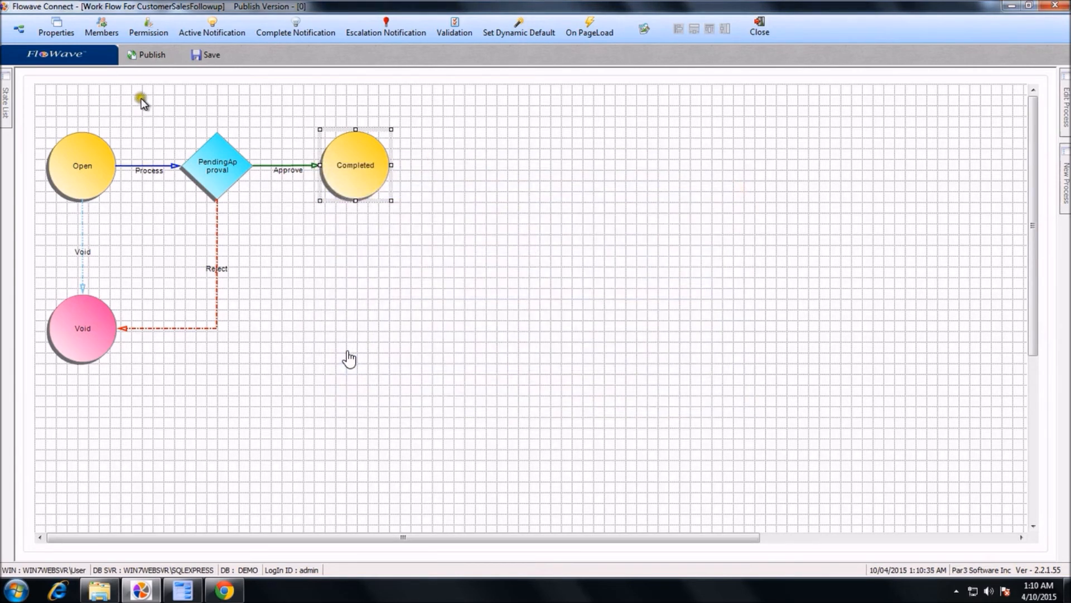
Save the CustomerSalesFollowup workflow and publish it as a new version.
click(209, 56)
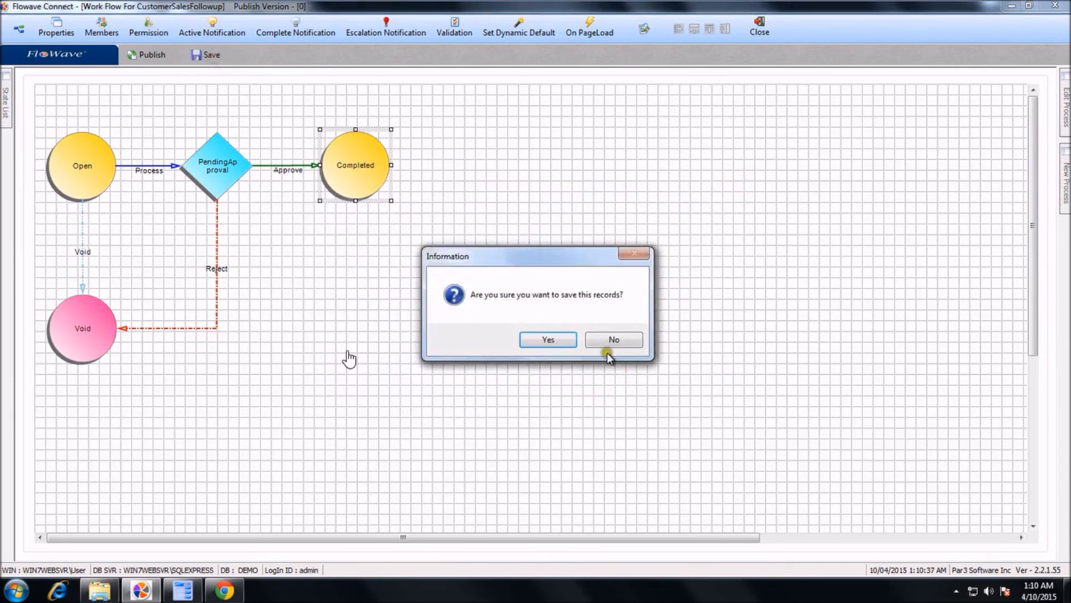
click(541, 333)
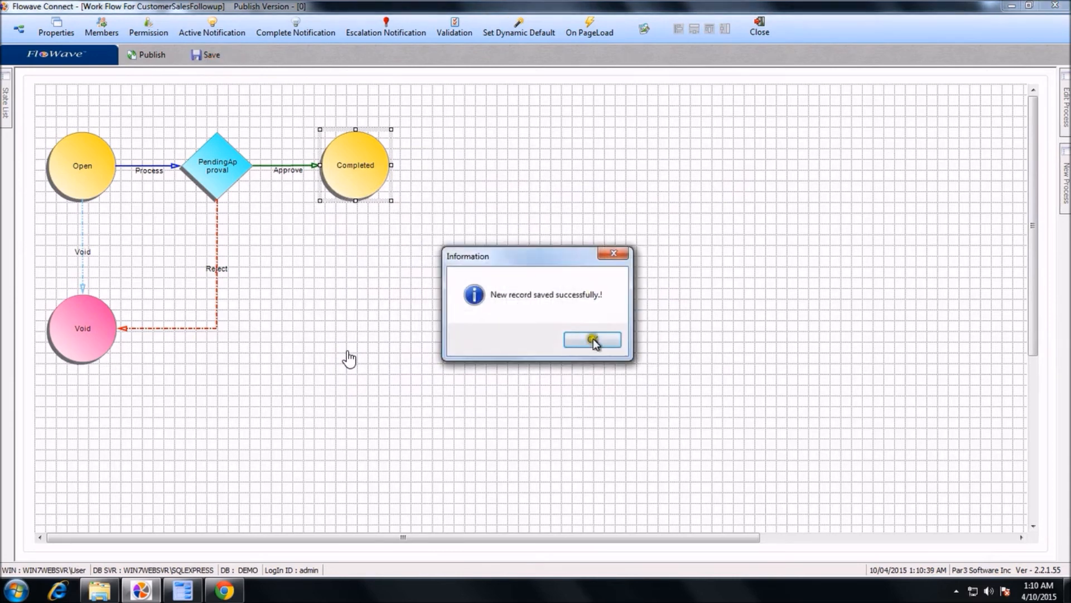
click(592, 339)
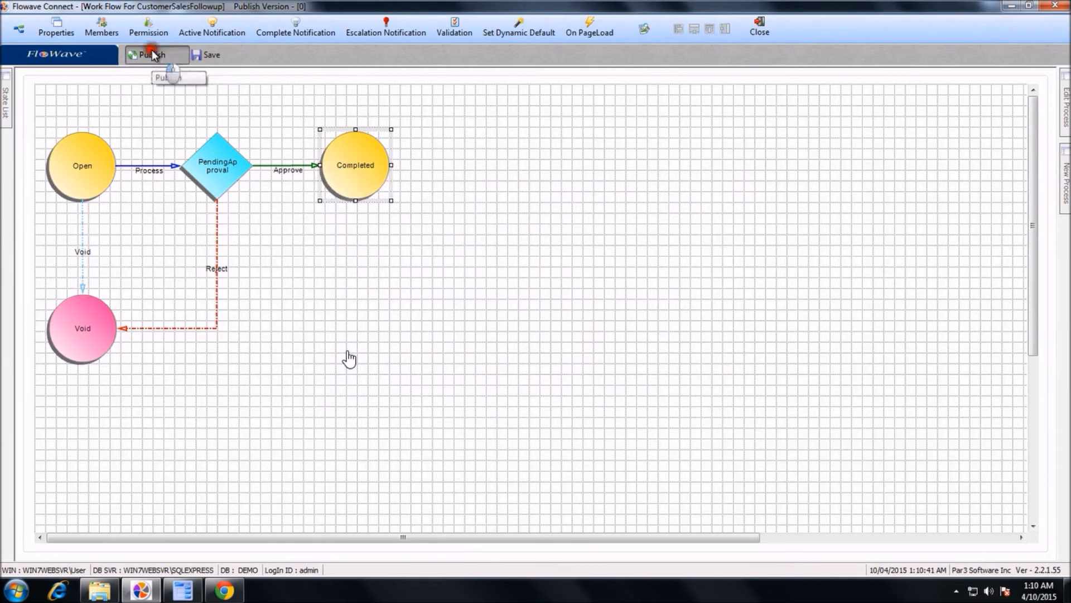
click(154, 54)
click(583, 347)
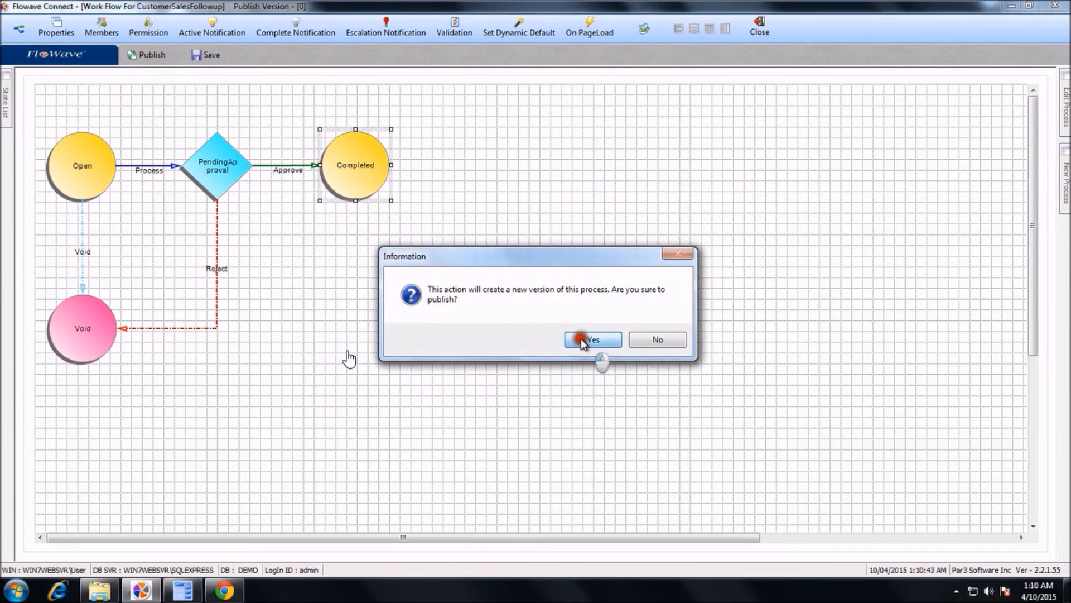
click(581, 339)
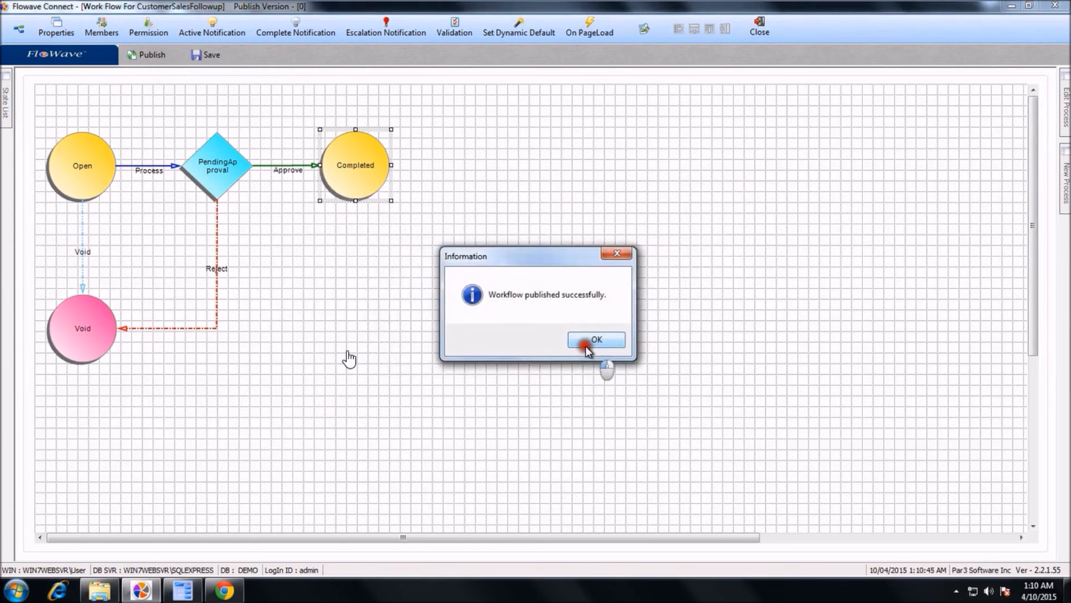
click(587, 347)
Switch to Chrome and sign in to the FloWave Portal with the login ID admin.
click(224, 590)
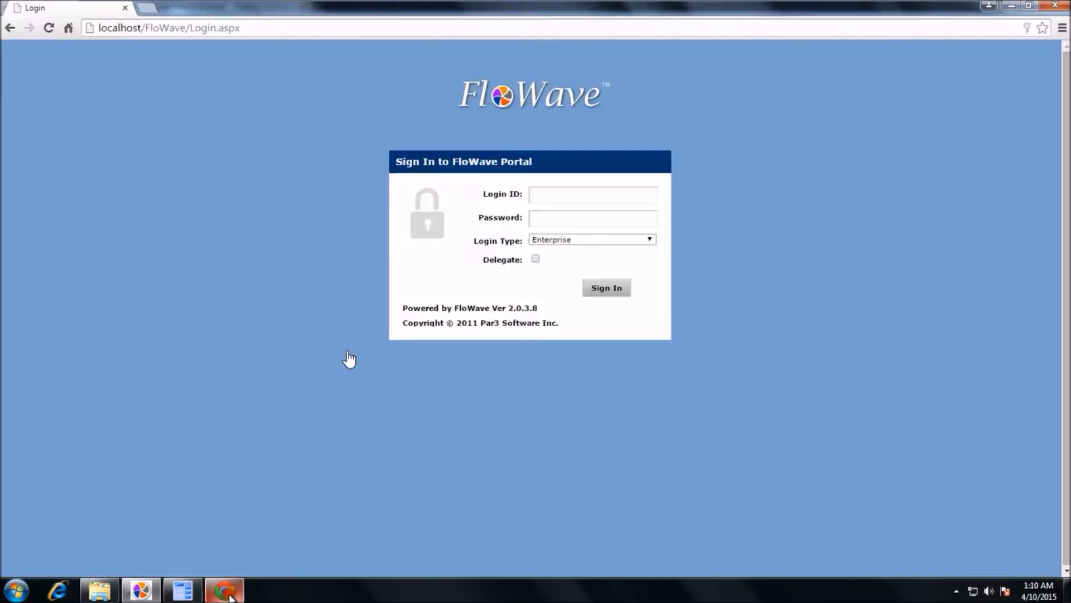
click(620, 194)
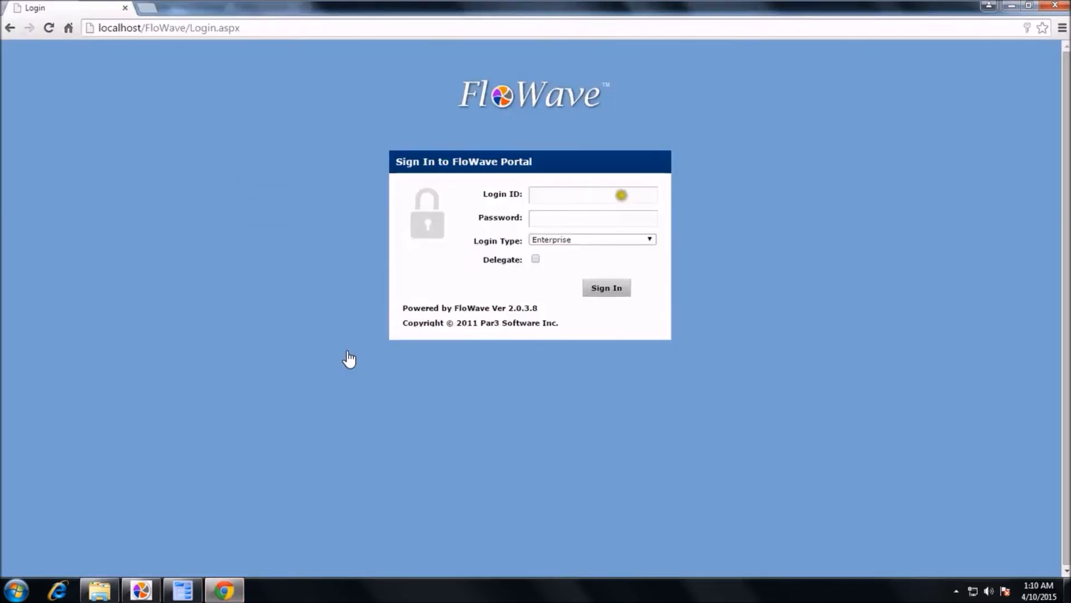
text(admin)
click(613, 288)
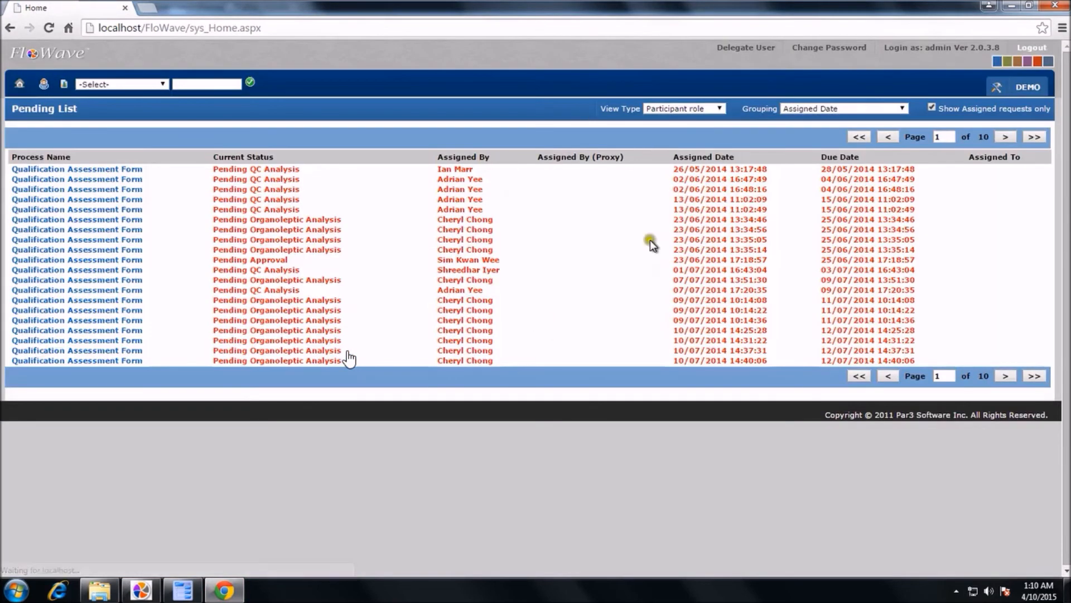
Open a new CustomerSalesFollowup request from the DEMO category.
mouse_move(1021, 89)
mouse_move(969, 164)
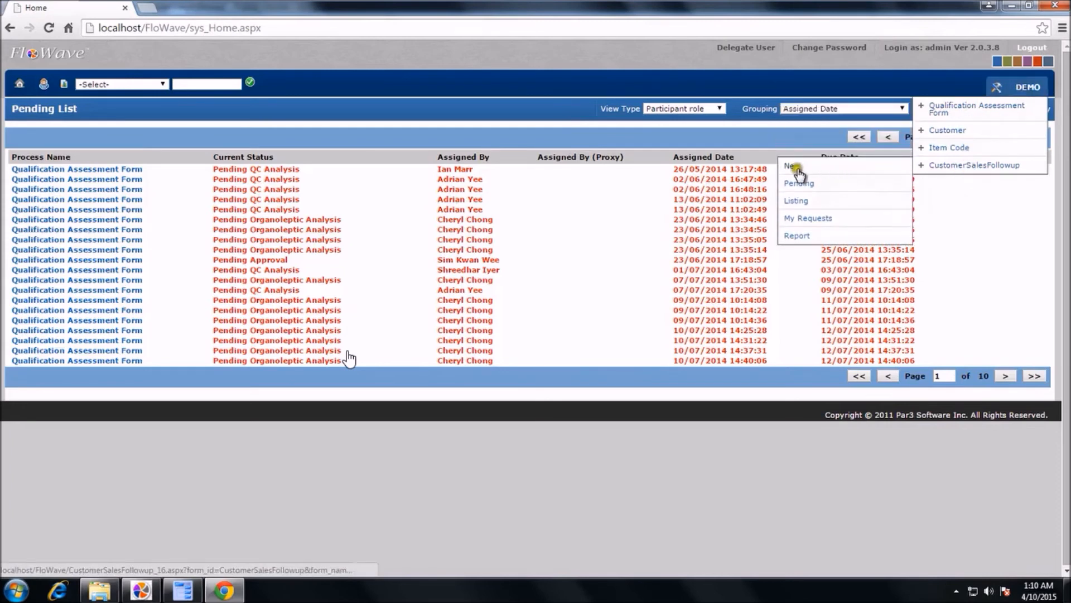
click(792, 167)
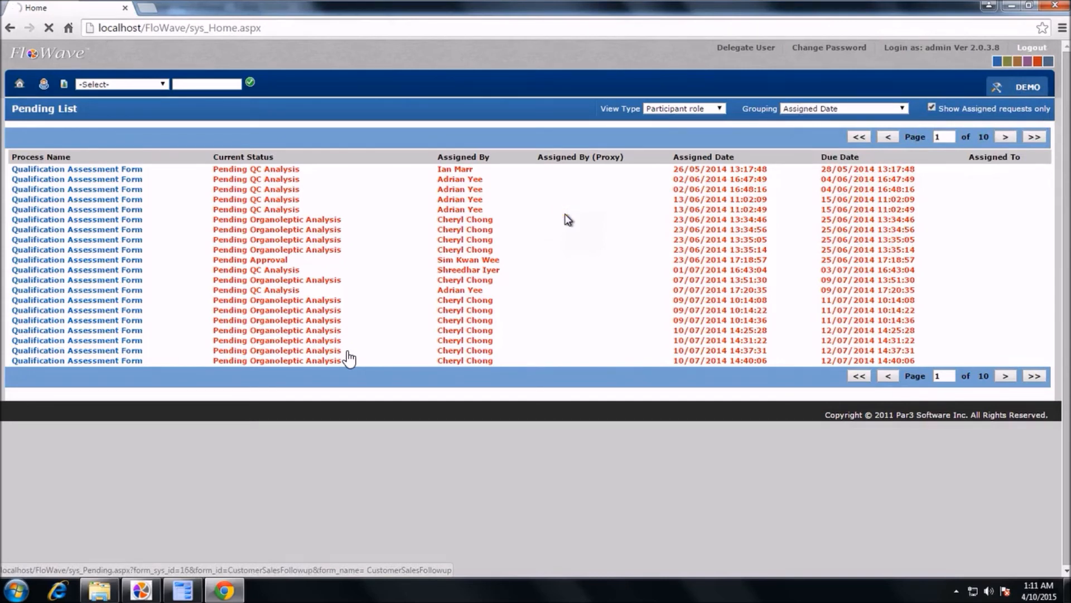
mouse_move(940, 7)
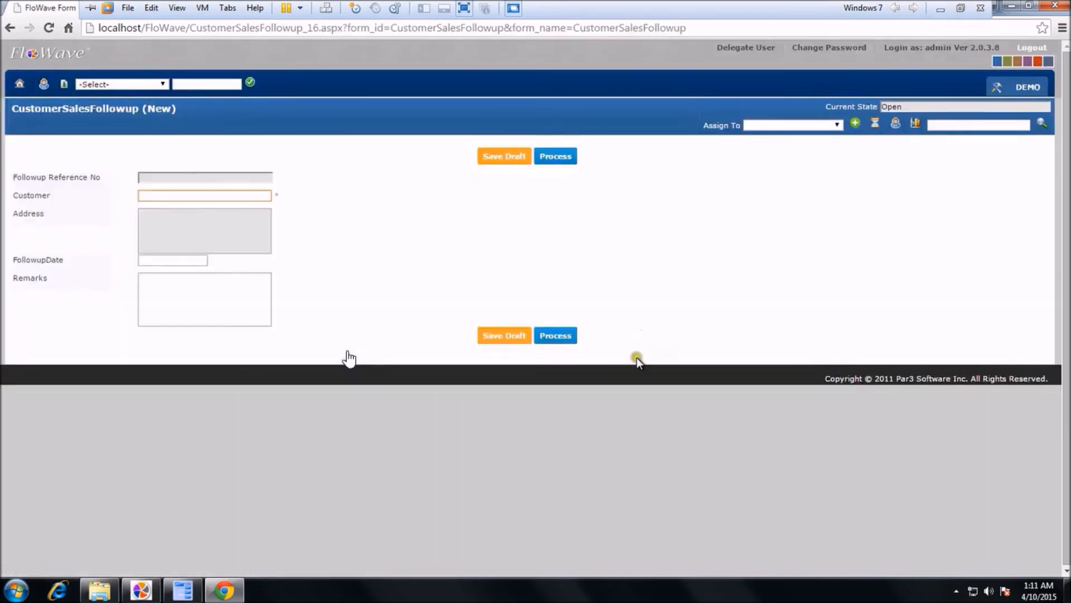
Fill in the request with customer WUTONG AROMA CHEMICALS CO., LTD, followup date 10/04/2015 and remarks "Hi there... this is a demo".
click(179, 195)
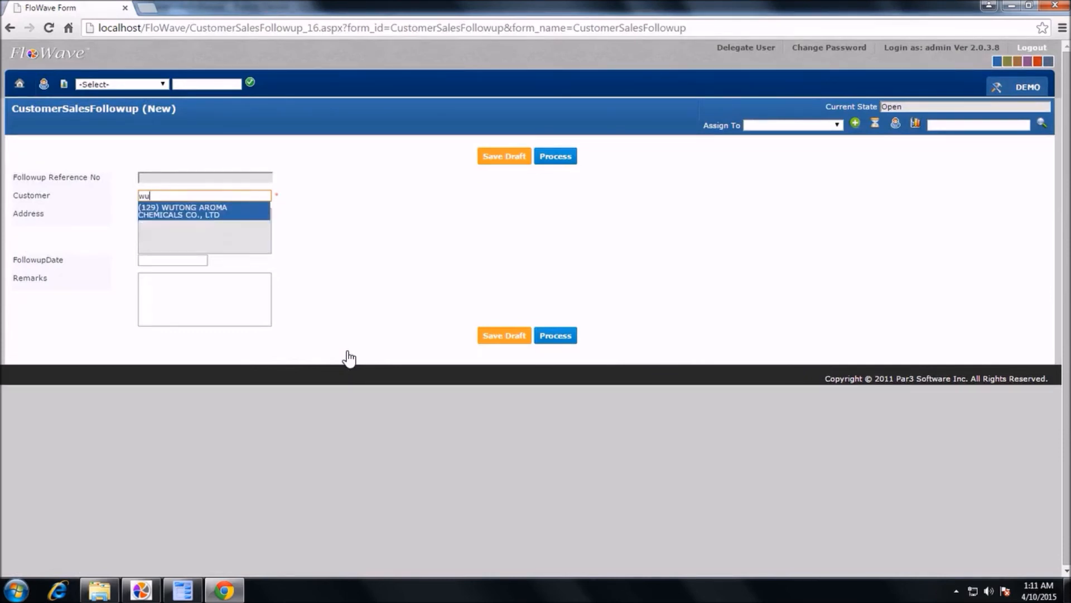
key(Return)
click(168, 260)
click(230, 311)
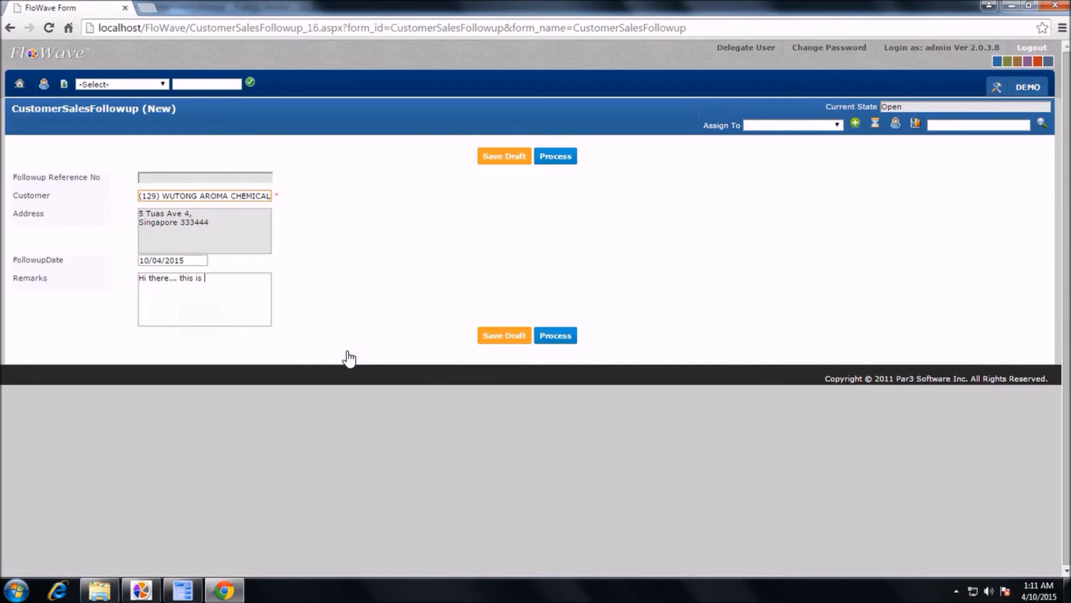
Submit the new CustomerSalesFollowup request for processing and acknowledge the confirmation.
click(558, 339)
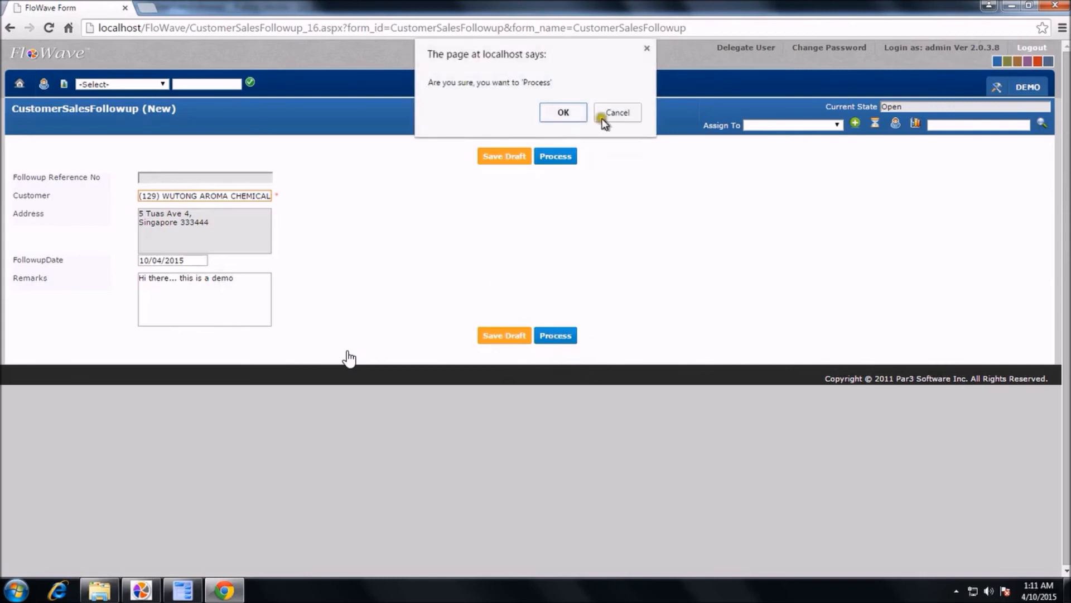
click(562, 113)
click(562, 113)
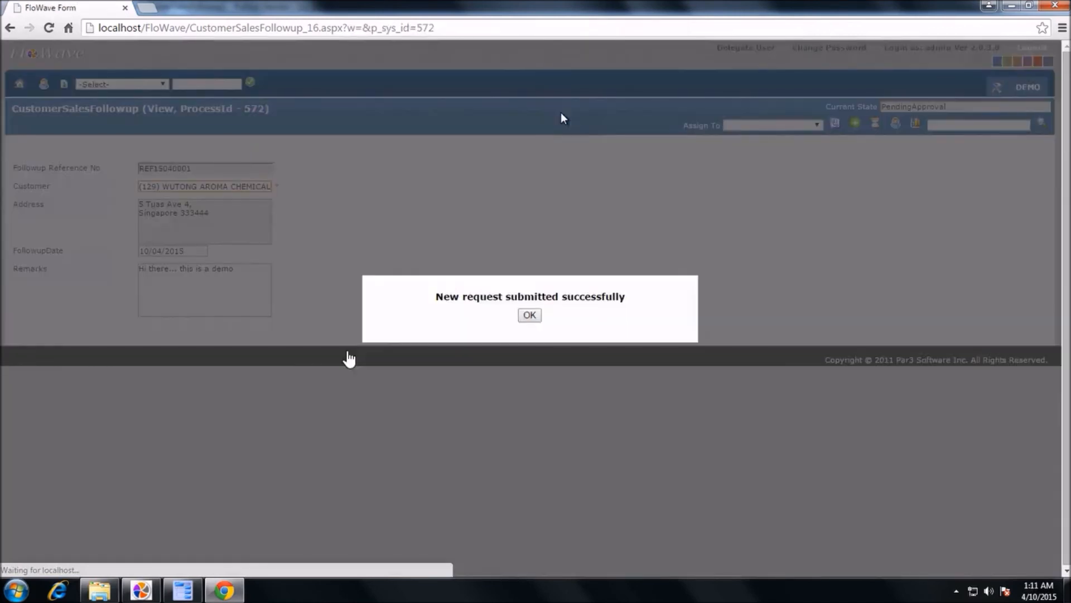
click(539, 314)
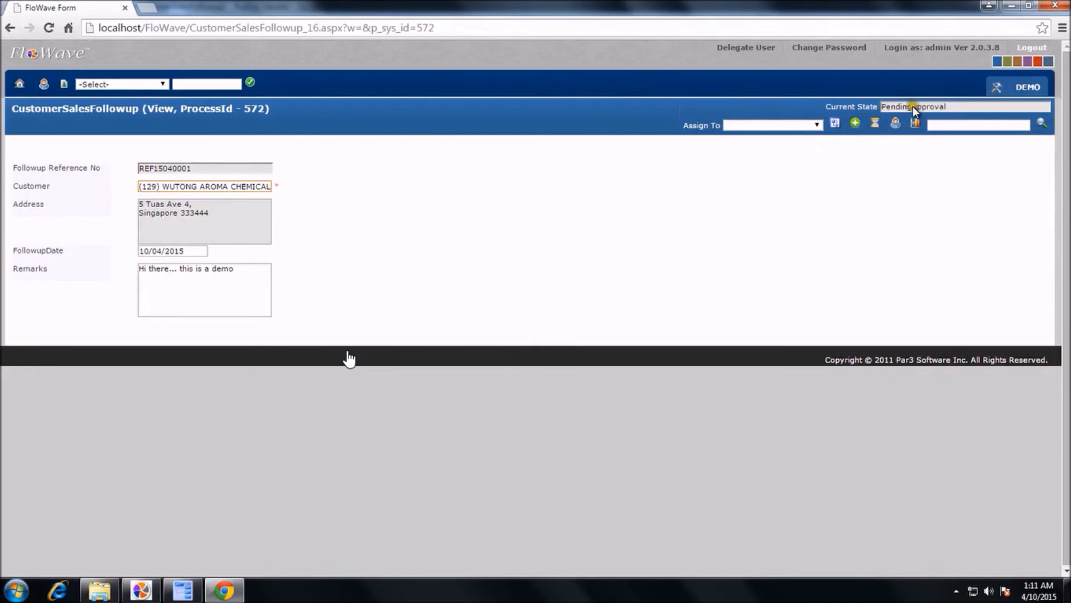
Check the form's pending requests and open the CustomerSalesFollowup request from the last page of the home Pending List.
click(875, 124)
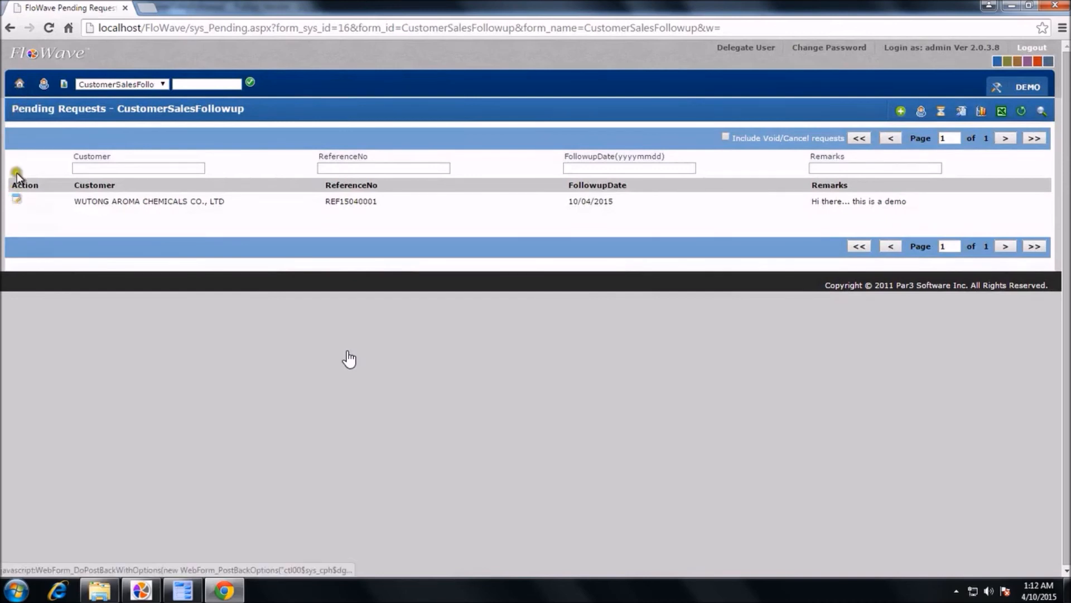
click(20, 84)
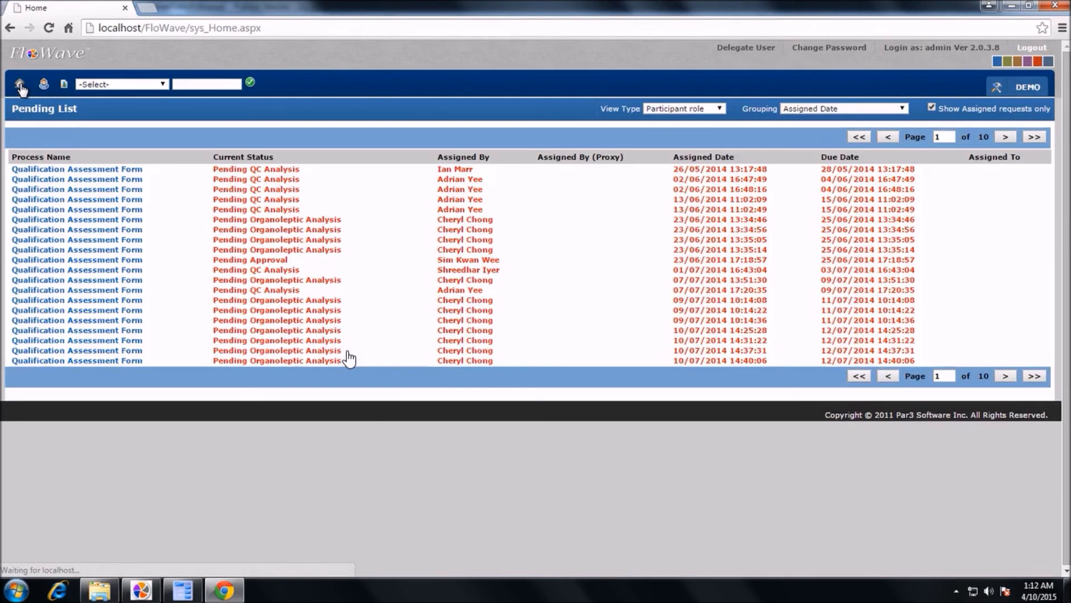
click(1034, 376)
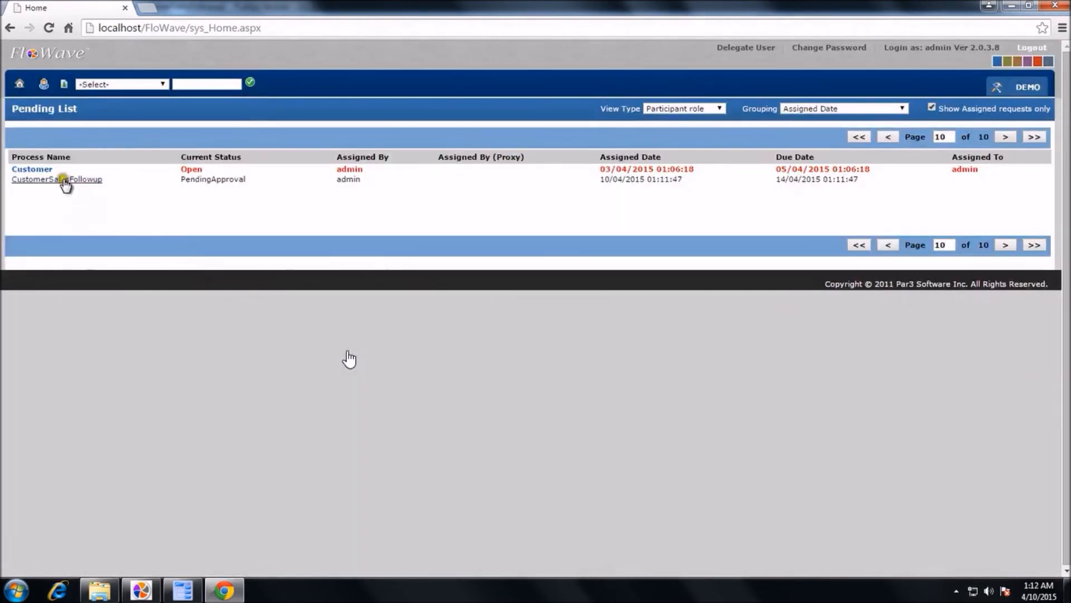
click(65, 179)
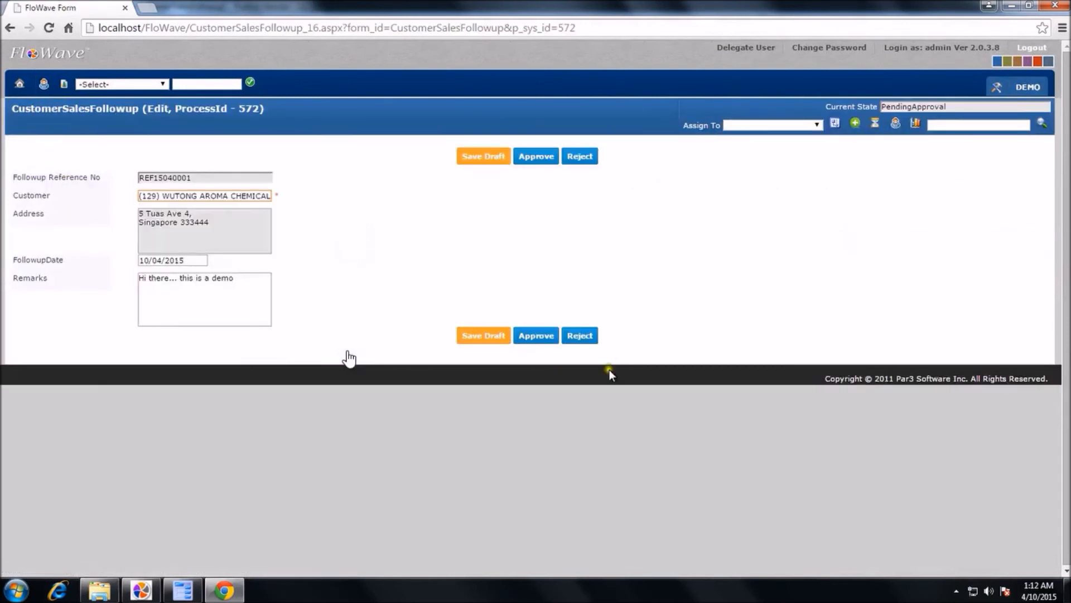
Approve the pending CustomerSalesFollowup request and acknowledge the update.
click(534, 337)
click(565, 112)
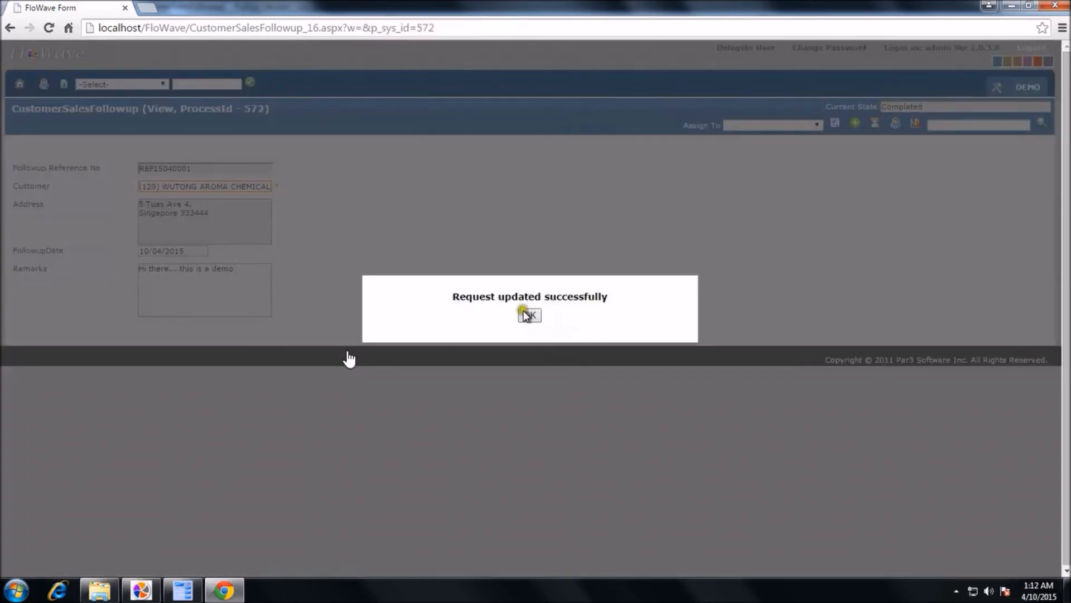
click(528, 316)
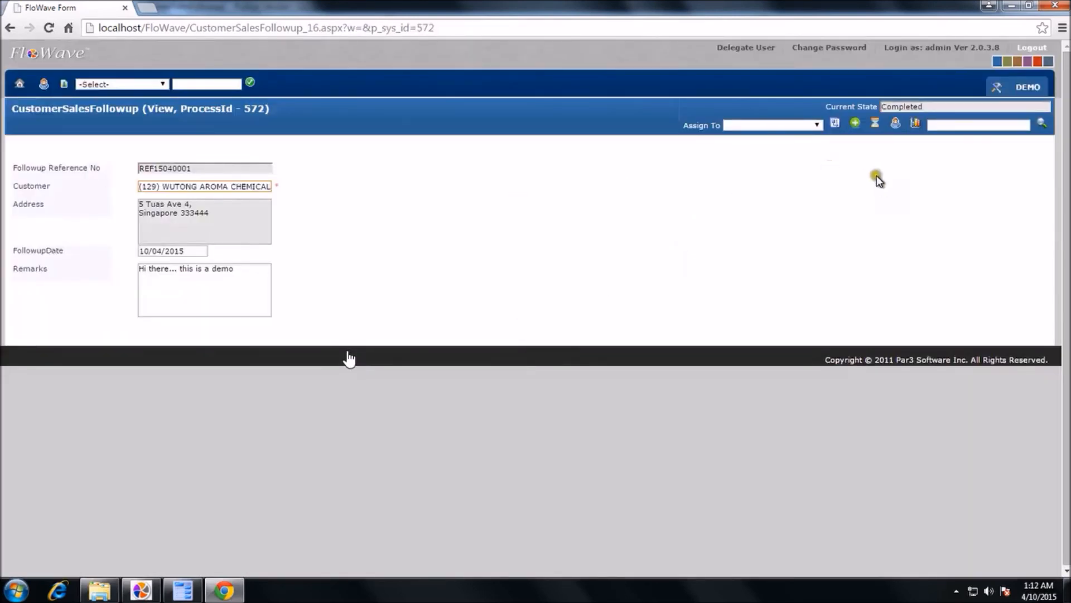
Review the form's pending requests and bring up the full CustomerSalesFollowup request listing.
click(875, 125)
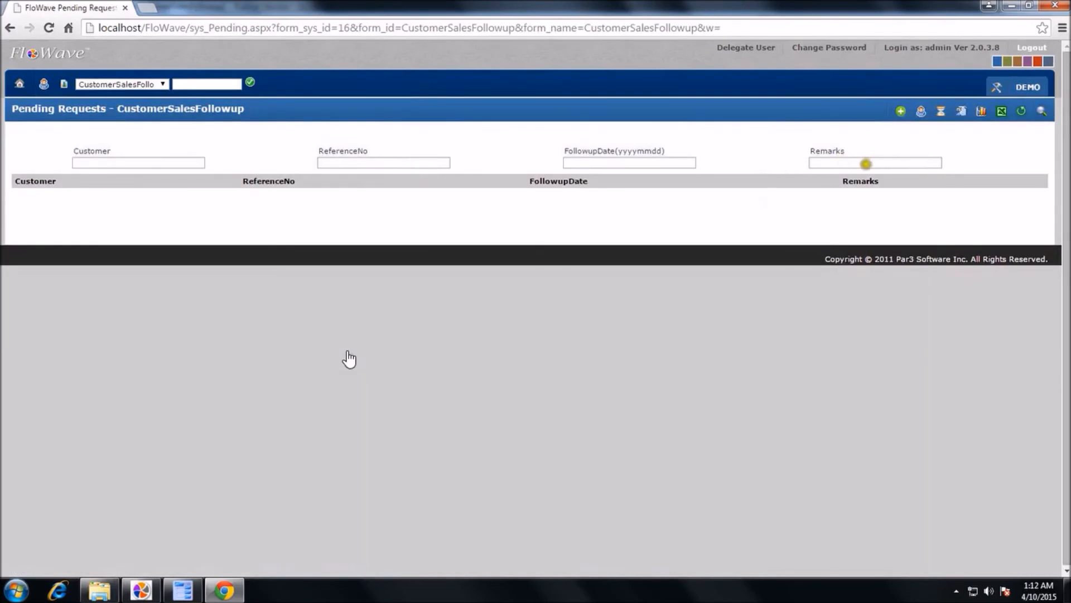
click(901, 114)
click(1040, 125)
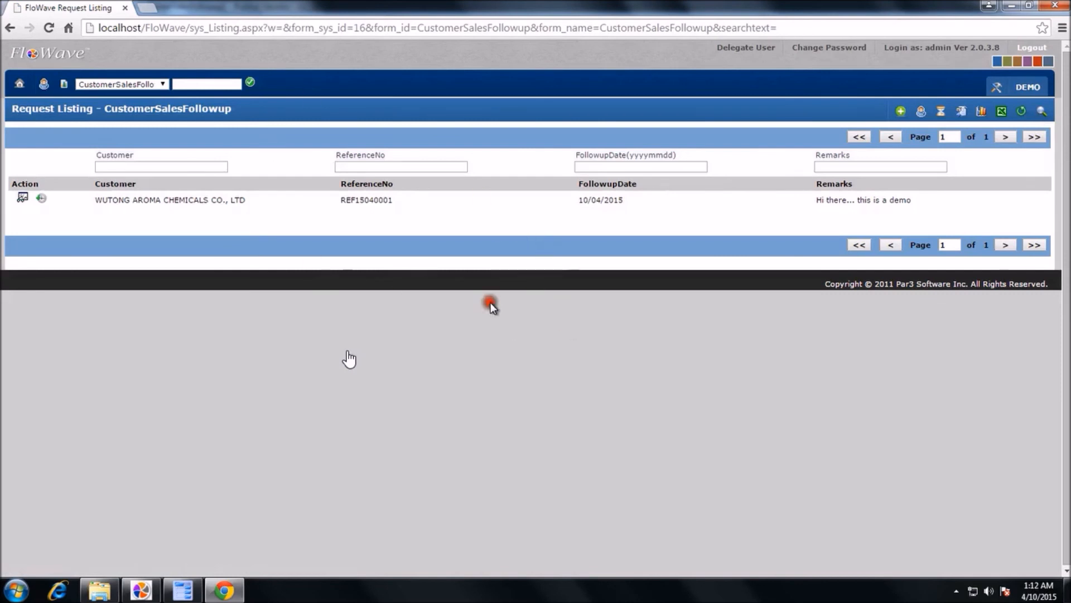
Minimize the Windows 7 virtual machine to return to the host desktop.
mouse_move(679, 6)
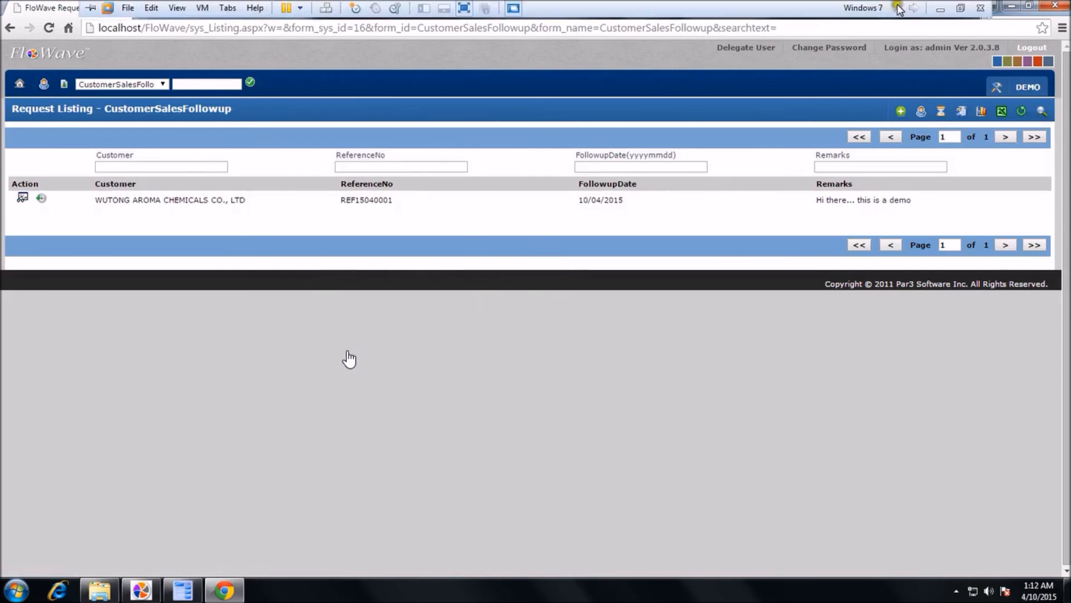
click(942, 14)
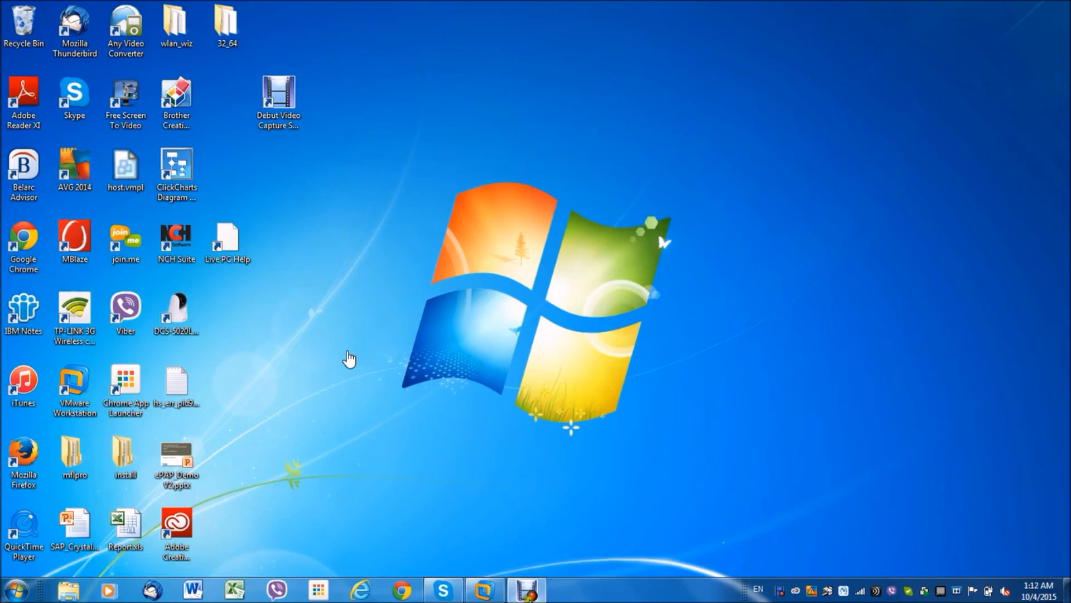